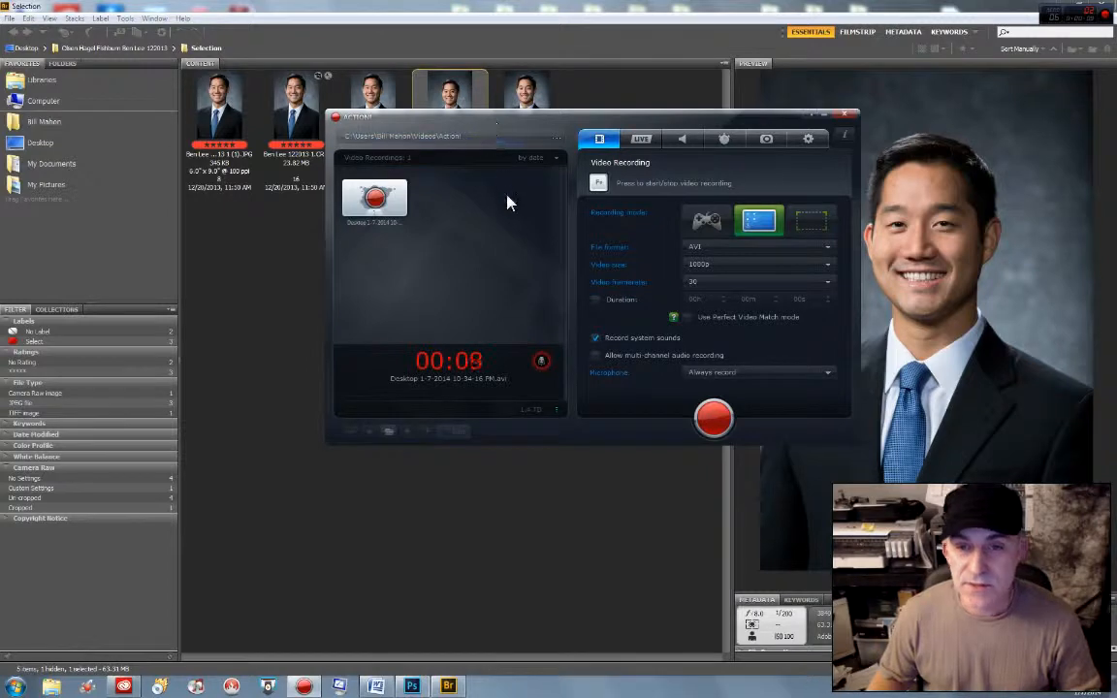
# - Open the selected TIFF portrait in Photoshop and duplicate its background layer as "retouch"
pyautogui.click(810, 115)
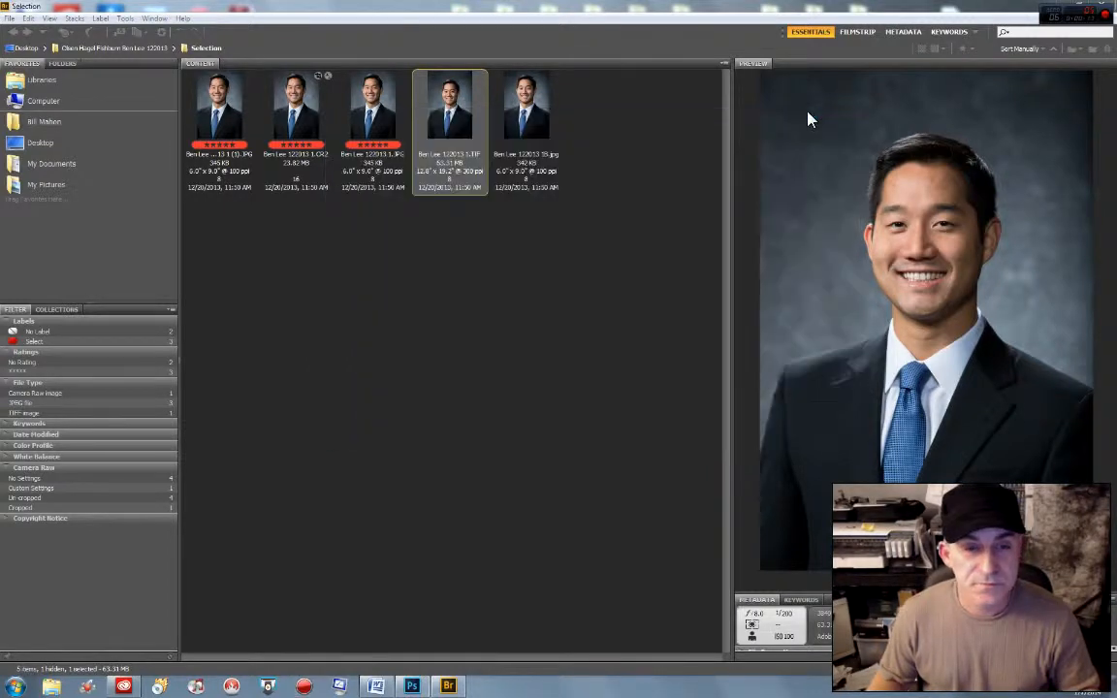
pyautogui.doubleClick(456, 119)
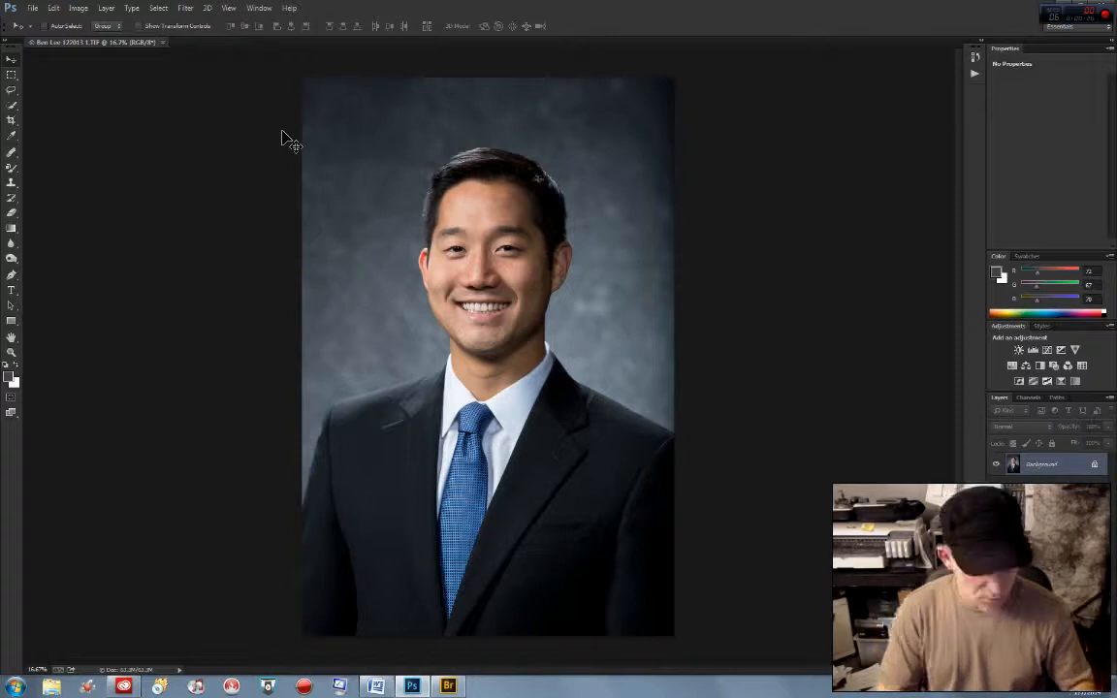
pyautogui.hotkey('ctrl', 'j')
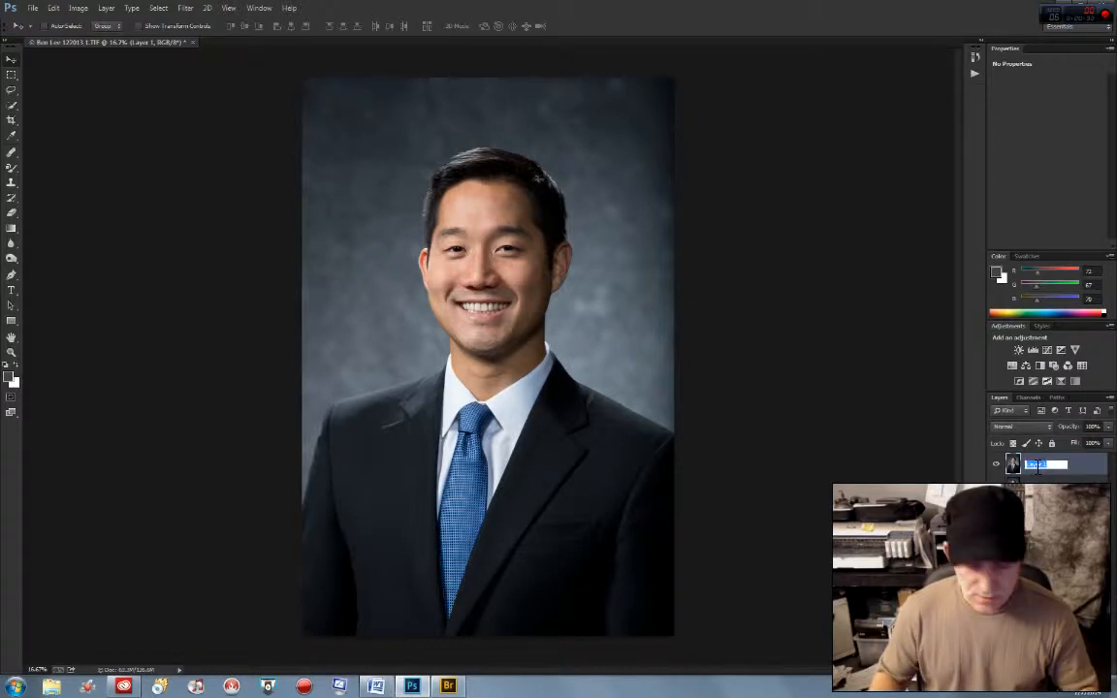
pyautogui.write('retouch')
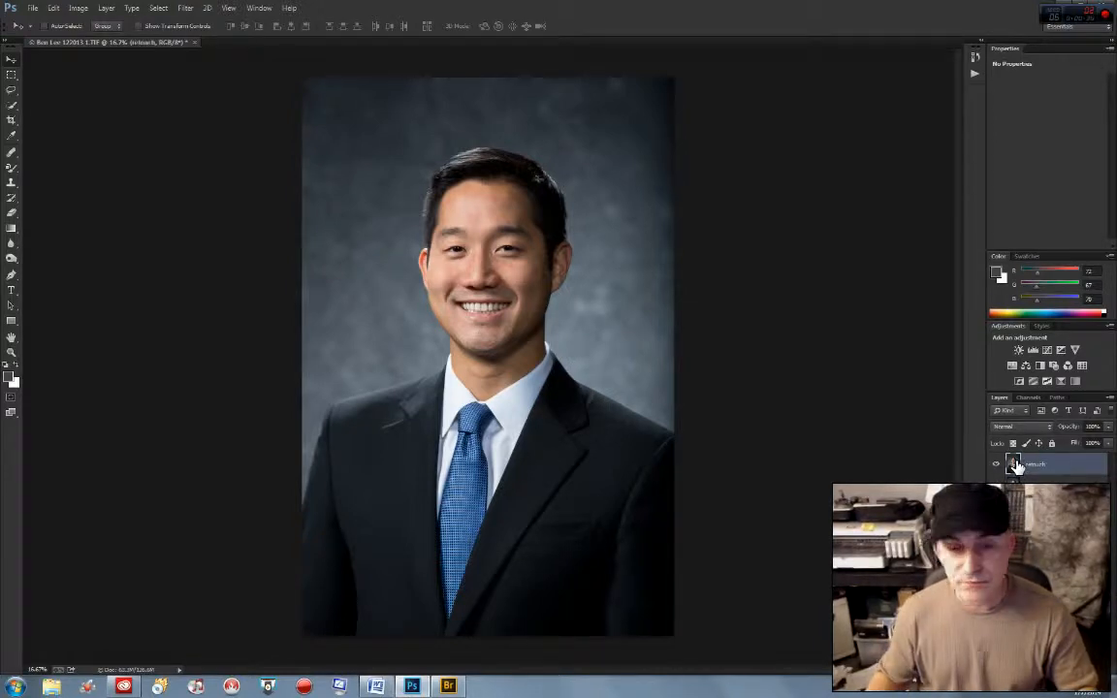
# - Choose the Healing Brush for retouching the face and set its mode to Normal
pyautogui.click(9, 353)
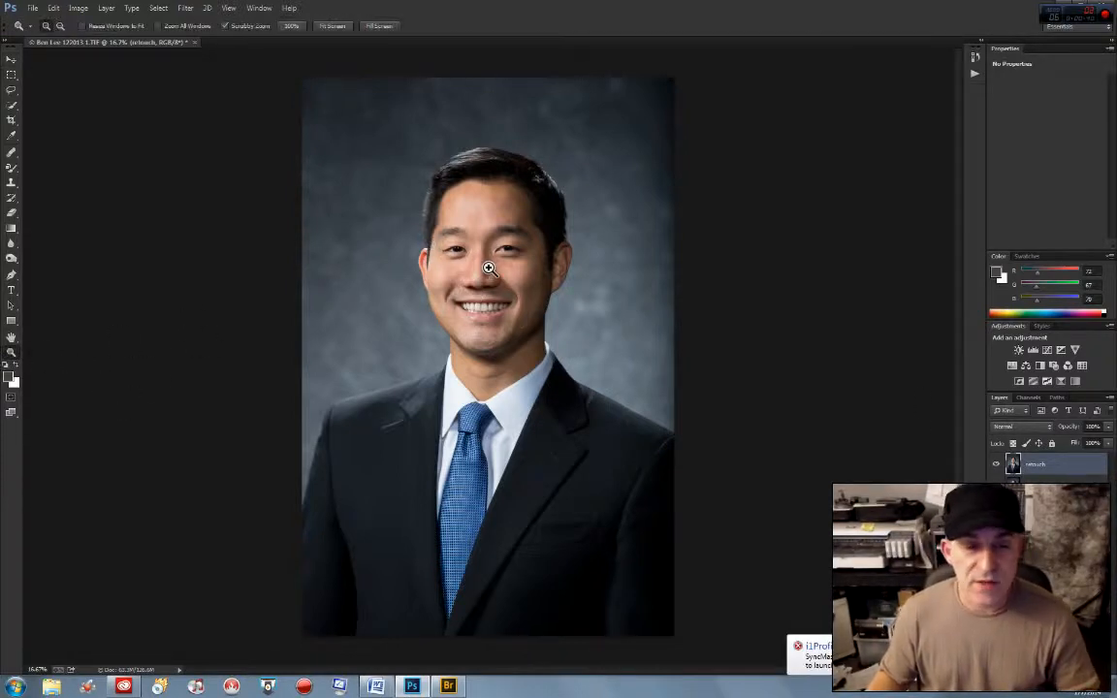
pyautogui.click(488, 267)
pyautogui.click(488, 267)
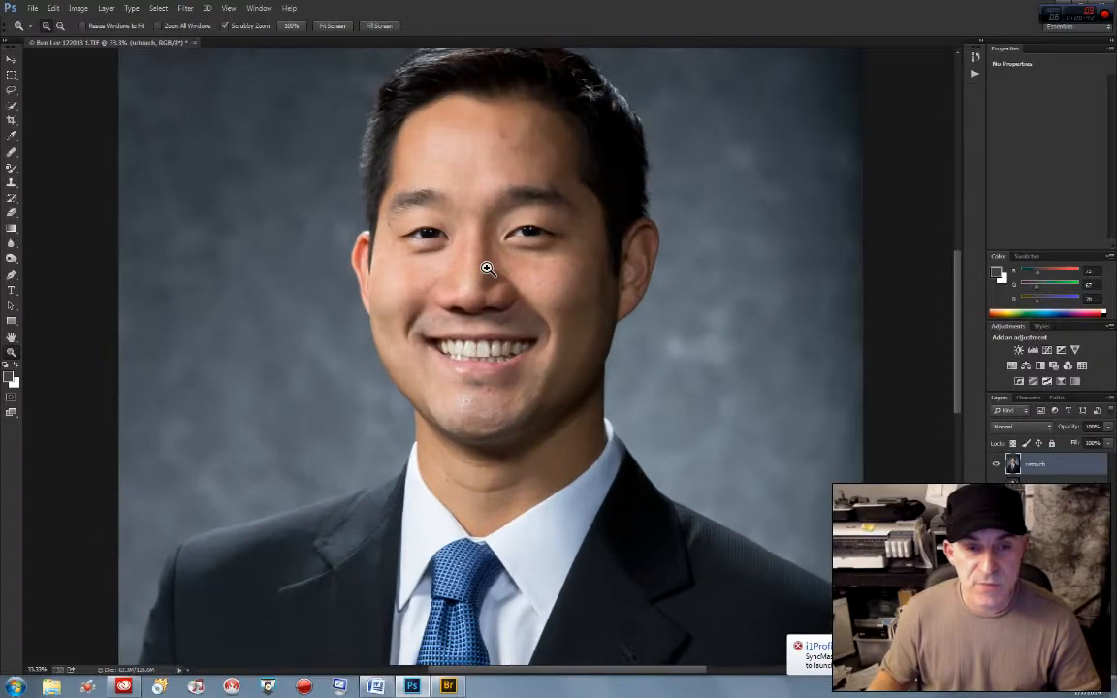
pyautogui.click(485, 252)
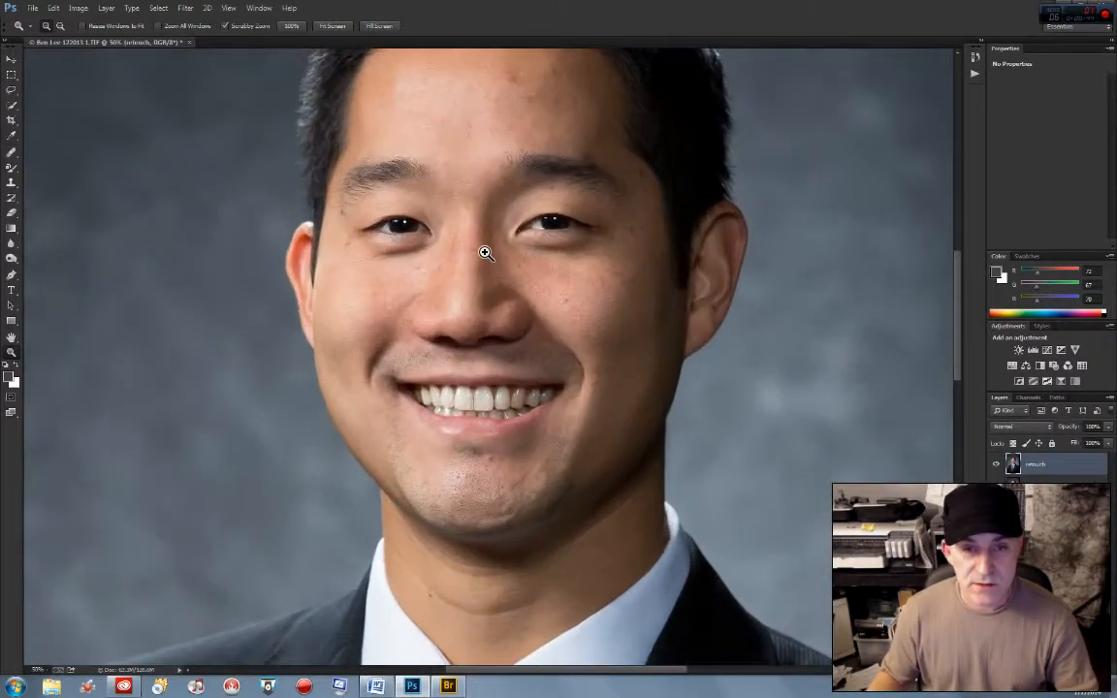
pyautogui.moveTo(484, 242); pyautogui.dragTo(484, 332)
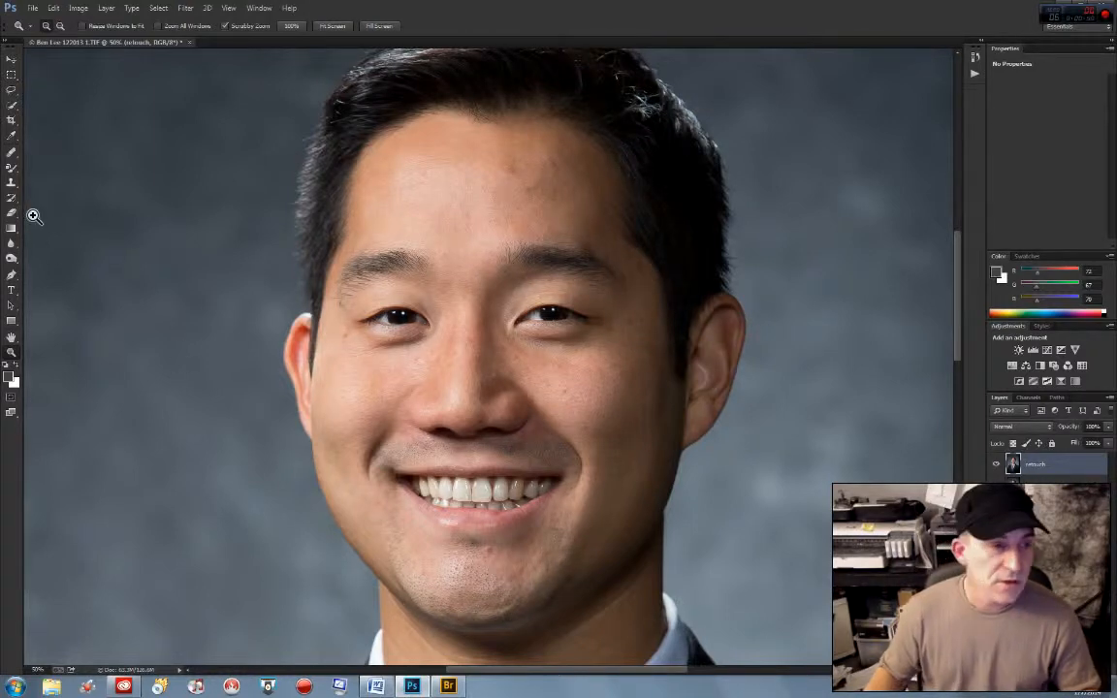
pyautogui.click(12, 153)
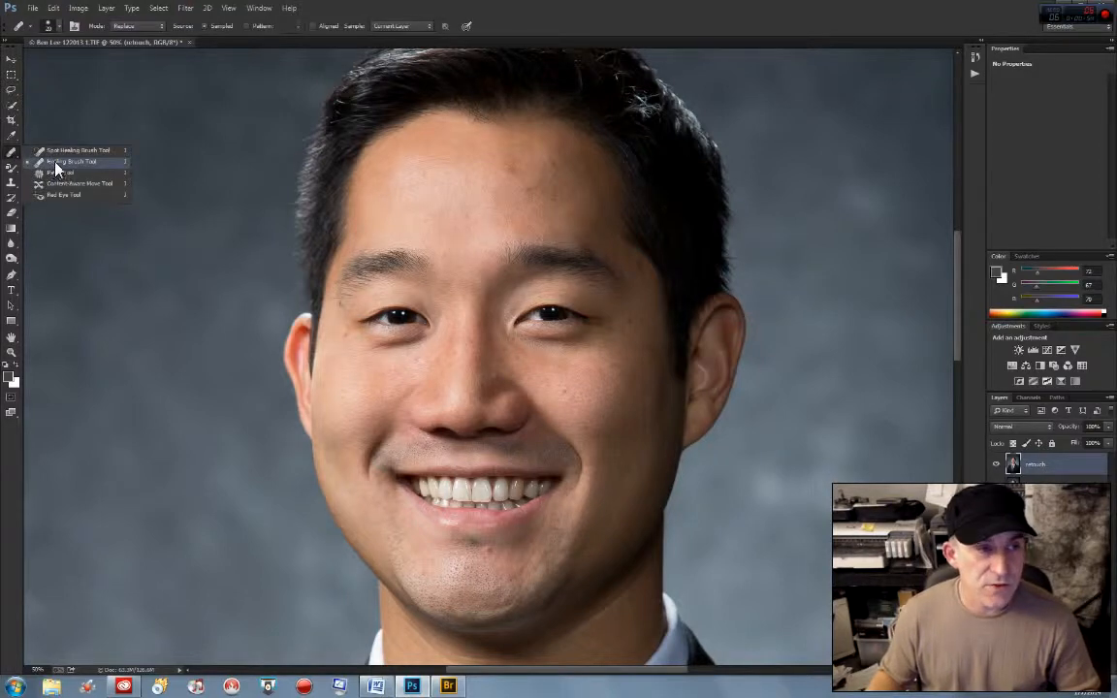
pyautogui.click(56, 164)
pyautogui.click(130, 29)
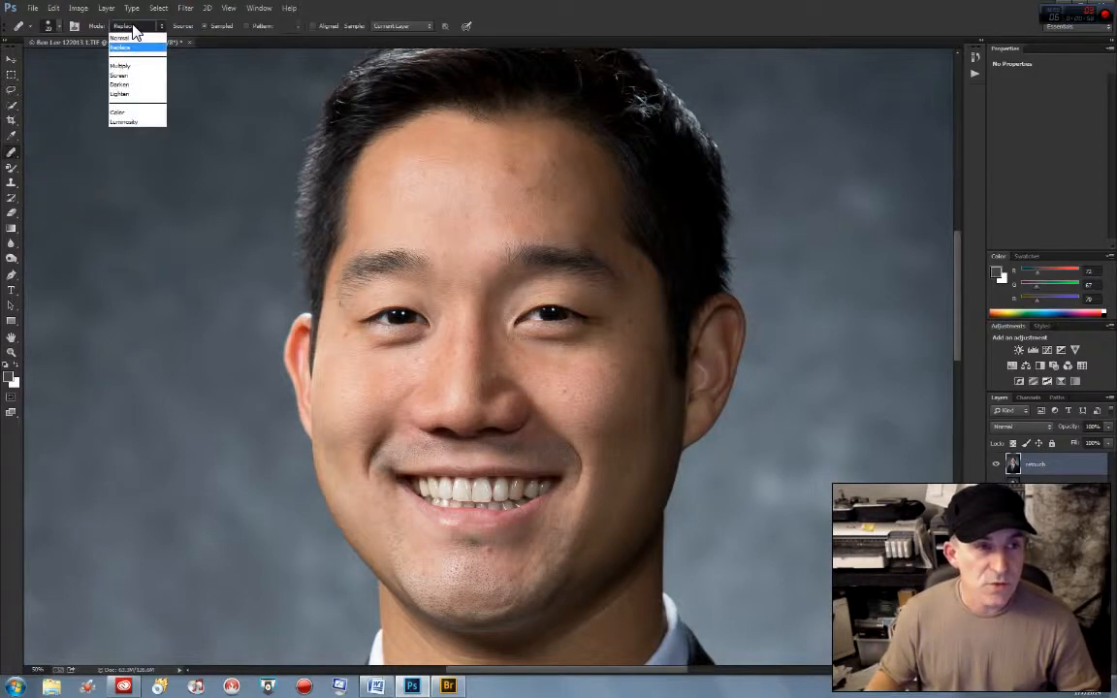
pyautogui.click(127, 41)
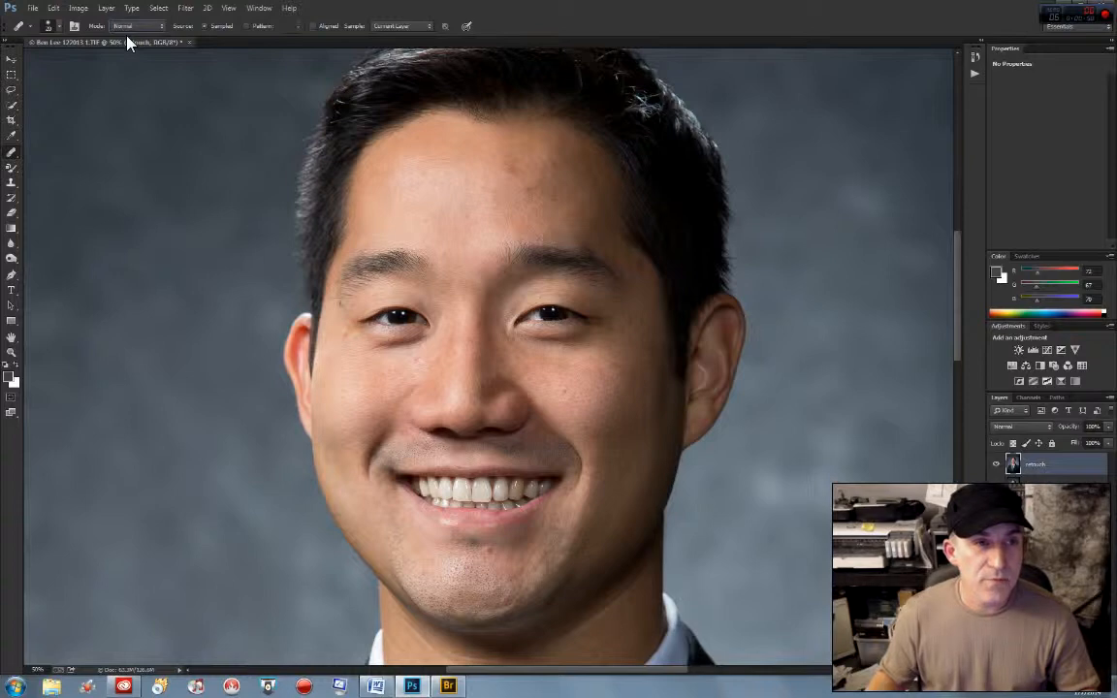
pyautogui.click(58, 28)
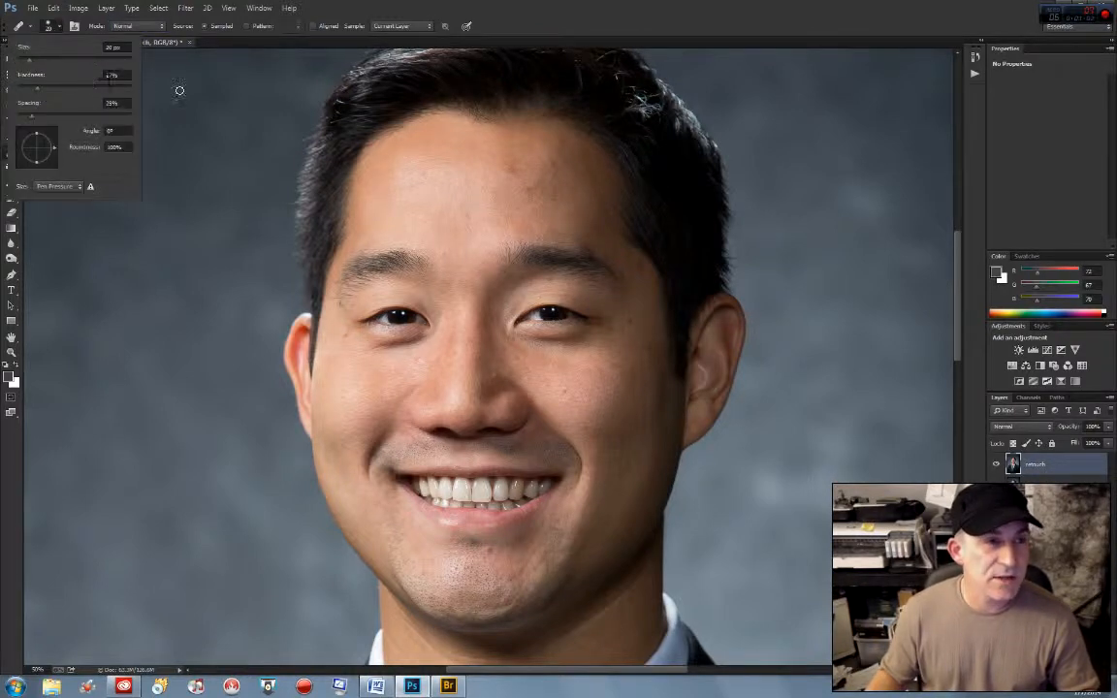
pyautogui.click(497, 35)
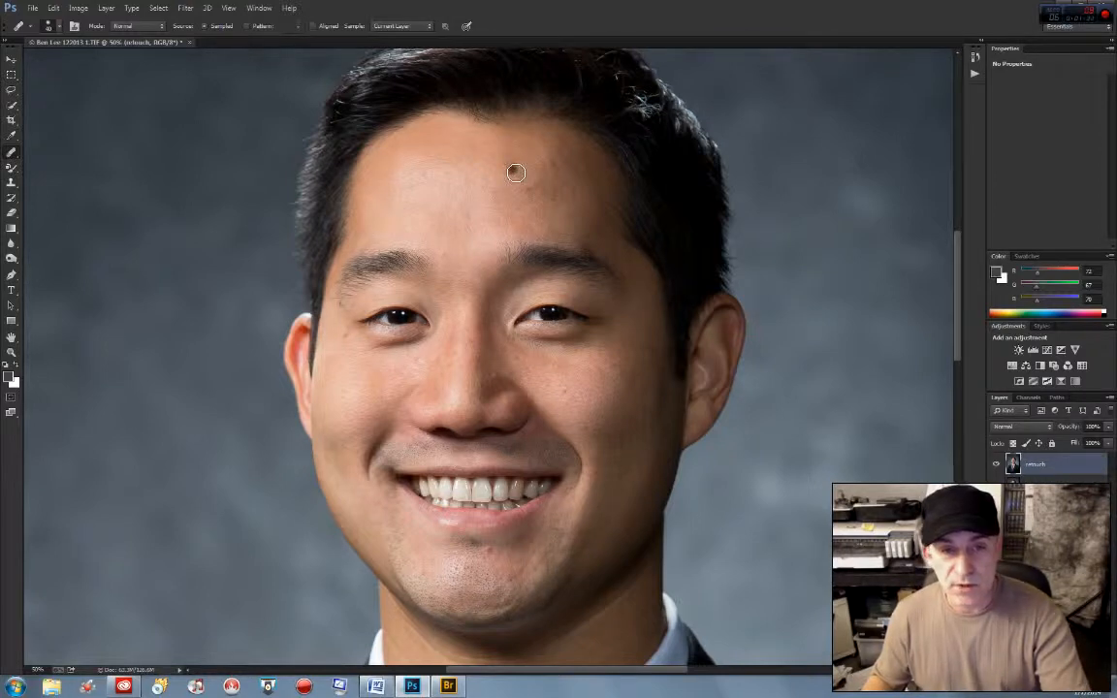
# - Enlarge the Healing Brush and heal the blemishes on the forehead, face and neck using nearby clean skin
pyautogui.press(']')
pyautogui.press(']')
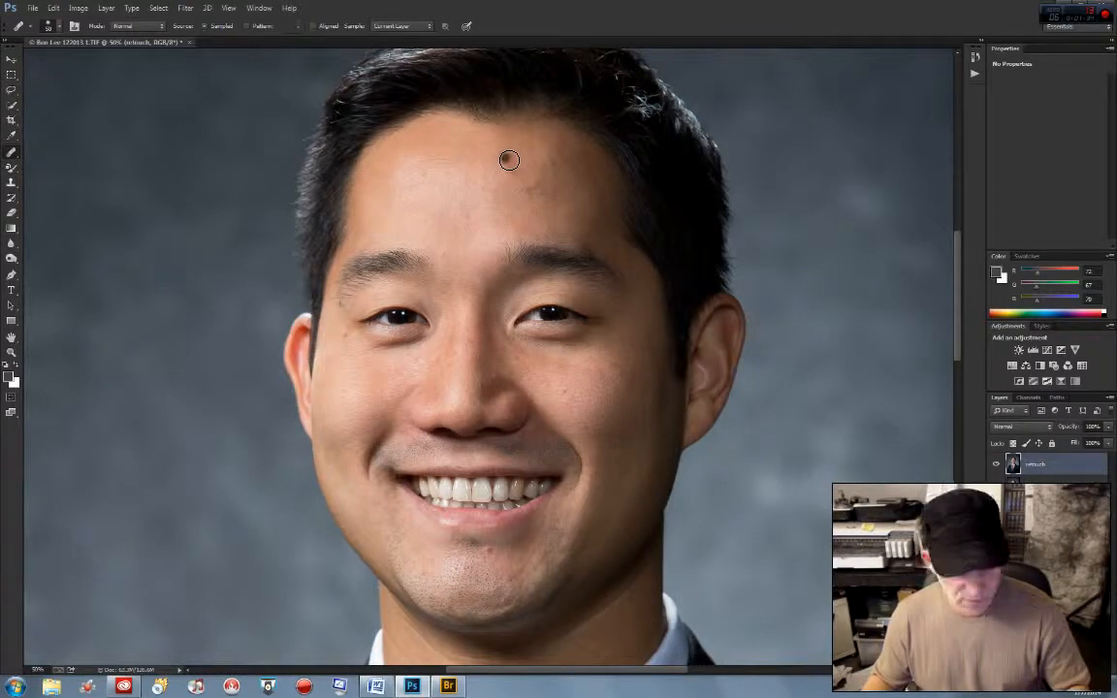
pyautogui.keyDown('alt'); pyautogui.click(507, 161); pyautogui.keyUp('alt')
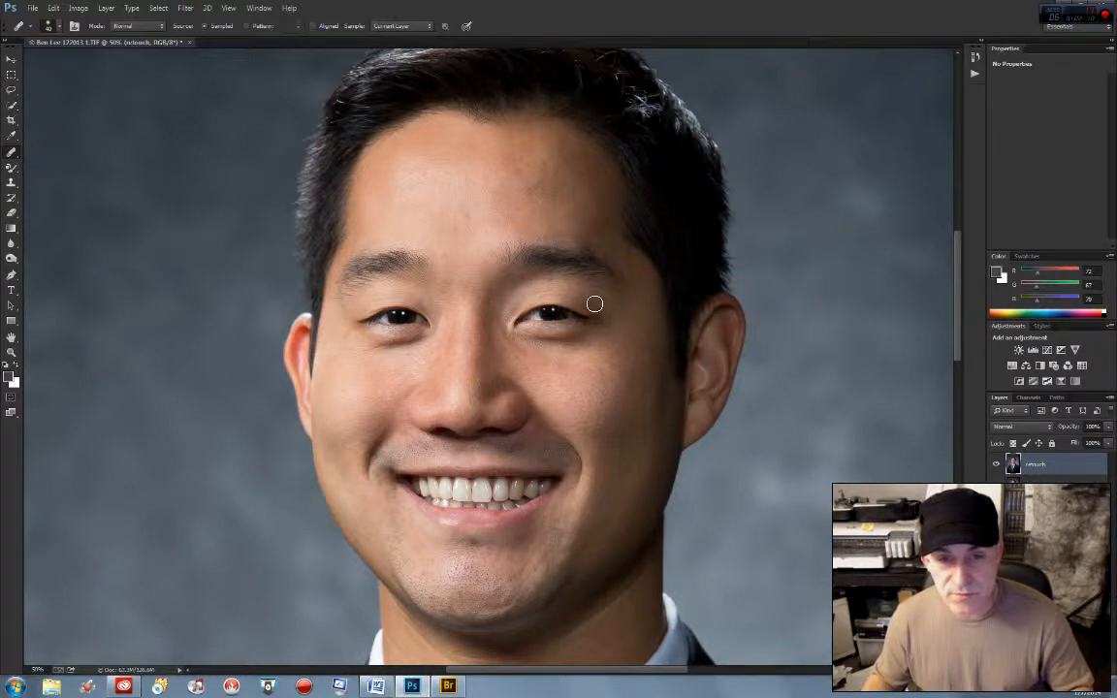
pyautogui.moveTo(389, 338); pyautogui.dragTo(389, 215)
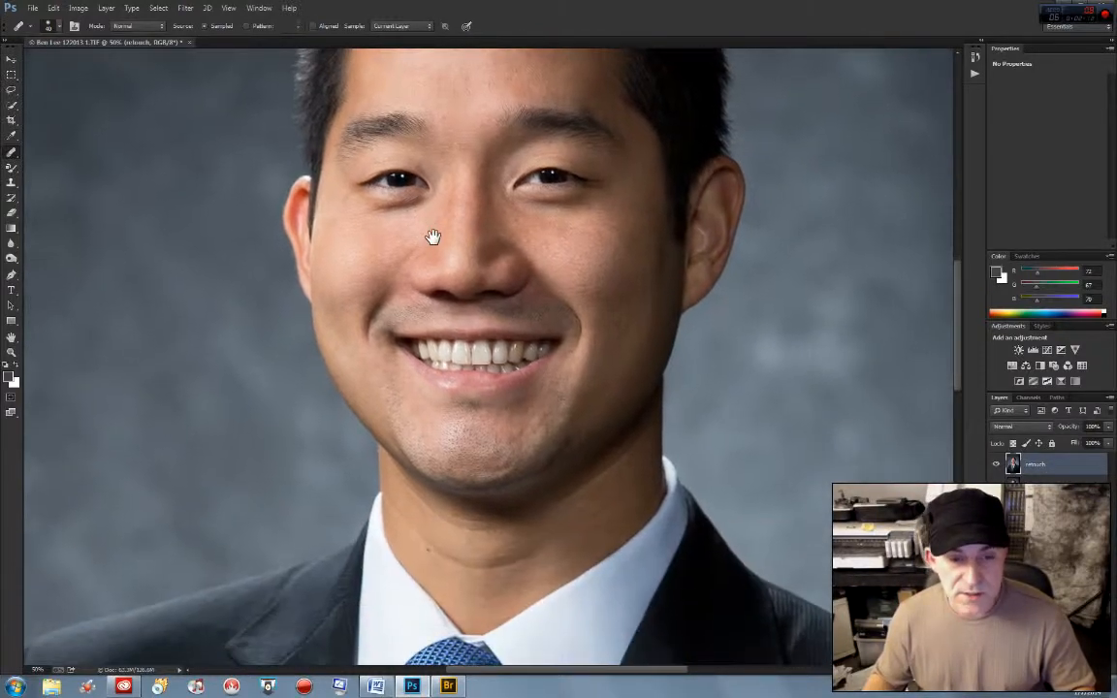
pyautogui.moveTo(386, 379); pyautogui.dragTo(450, 225)
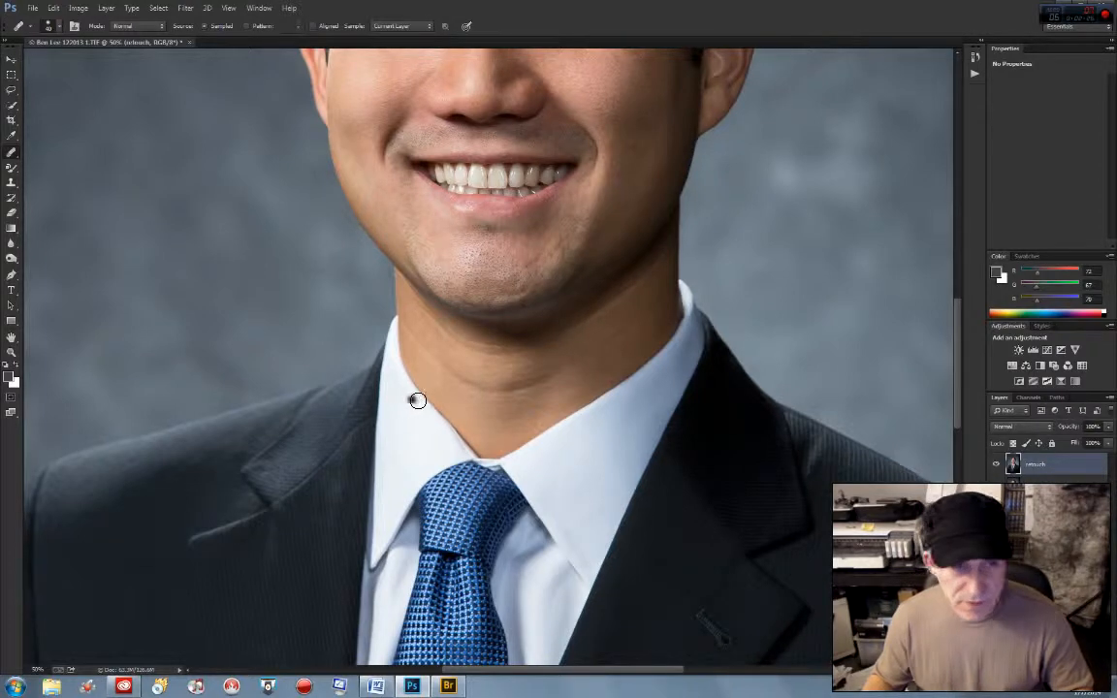
# - Switch to the Clone Stamp tool and set its flow to 15%
pyautogui.click(11, 184)
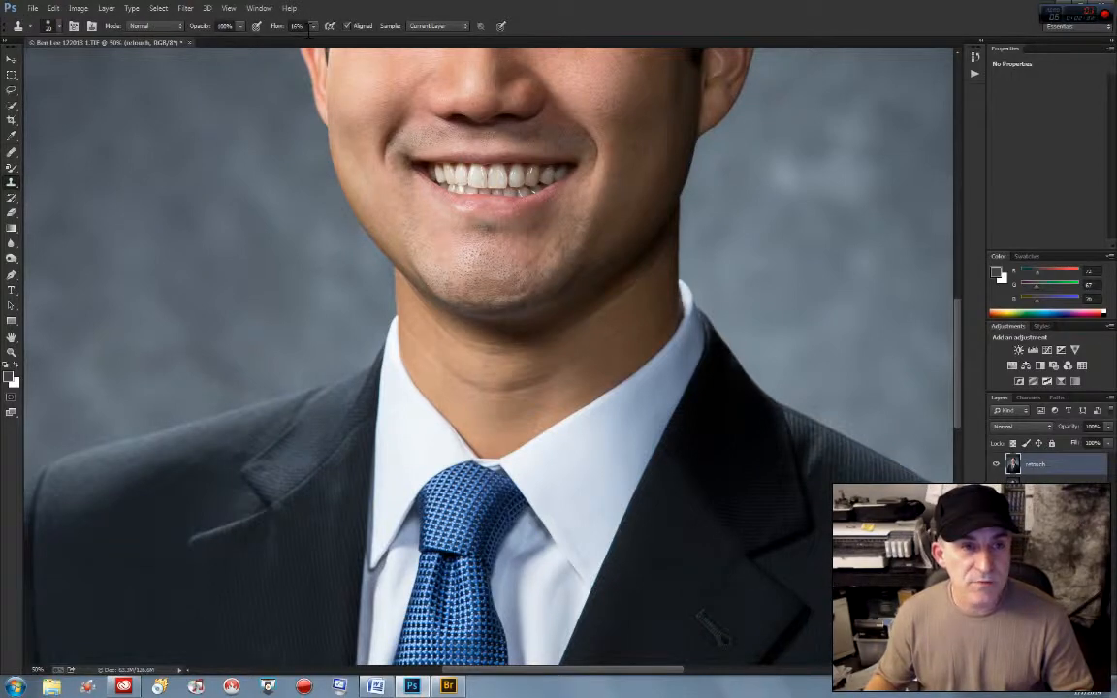
pyautogui.click(275, 28)
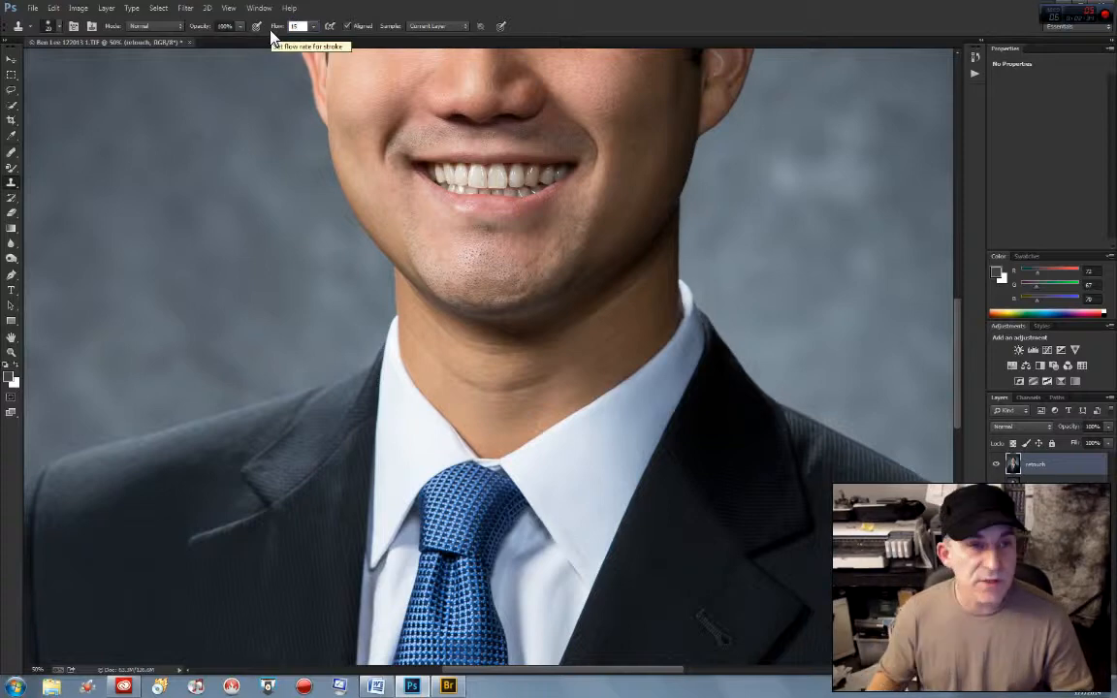
pyautogui.click(56, 27)
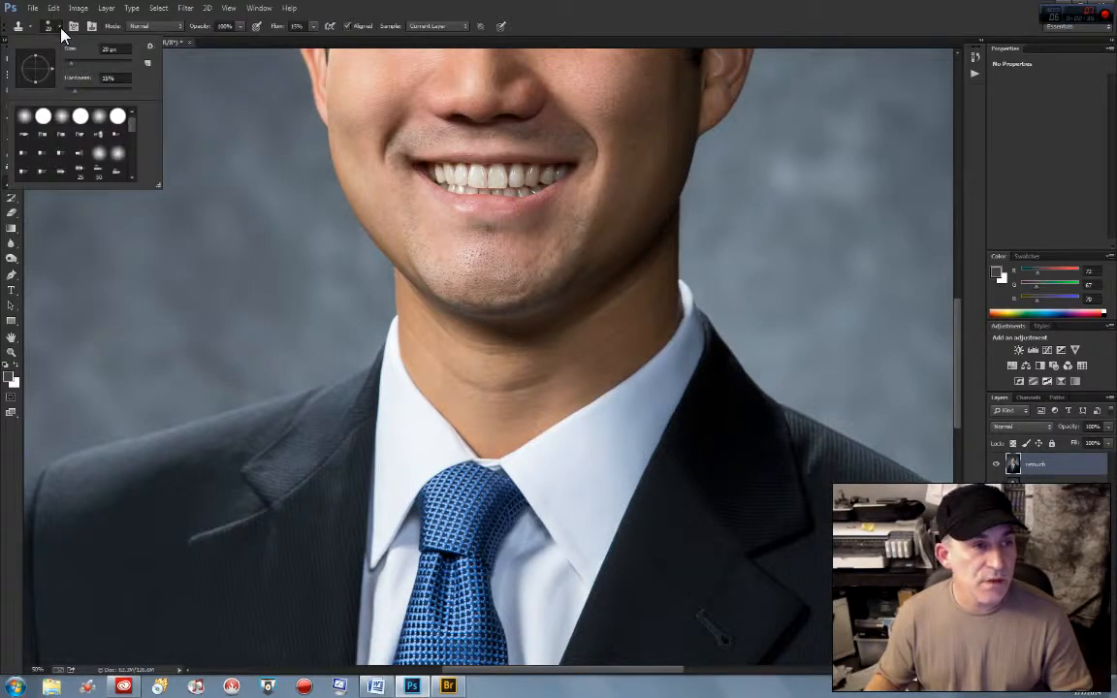
pyautogui.click(395, 11)
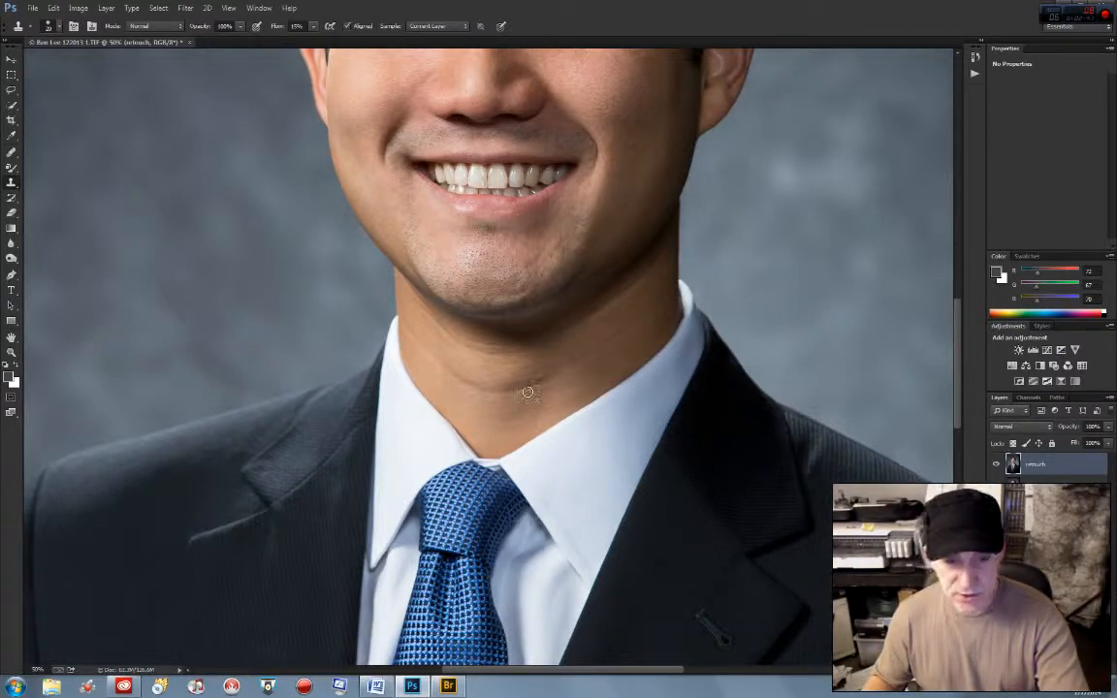
# - Enlarge the Clone Stamp brush and soften the neck creases with skin sampled from both sides of the neck
pyautogui.press(']')
pyautogui.press(']')
pyautogui.press(']')
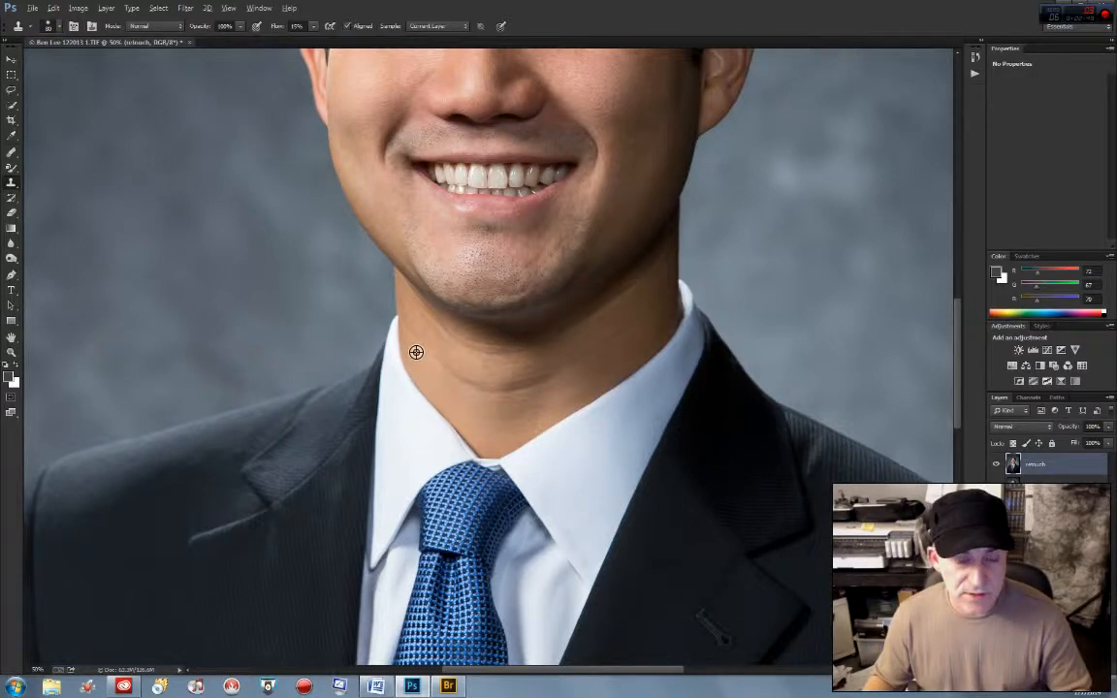
pyautogui.keyDown('alt'); pyautogui.click(416, 352); pyautogui.keyUp('alt')
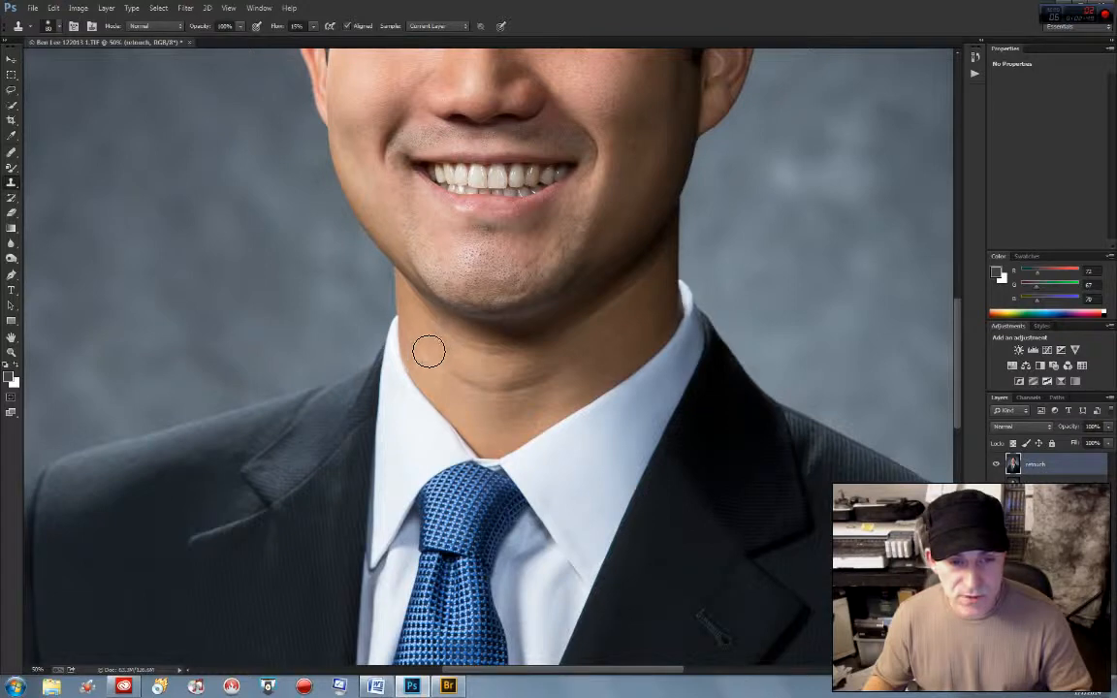
pyautogui.moveTo(429, 351)
pyautogui.mouseDown()
pyautogui.moveTo(512, 396)
pyautogui.moveTo(518, 411)
pyautogui.moveTo(563, 398)
pyautogui.moveTo(563, 378)
pyautogui.moveTo(525, 395)
pyautogui.mouseUp()
pyautogui.keyDown('alt'); pyautogui.click(668, 302); pyautogui.keyUp('alt')
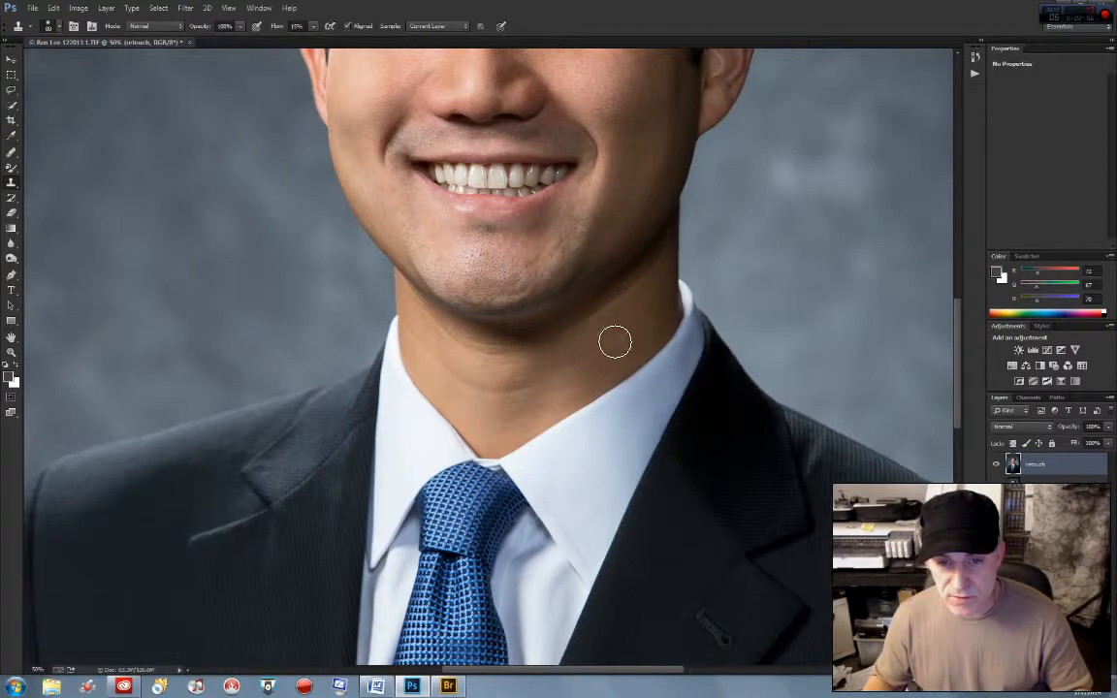
pyautogui.click(603, 369)
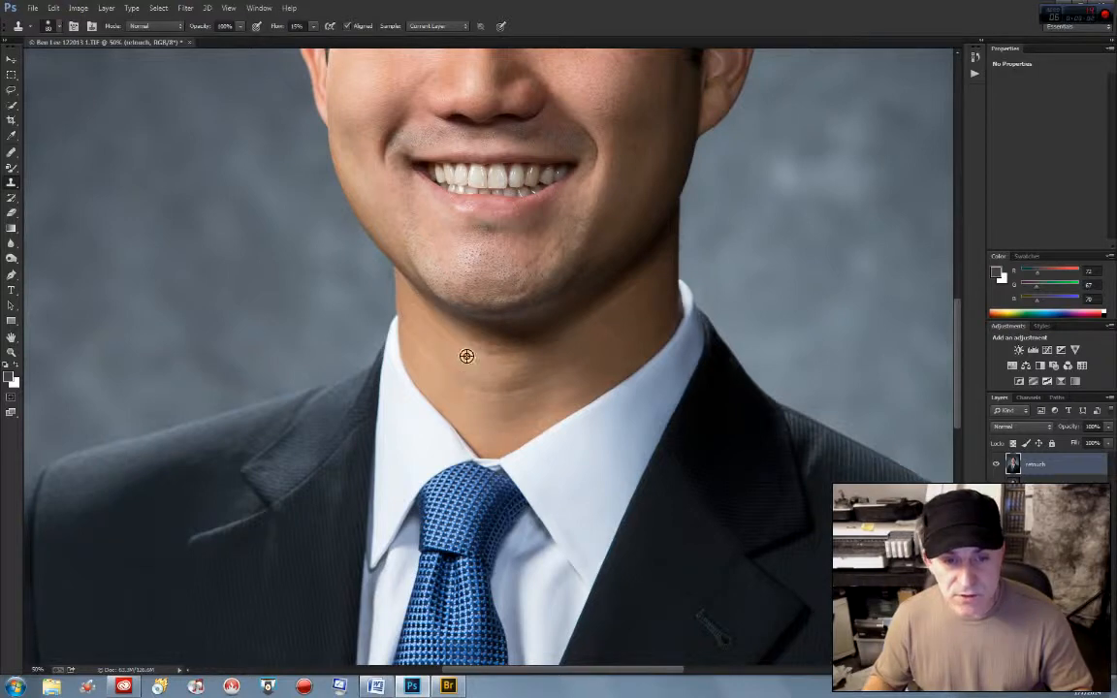
# - Compare the retouched face and neck with the original by repeatedly toggling the retouch layer's visibility, leaving the layer shown
pyautogui.moveTo(521, 392); pyautogui.dragTo(535, 439)
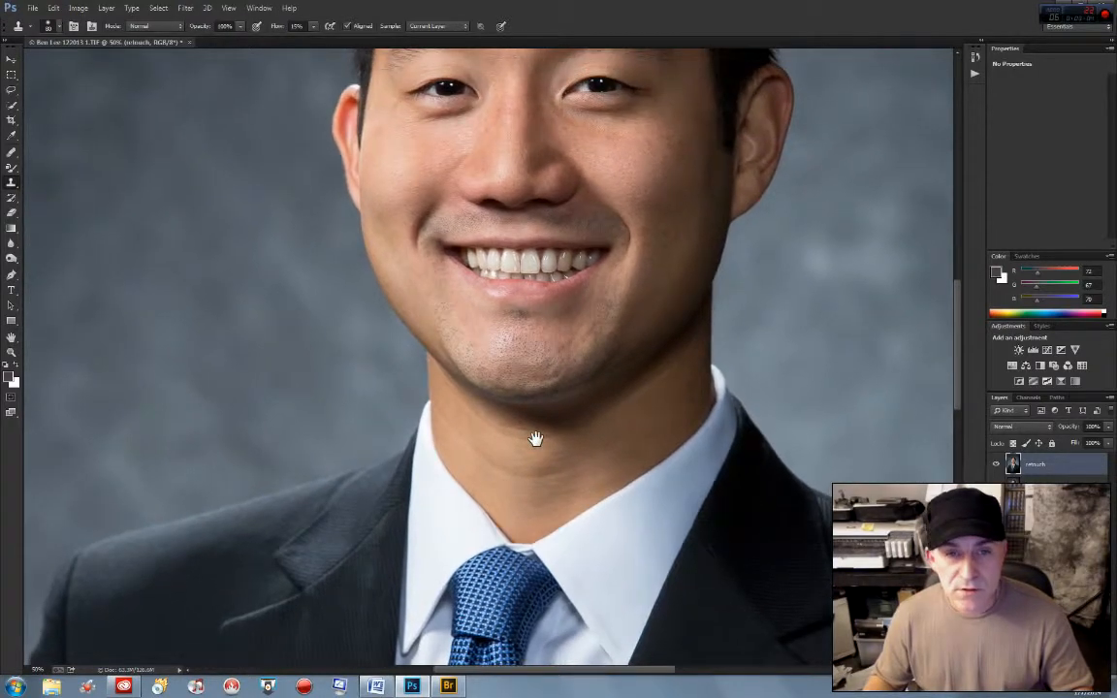
pyautogui.moveTo(561, 294); pyautogui.dragTo(543, 398)
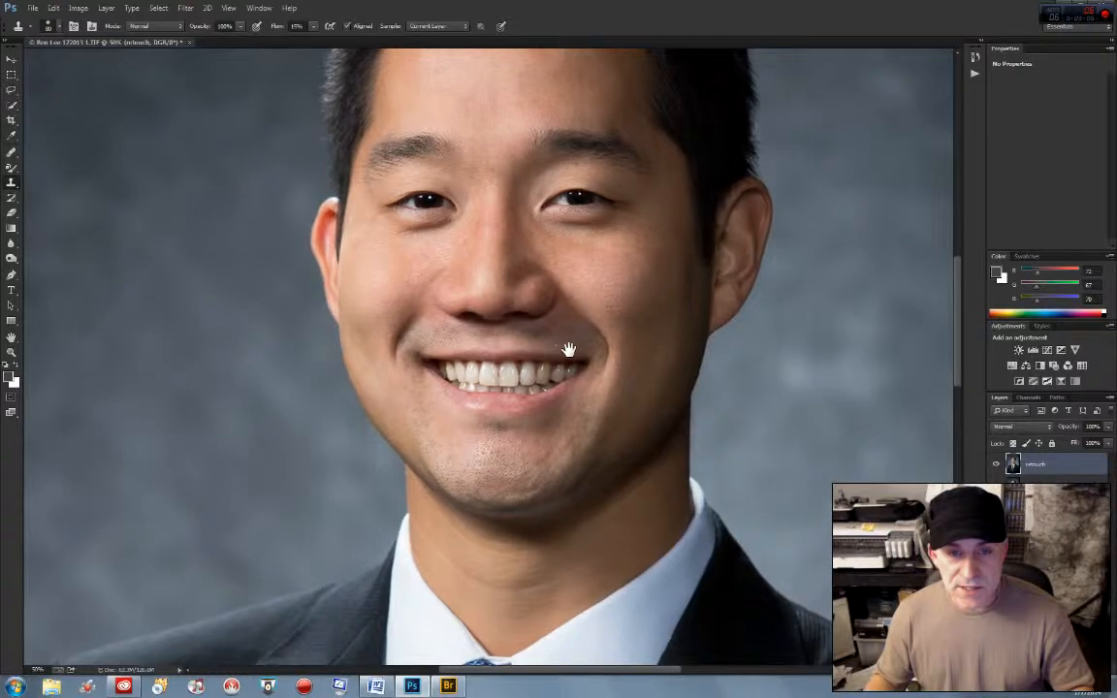
pyautogui.moveTo(569, 349); pyautogui.dragTo(568, 392)
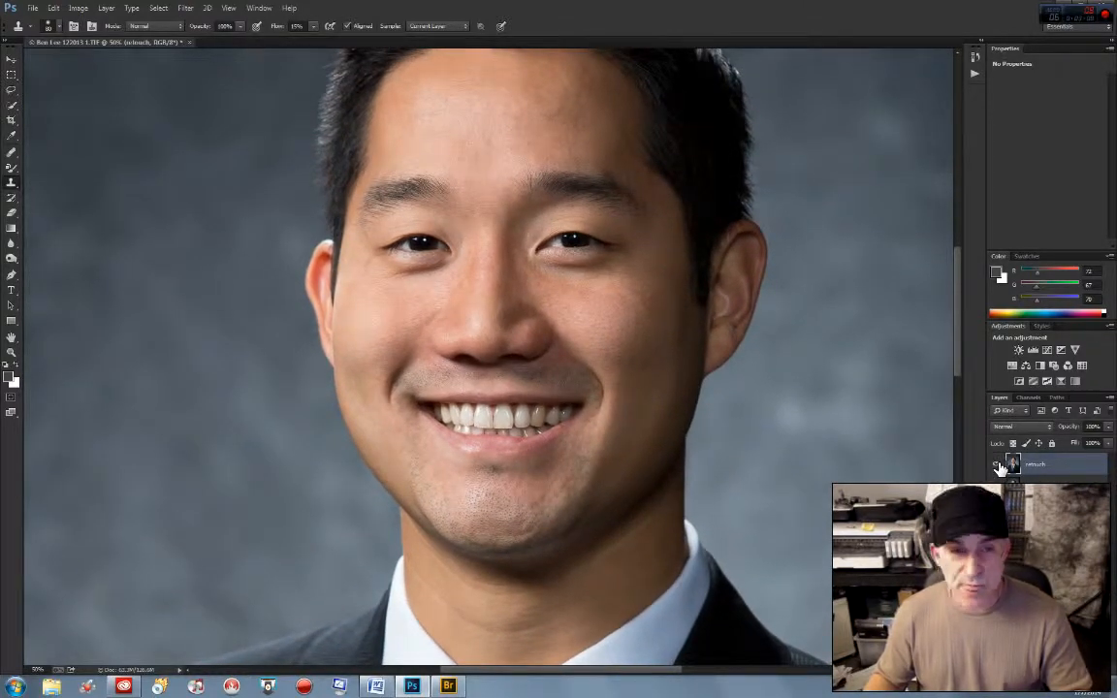
pyautogui.click(999, 466)
pyautogui.click(999, 467)
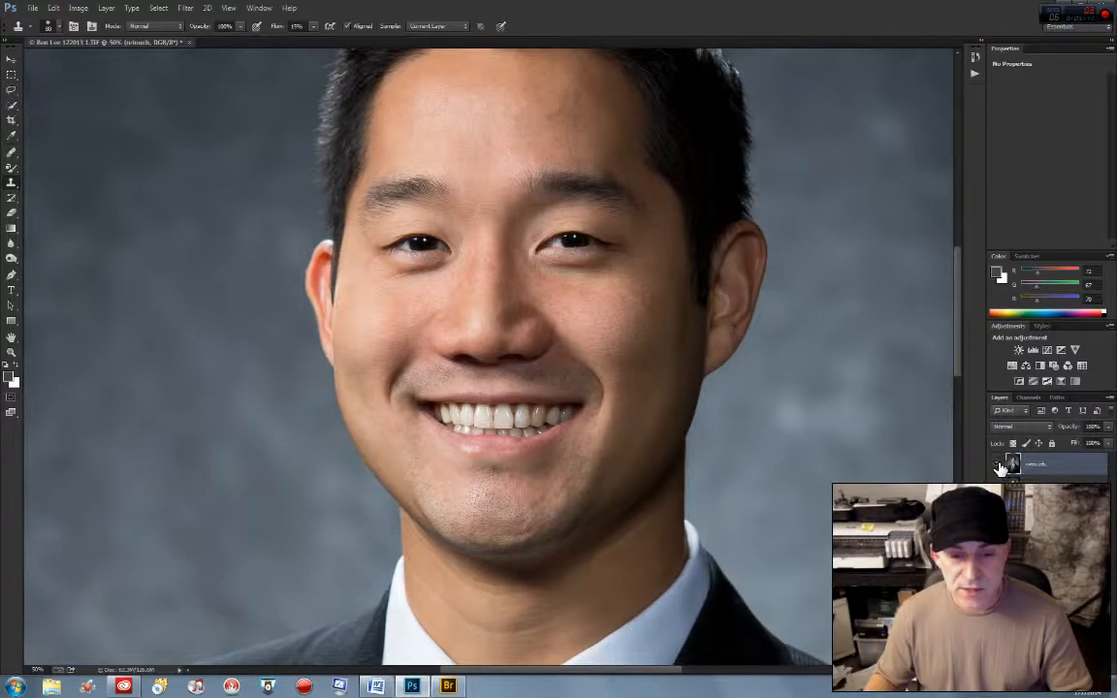
pyautogui.click(999, 466)
pyautogui.click(999, 466)
pyautogui.click(999, 467)
pyautogui.click(1000, 467)
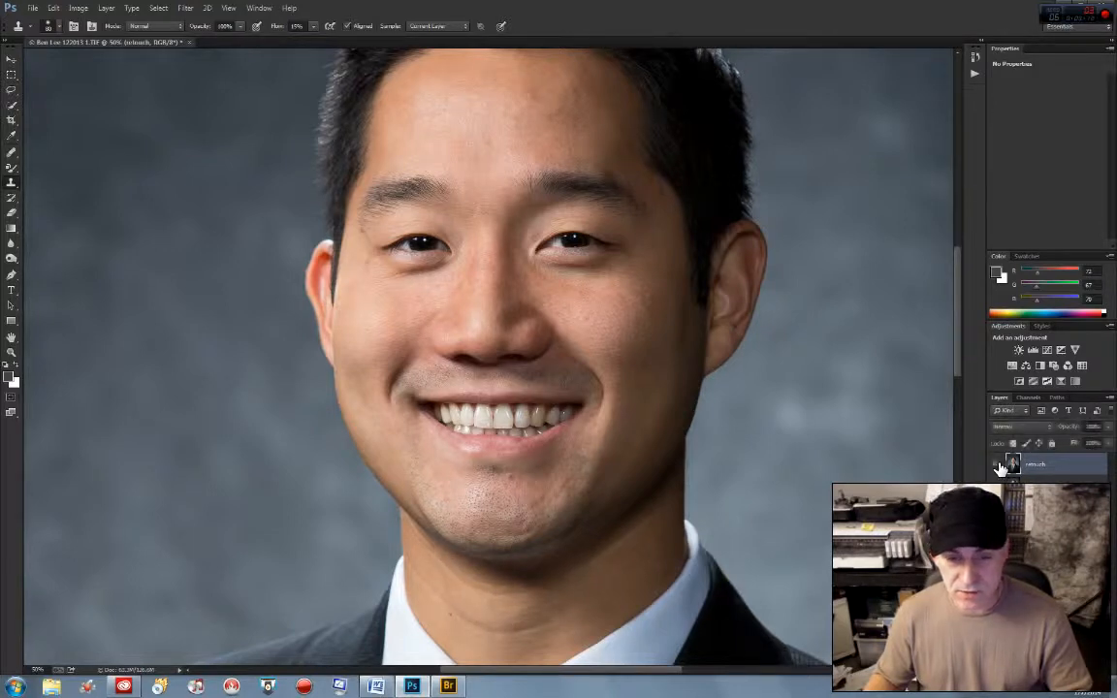
pyautogui.click(999, 467)
pyautogui.click(999, 467)
pyautogui.click(999, 467)
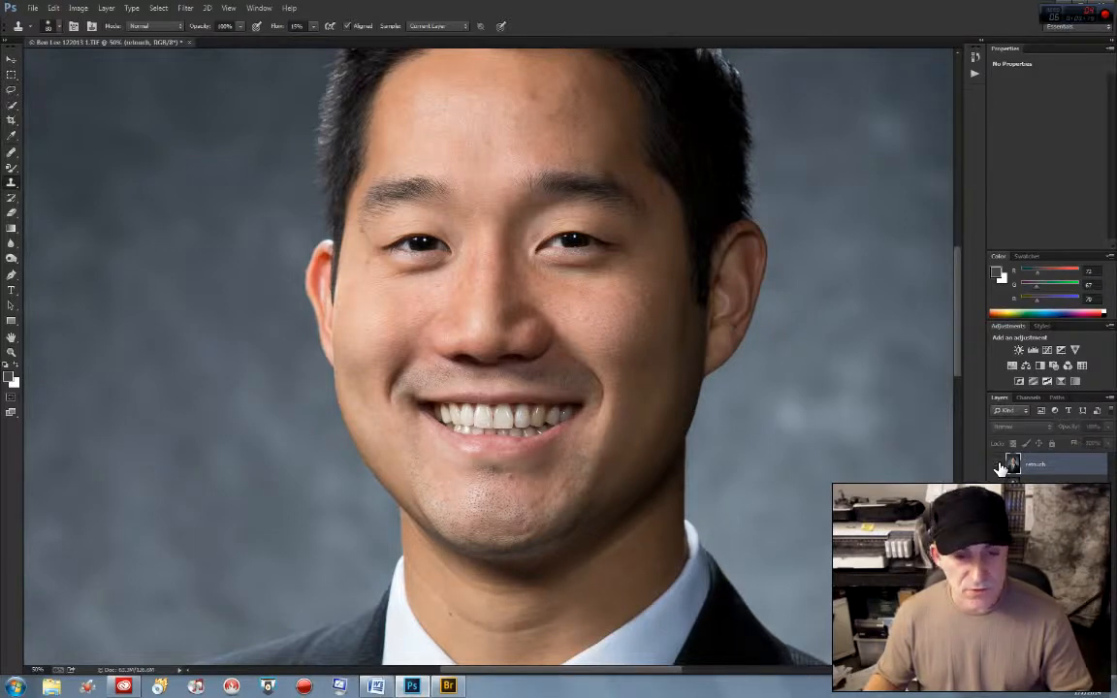
pyautogui.click(999, 466)
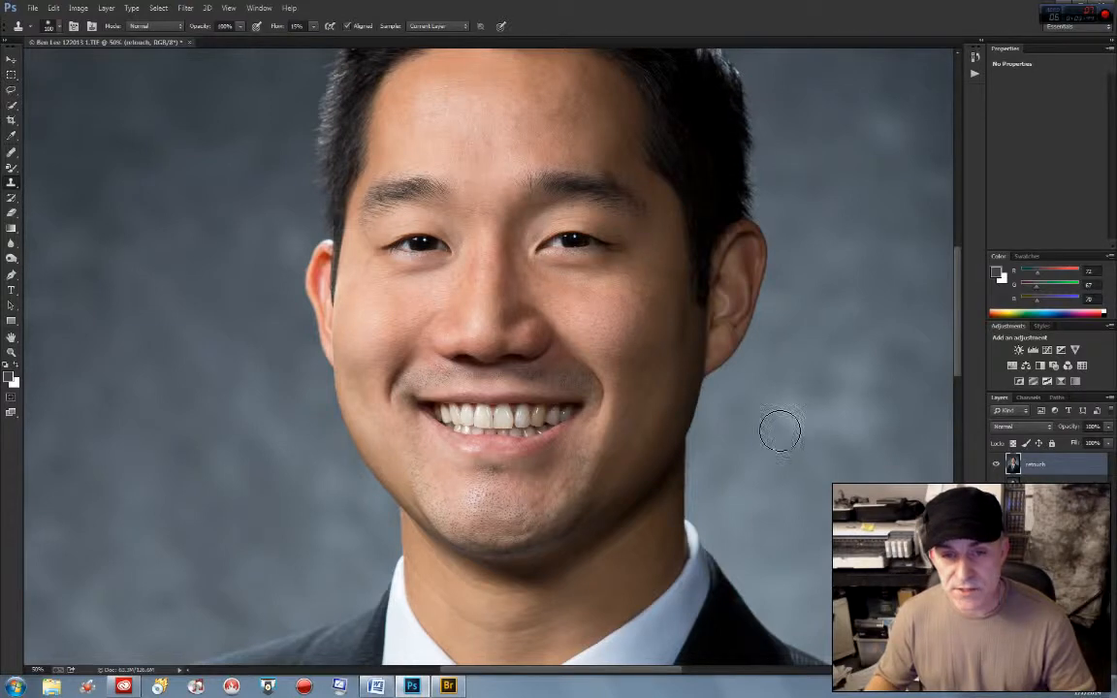
pyautogui.click(997, 465)
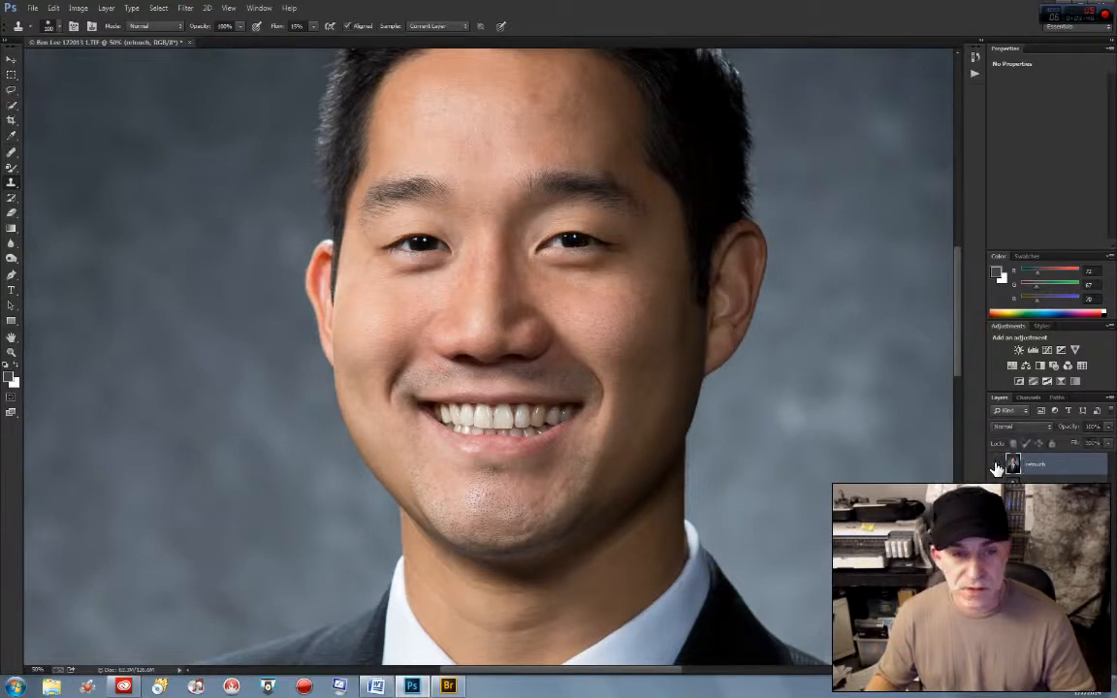
pyautogui.click(997, 466)
pyautogui.click(997, 465)
pyautogui.click(998, 466)
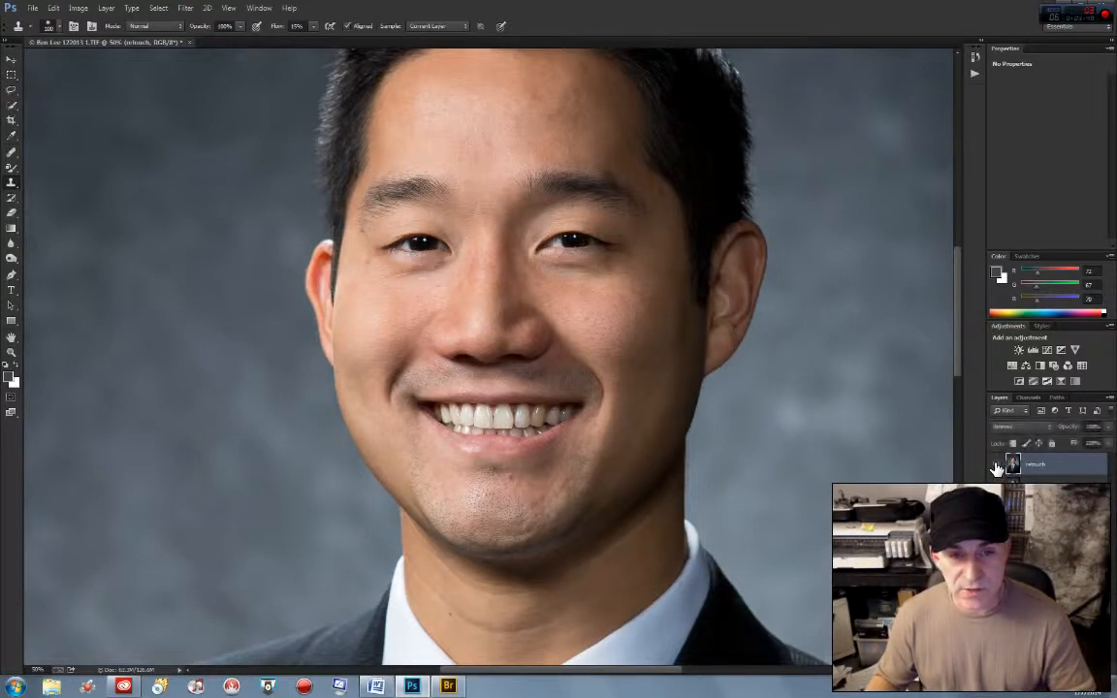
pyautogui.click(997, 466)
pyautogui.click(997, 467)
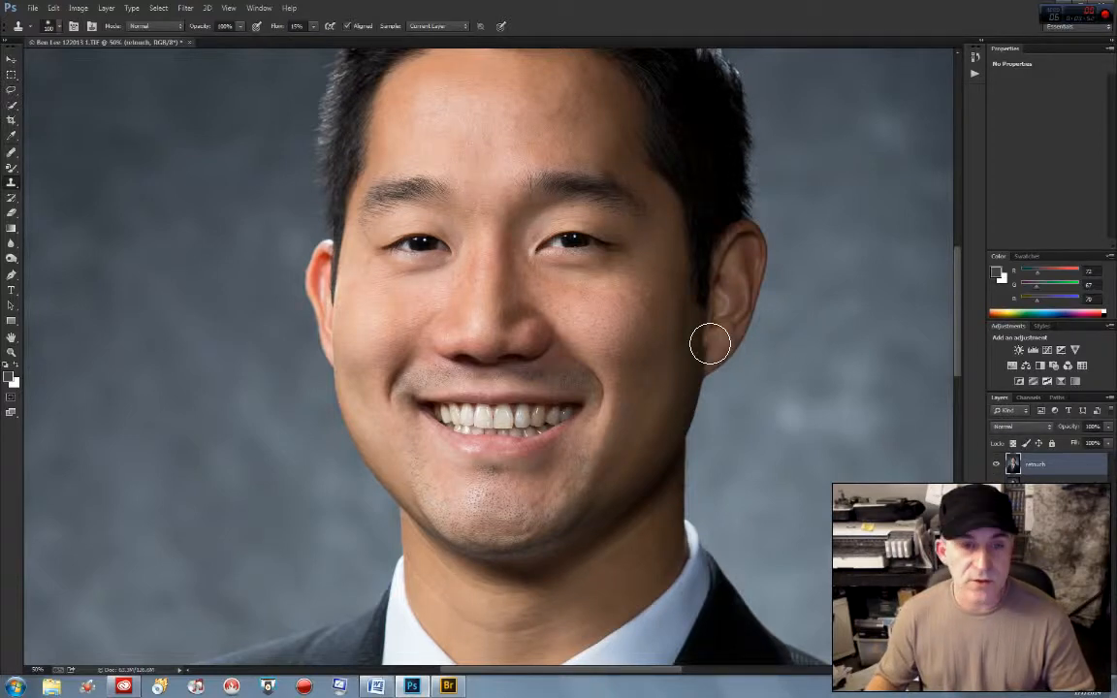
# - Switch to the Spot Healing Brush and set its mode to Normal for cleaning up the suit jacket
pyautogui.press('space')
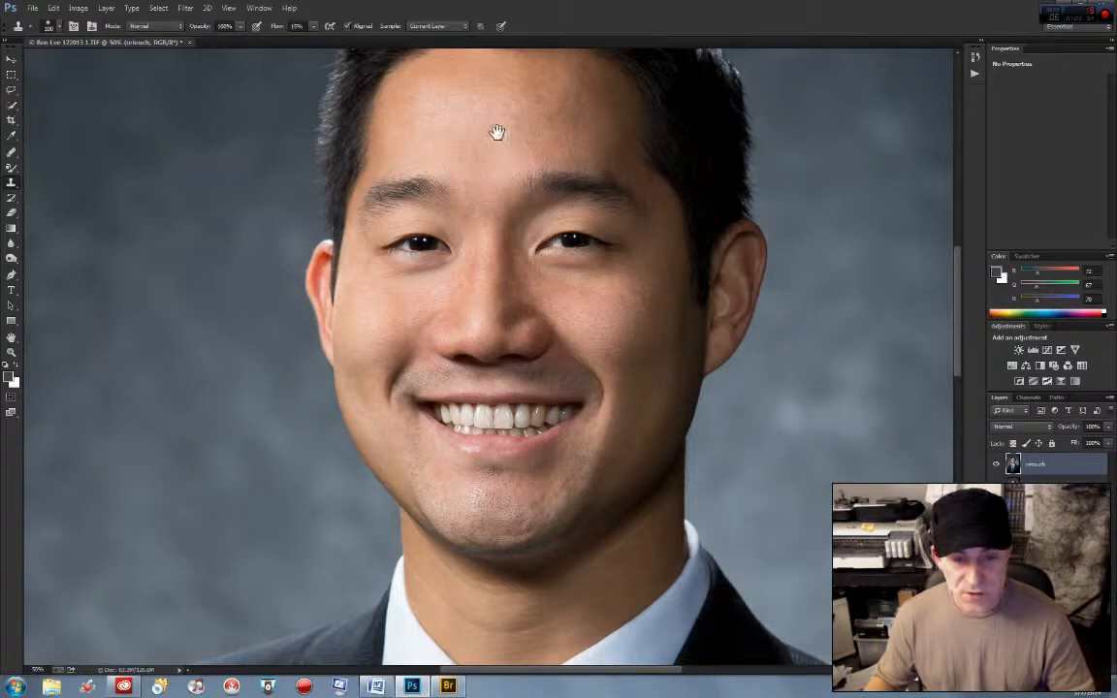
pyautogui.moveTo(526, 306)
pyautogui.mouseDown()
pyautogui.moveTo(492, 187)
pyautogui.moveTo(499, 515)
pyautogui.mouseUp()
pyautogui.press('space')
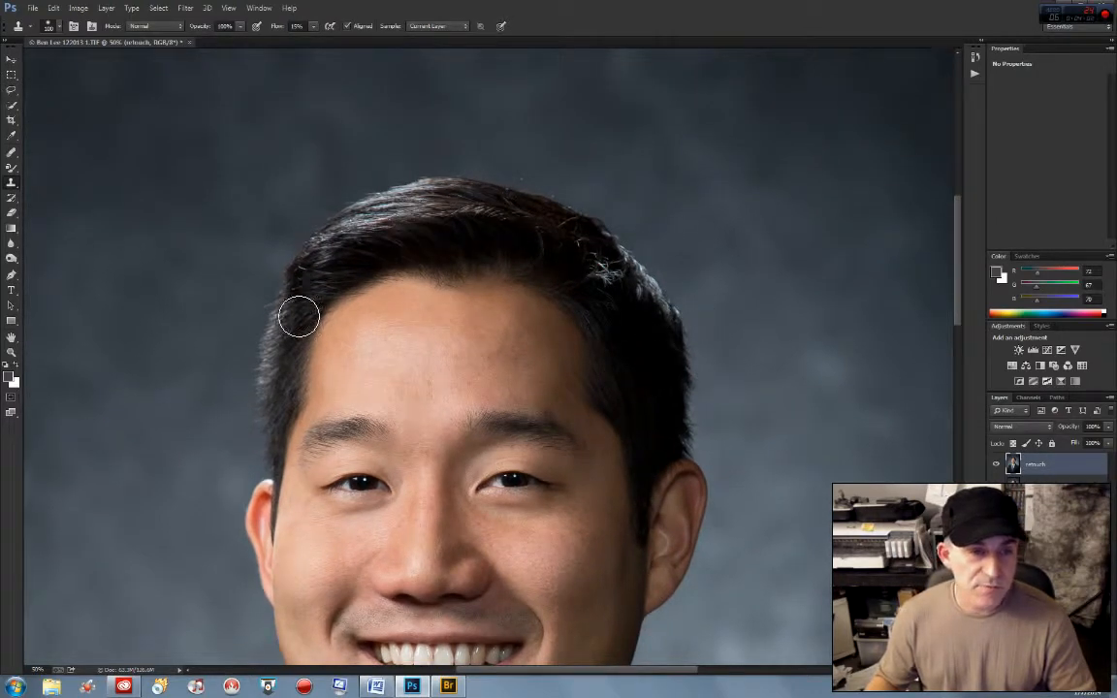
pyautogui.press('space')
pyautogui.moveTo(459, 371); pyautogui.dragTo(482, 14)
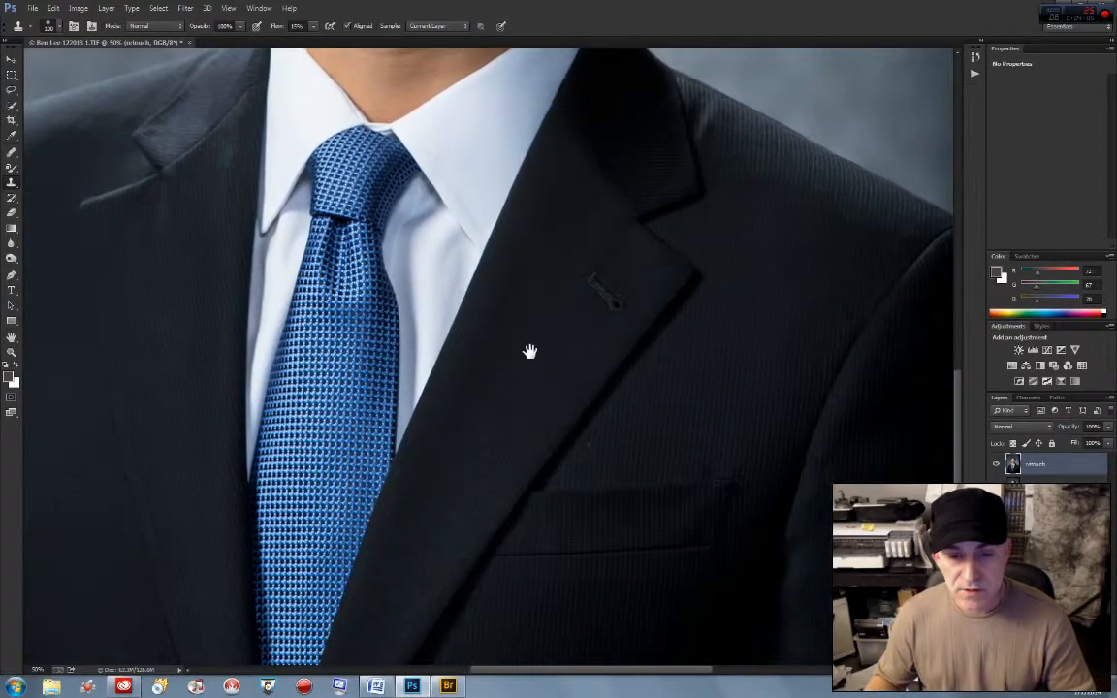
pyautogui.moveTo(531, 357); pyautogui.dragTo(531, 266)
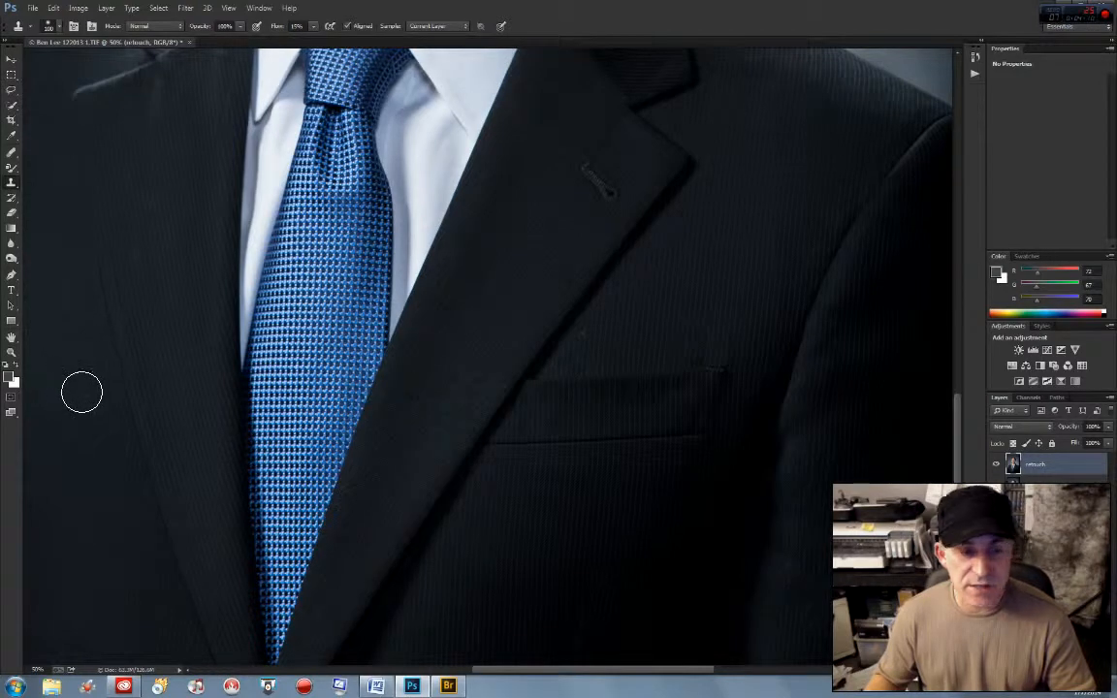
pyautogui.click(11, 155)
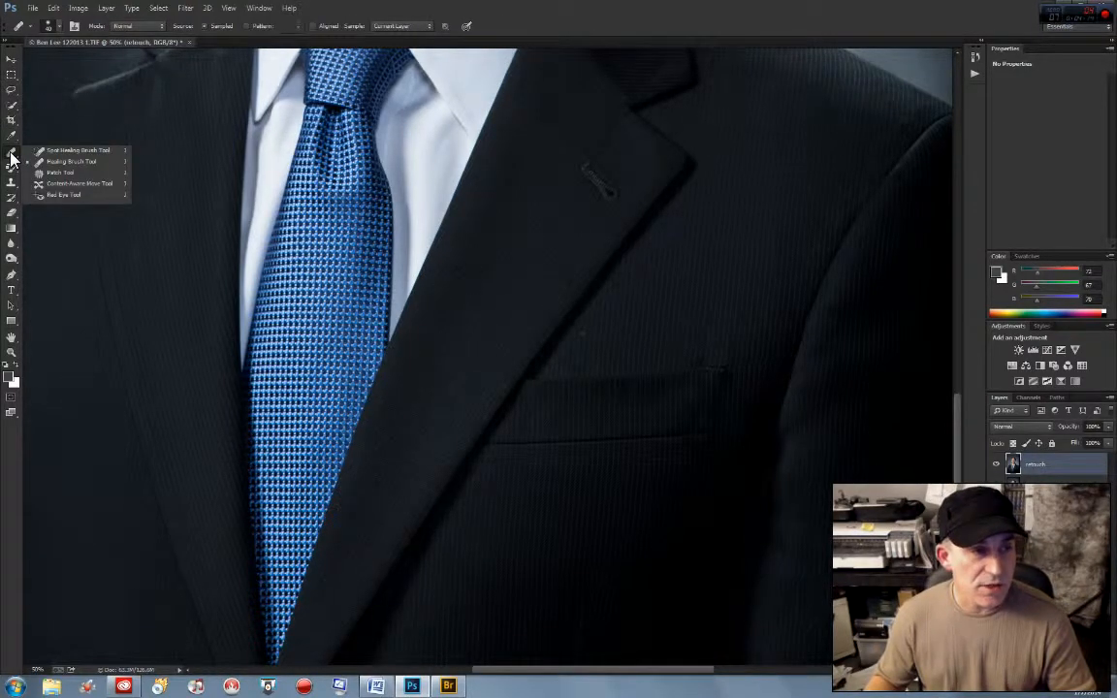
pyautogui.click(78, 150)
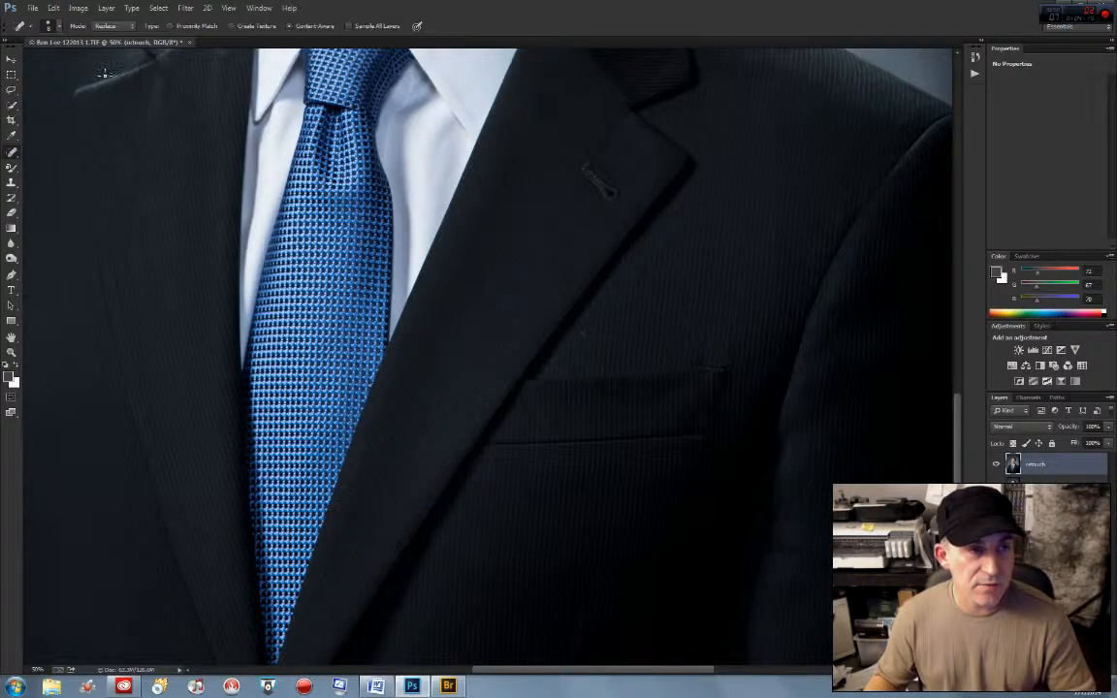
pyautogui.click(114, 27)
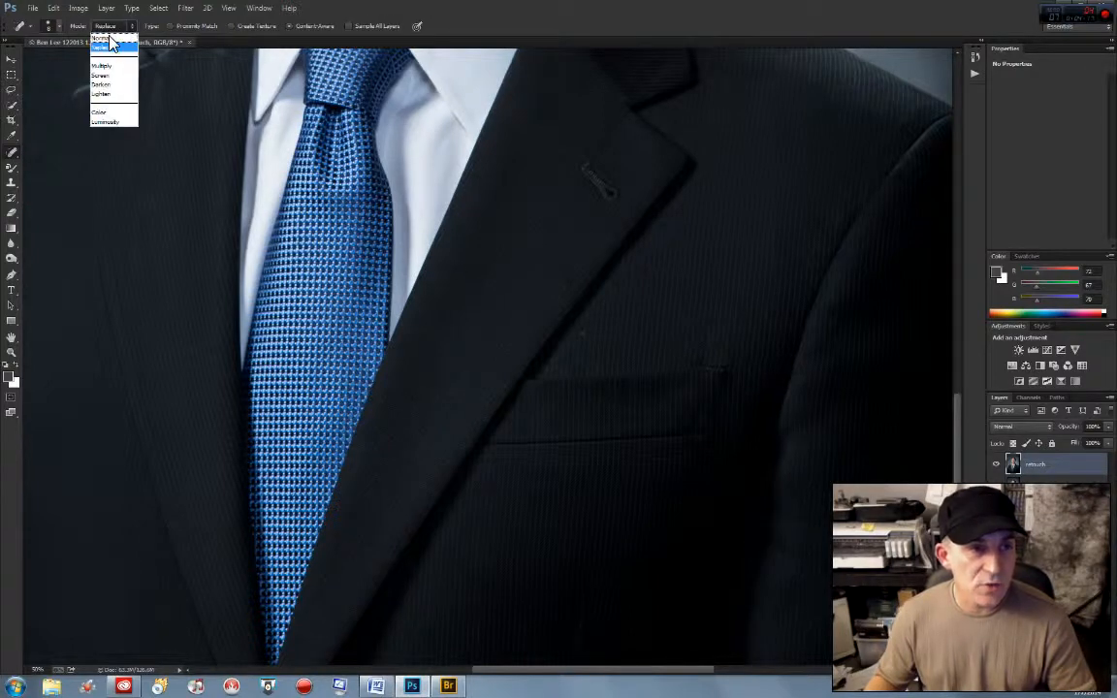
pyautogui.click(97, 37)
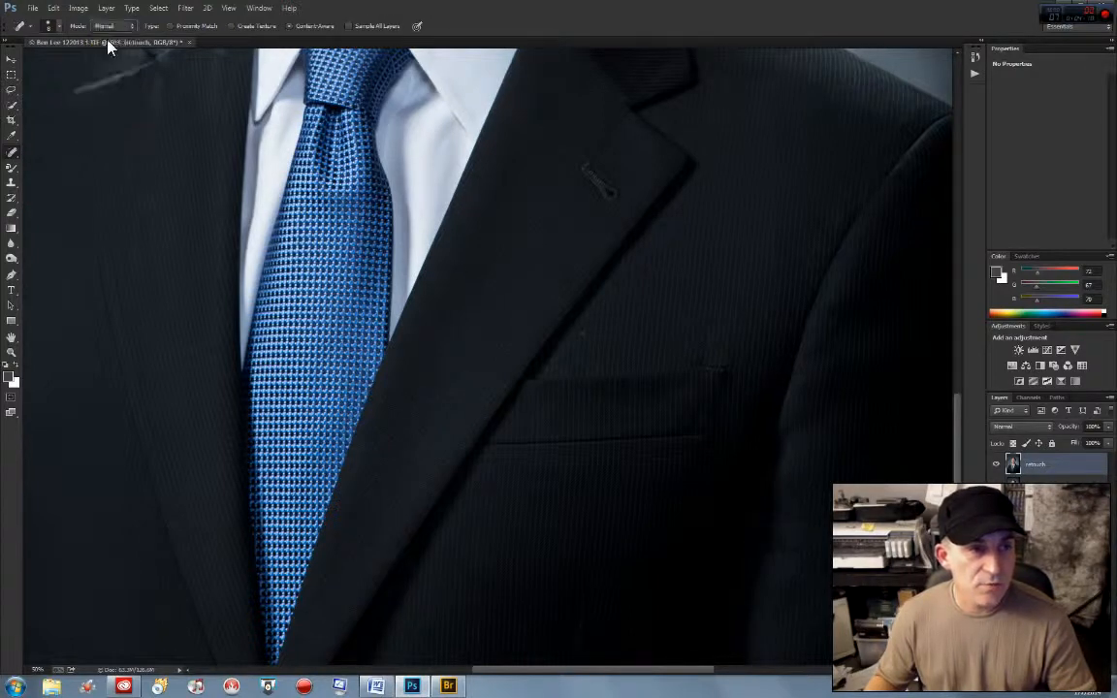
pyautogui.click(55, 26)
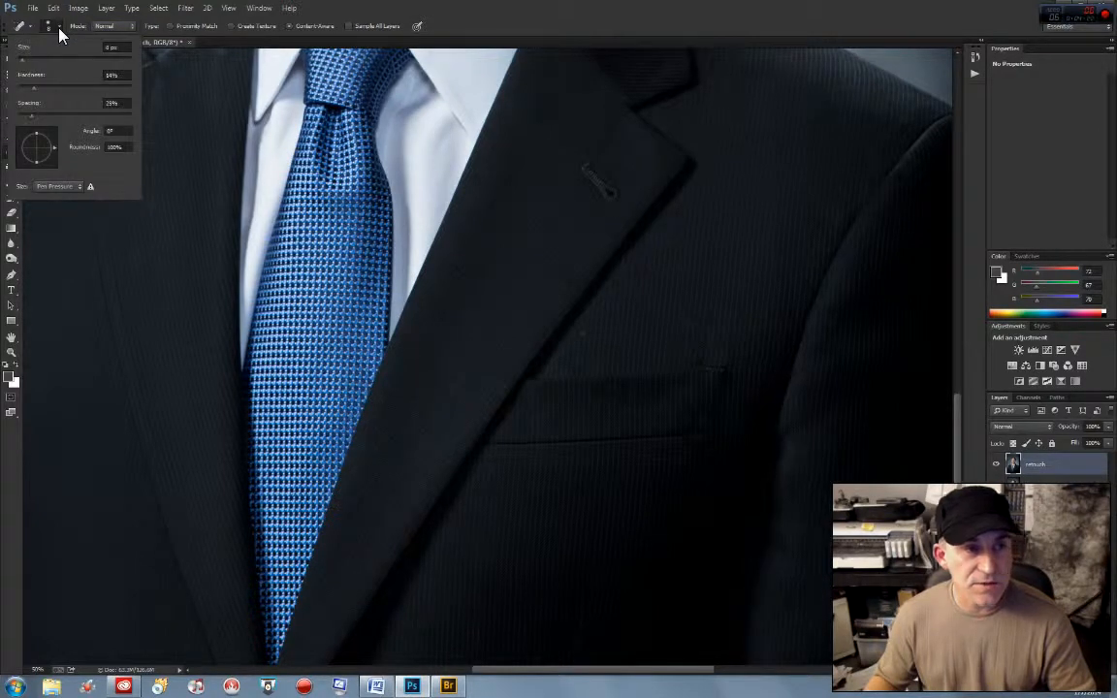
pyautogui.click(390, 7)
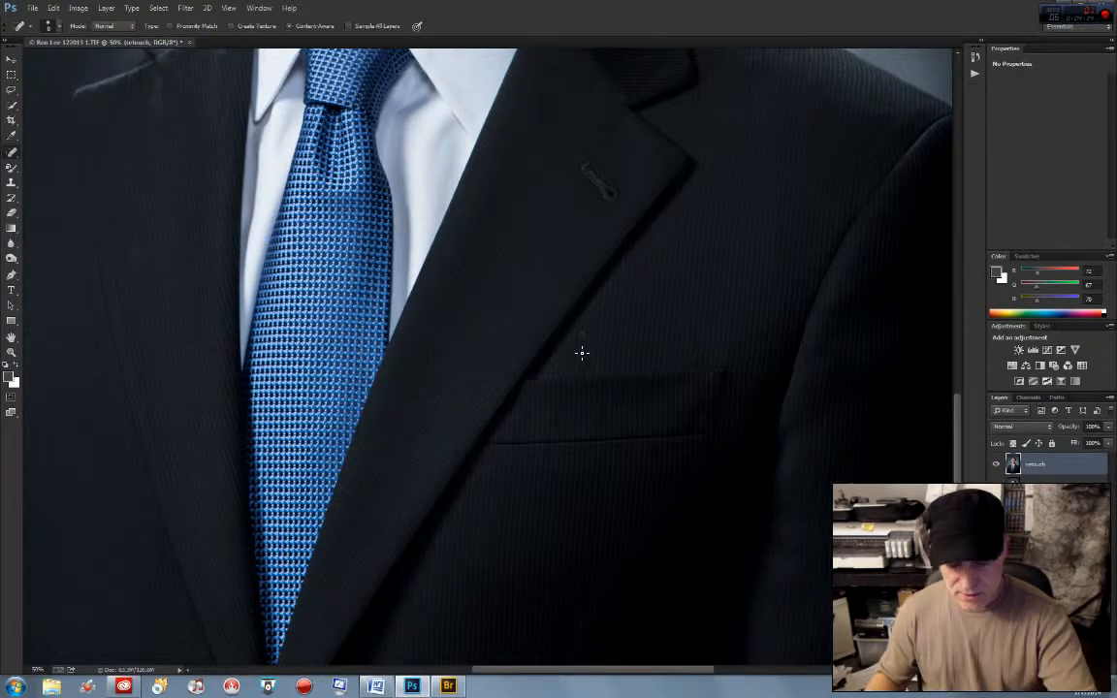
# - Enlarge the Spot Healing Brush and remove the lint specks across both sides of the suit jacket and its lapels
pyautogui.press(']')
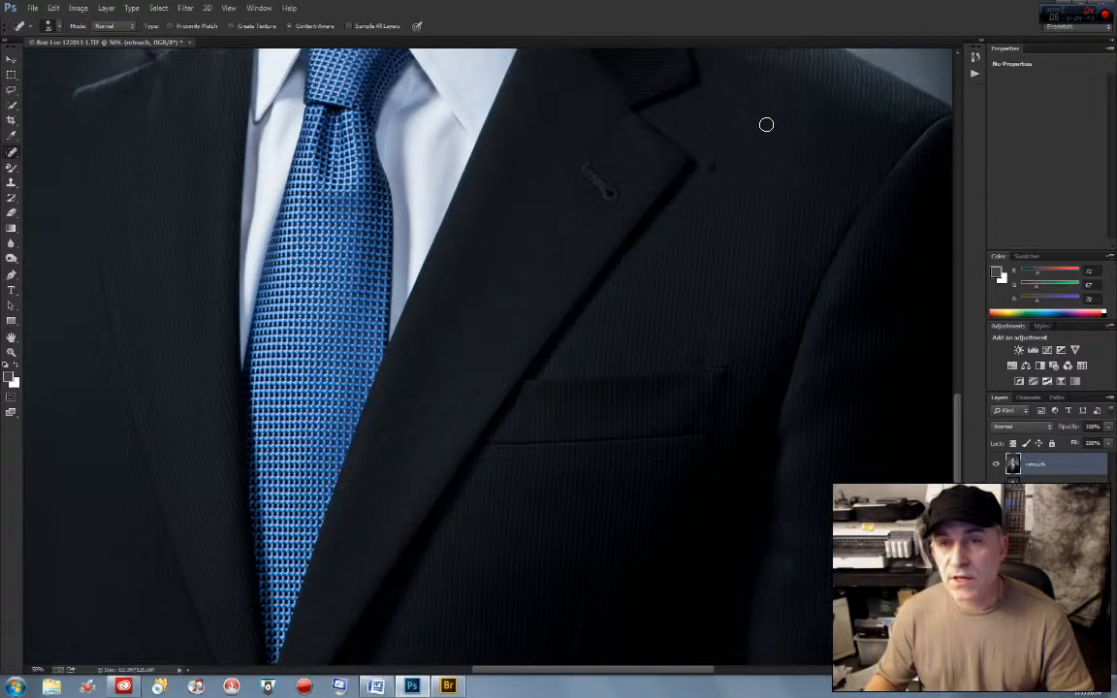
pyautogui.moveTo(743, 349); pyautogui.dragTo(811, 130)
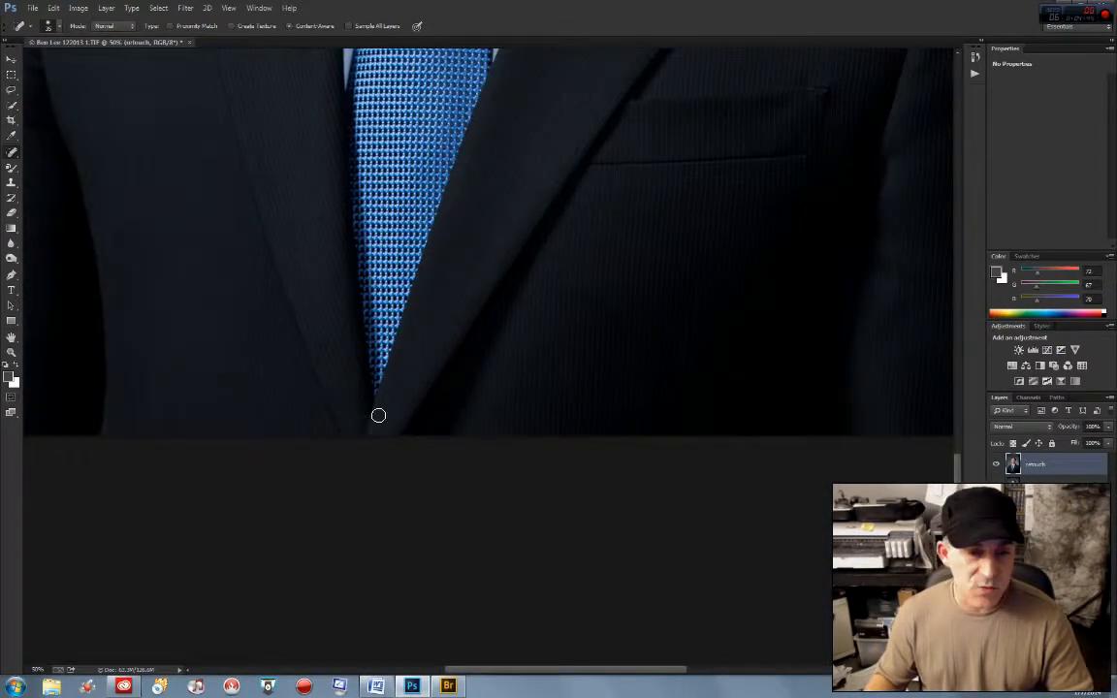
pyautogui.moveTo(128, 266); pyautogui.dragTo(316, 293)
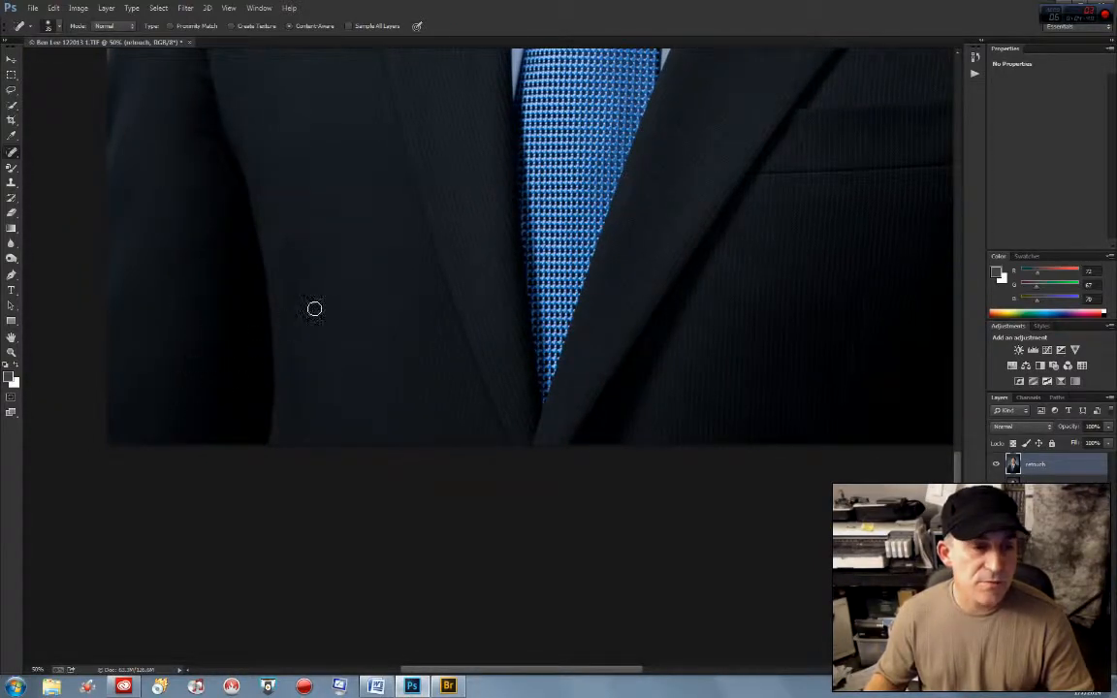
pyautogui.moveTo(330, 283); pyautogui.dragTo(327, 384)
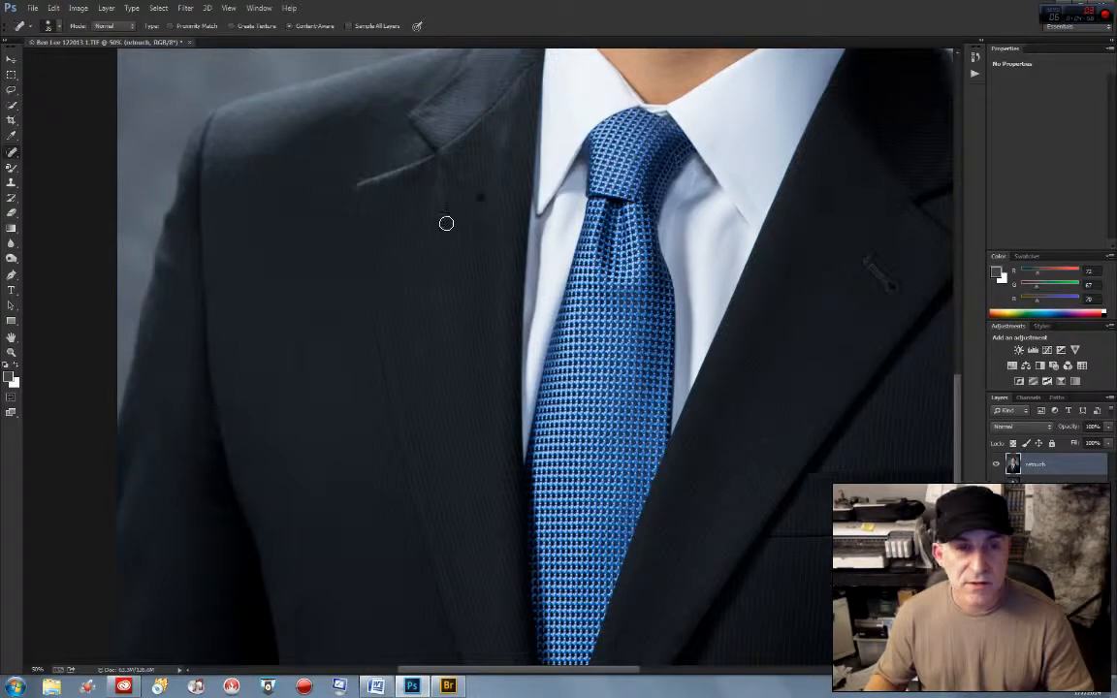
pyautogui.moveTo(447, 223); pyautogui.dragTo(142, 110)
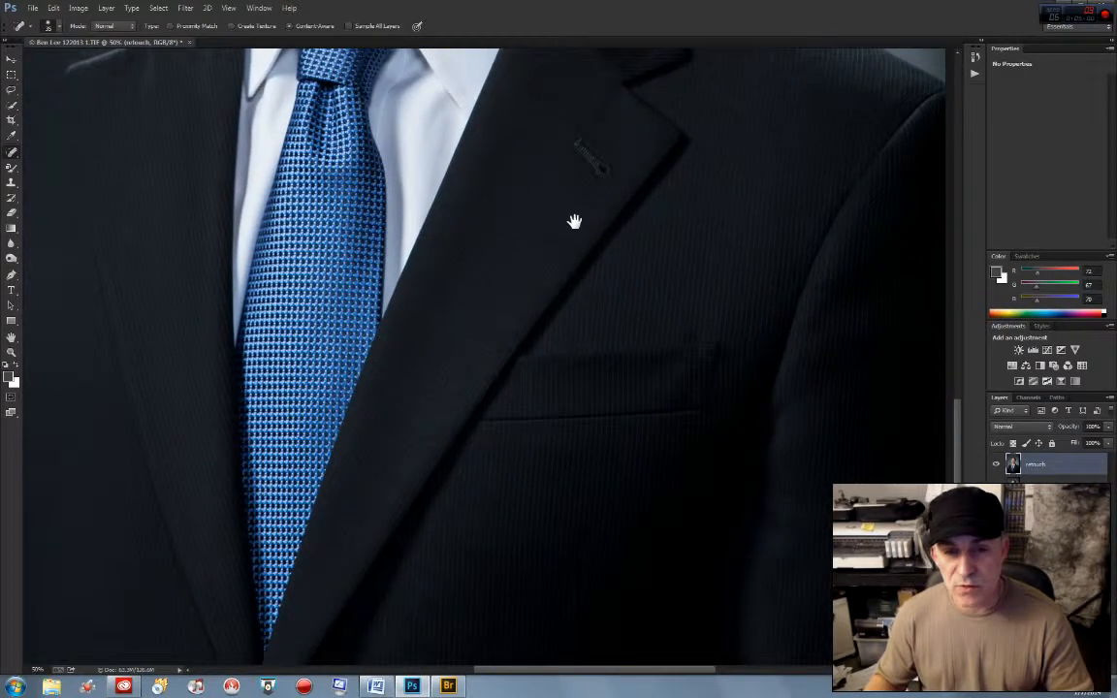
pyautogui.moveTo(576, 214); pyautogui.dragTo(549, 399)
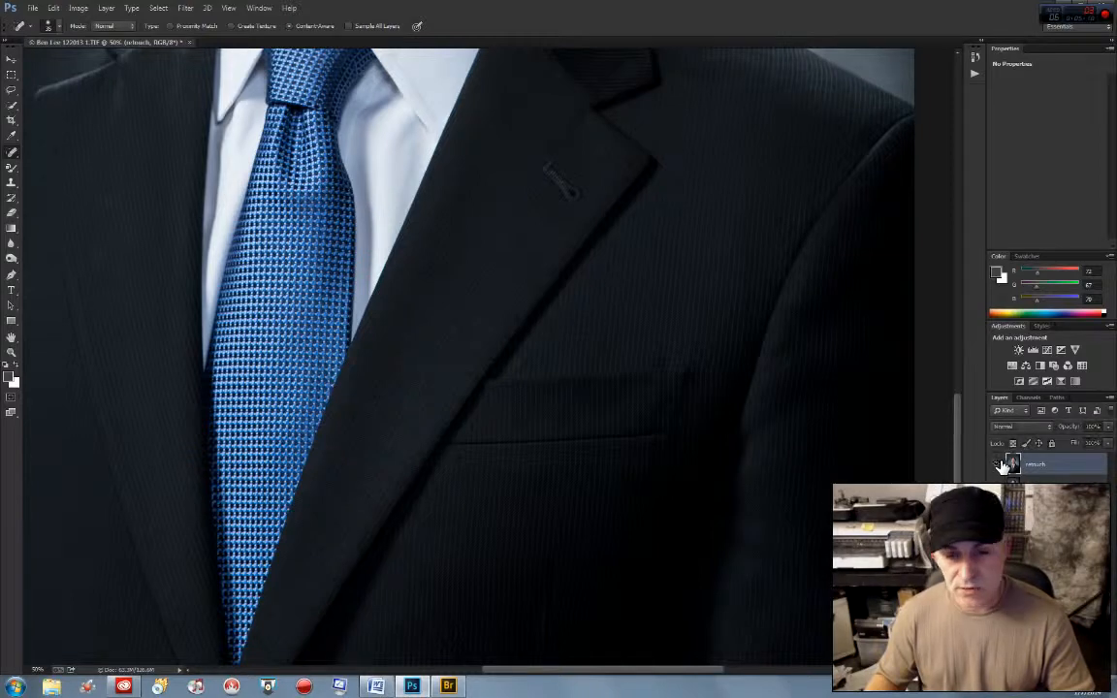
# - Clean the neck edge above the collar using the Healing Brush in Replace mode, comparing against the original by toggling the retouch layer
pyautogui.press('space')
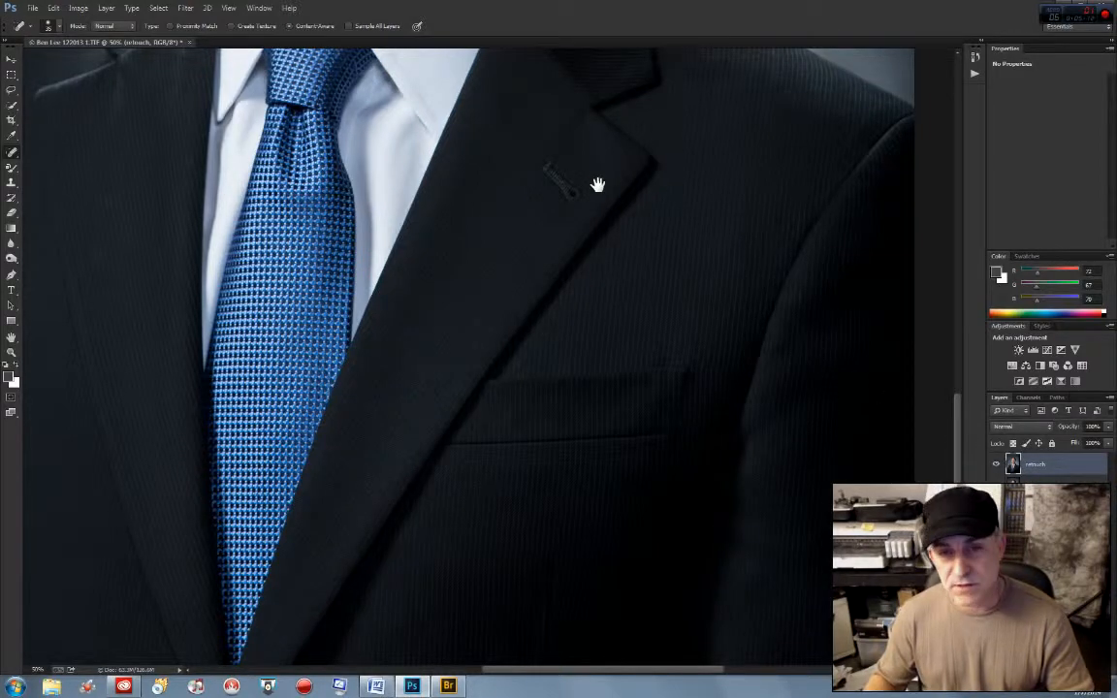
pyautogui.moveTo(598, 185); pyautogui.dragTo(629, 510)
pyautogui.moveTo(590, 354); pyautogui.dragTo(648, 625)
pyautogui.moveTo(461, 300)
pyautogui.mouseDown()
pyautogui.moveTo(528, 449)
pyautogui.moveTo(470, 300)
pyautogui.mouseUp()
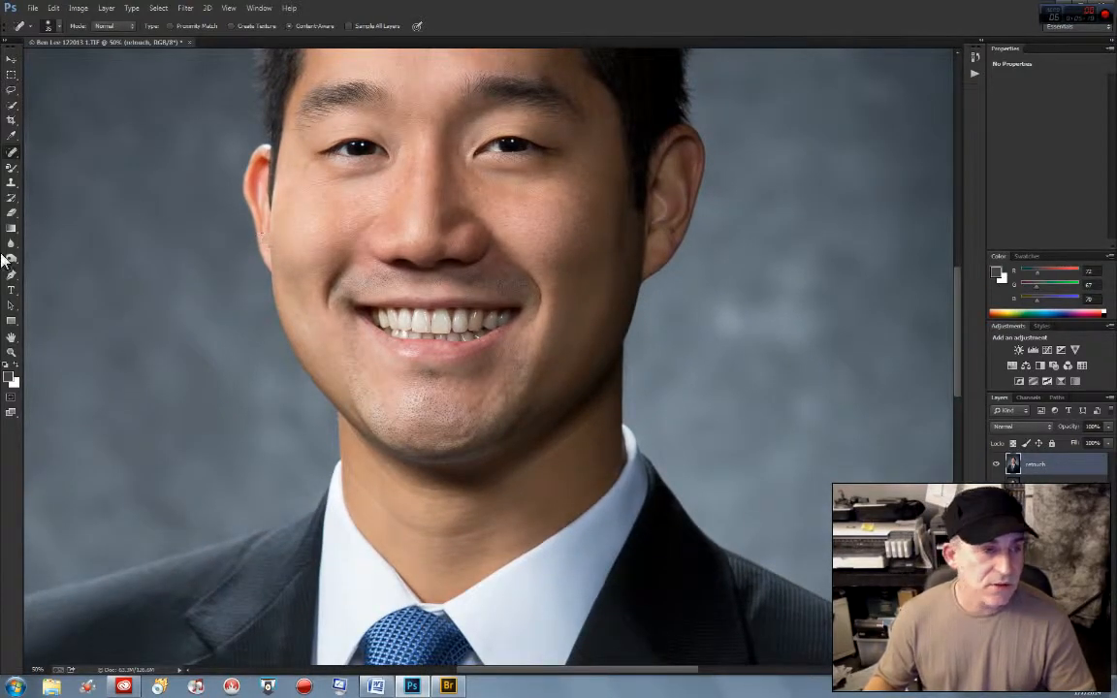
pyautogui.click(12, 158)
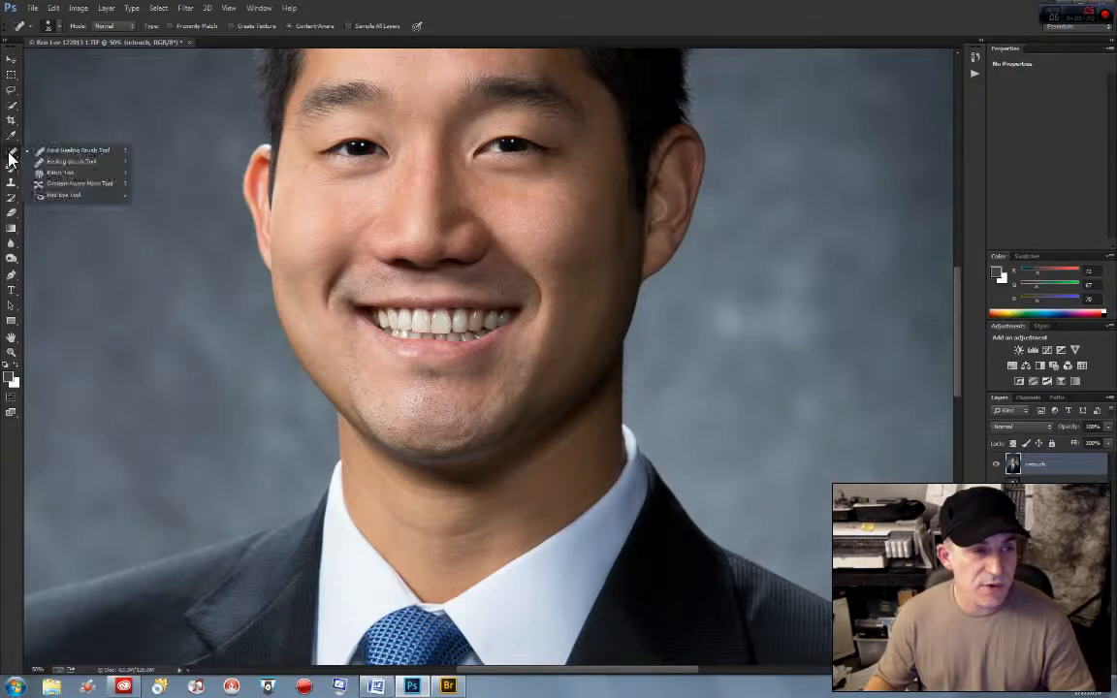
pyautogui.click(65, 162)
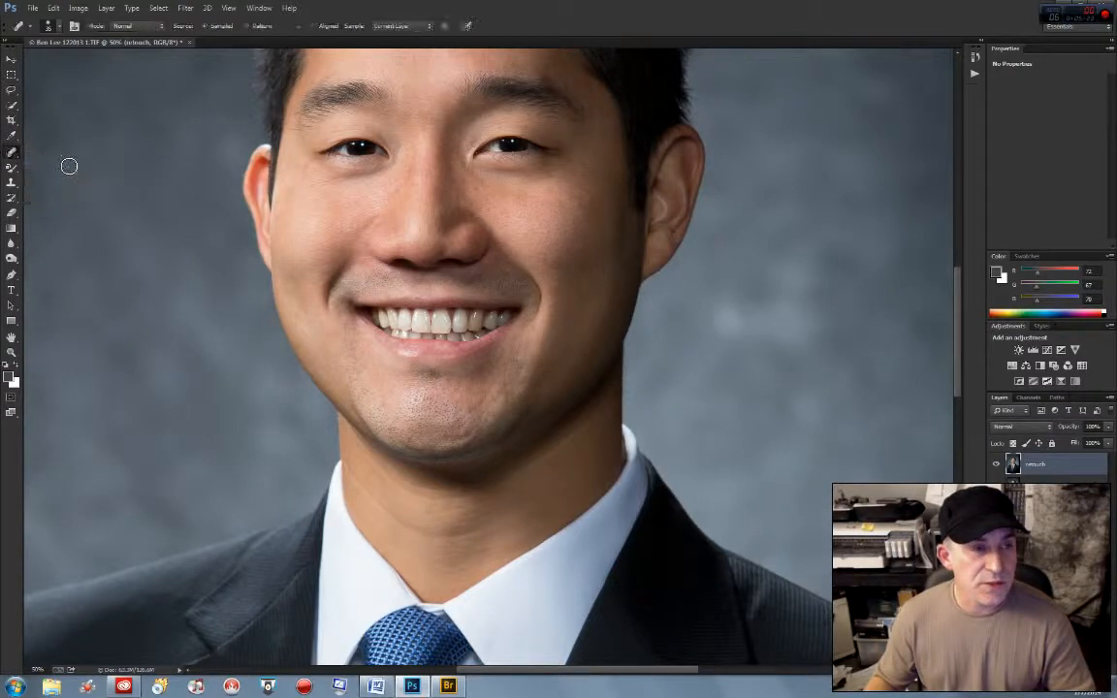
pyautogui.click(132, 26)
pyautogui.click(122, 47)
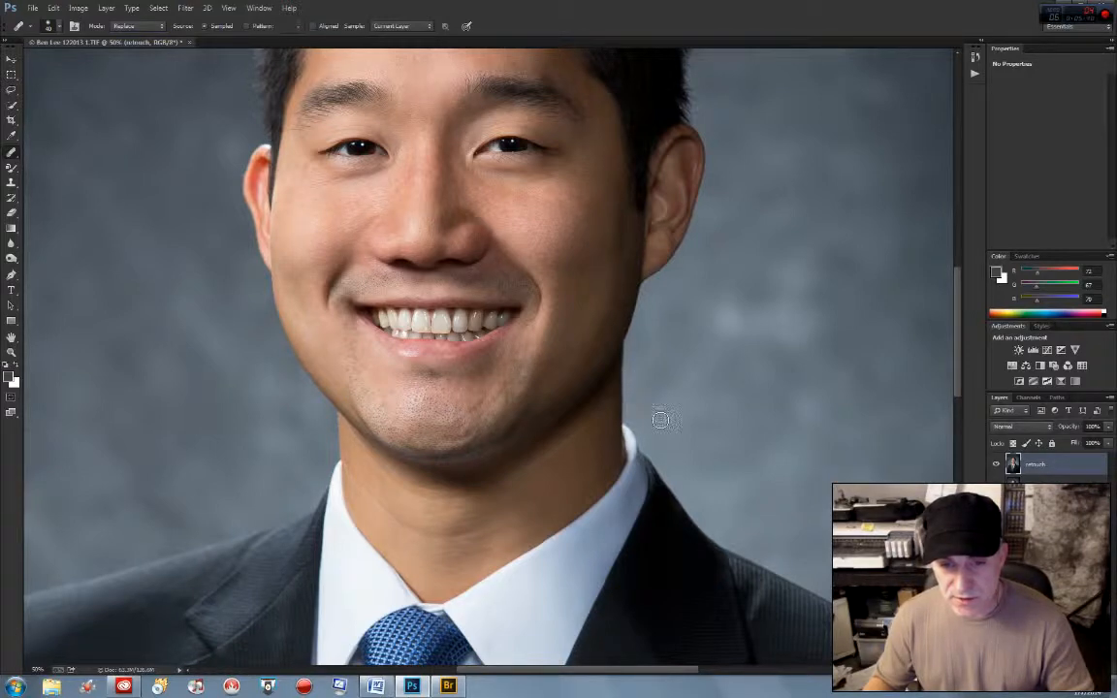
pyautogui.click(996, 464)
pyautogui.click(996, 464)
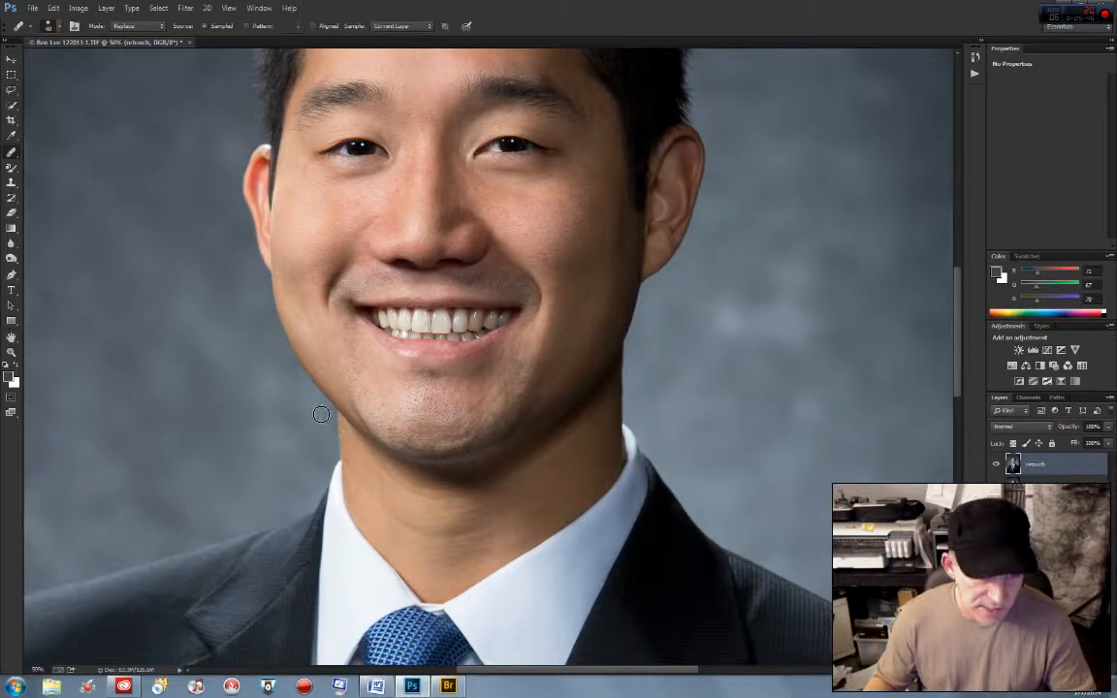
# - Reduce the Healing Brush to 20 px and clean the jaw edge where it meets the neck, comparing it with the original
pyautogui.press('z')
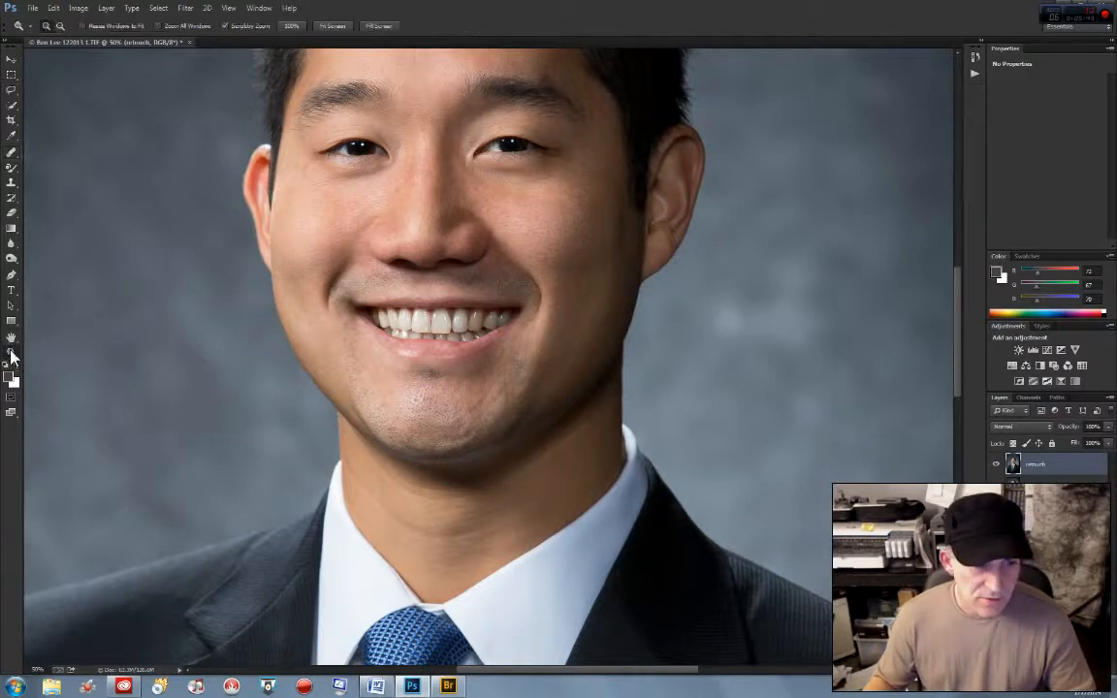
pyautogui.click(330, 419)
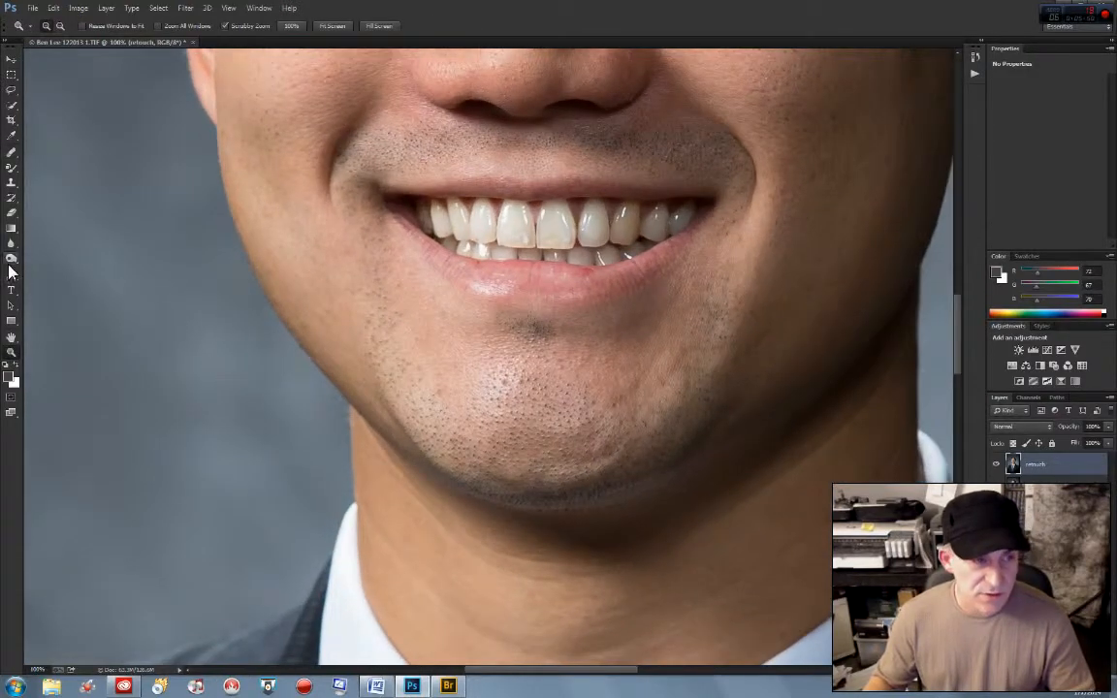
pyautogui.click(10, 153)
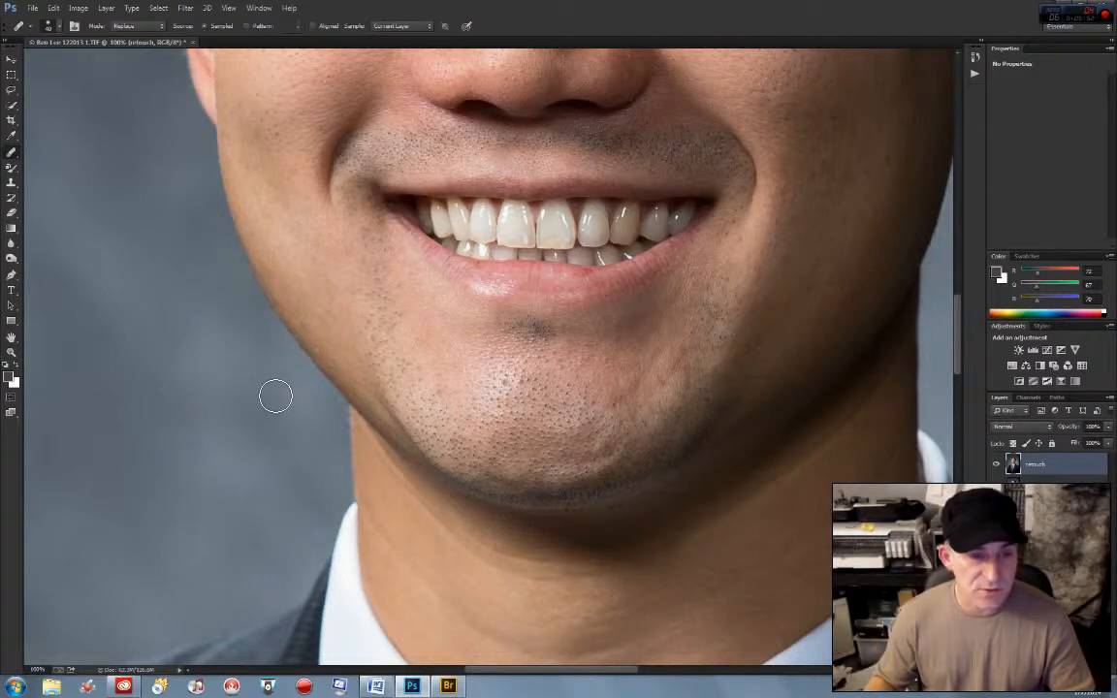
pyautogui.press('[')
pyautogui.press('[')
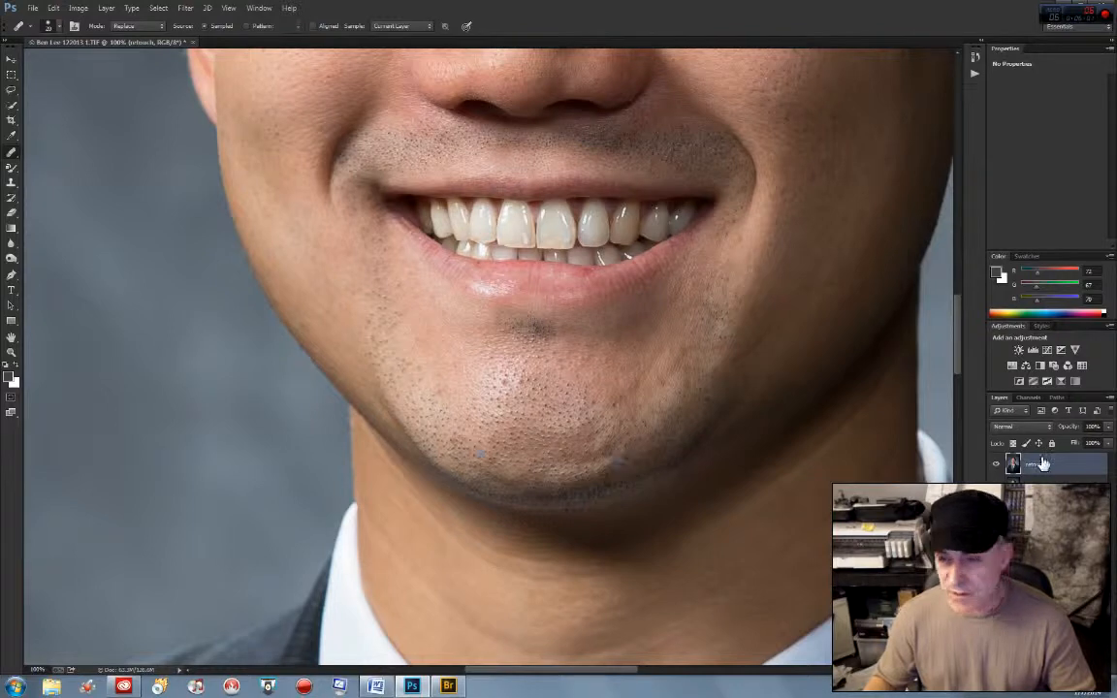
pyautogui.click(997, 466)
pyautogui.click(997, 467)
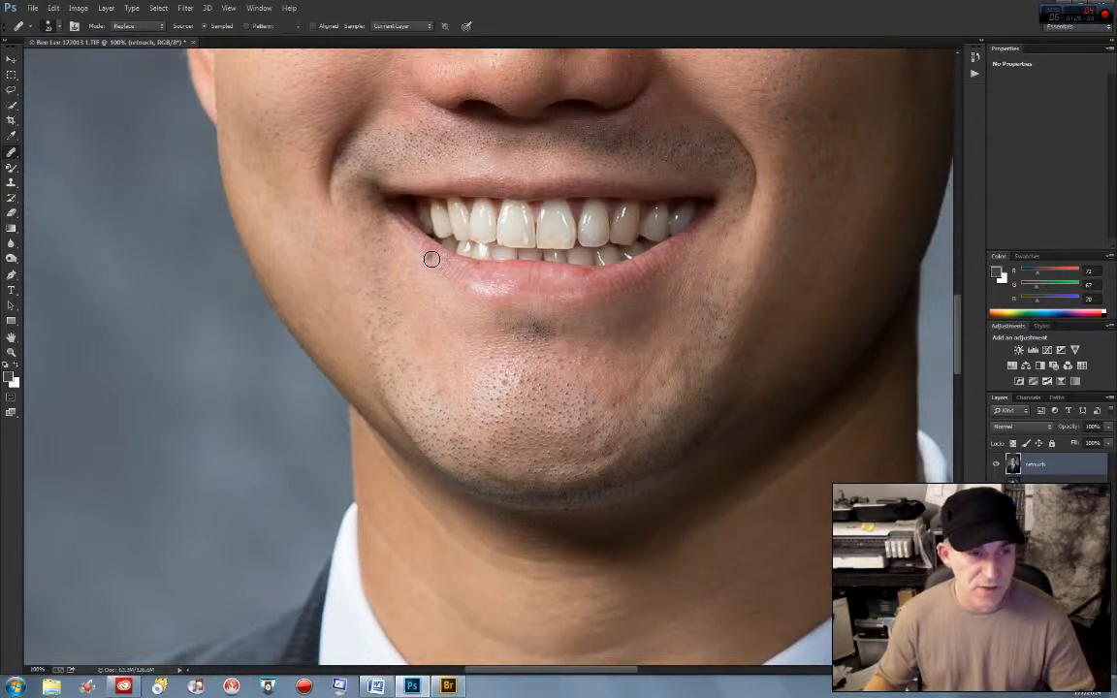
# - Clean the outer edge of the brightly lit ear against the backdrop and compare it with the original layer
pyautogui.moveTo(220, 199); pyautogui.dragTo(514, 563)
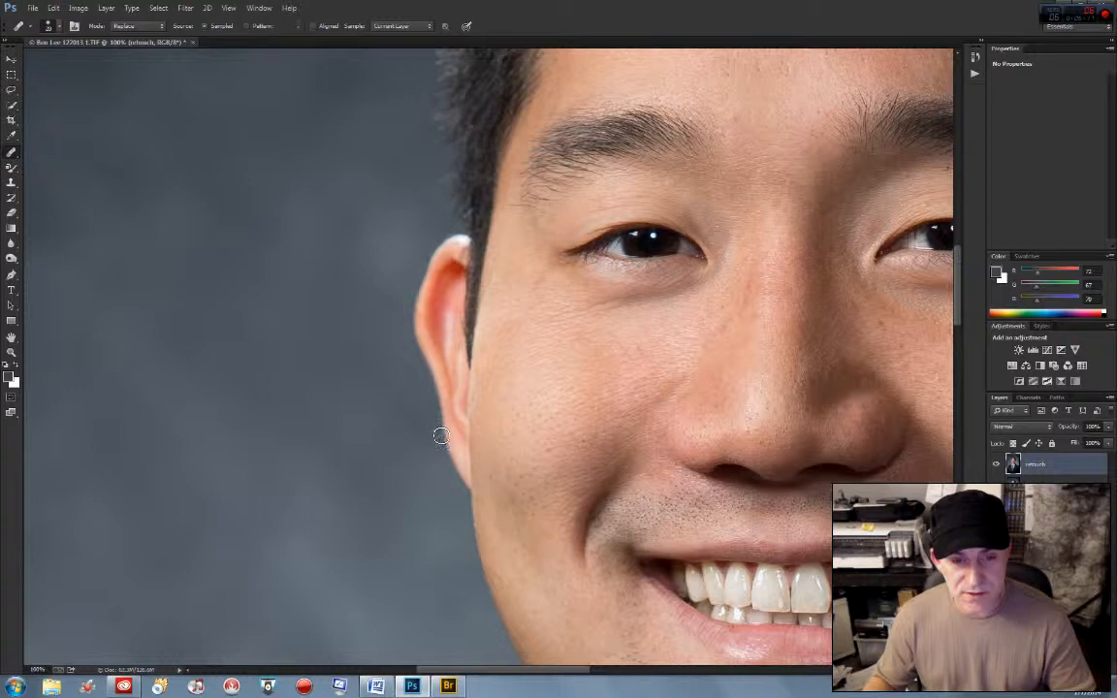
pyautogui.click(997, 466)
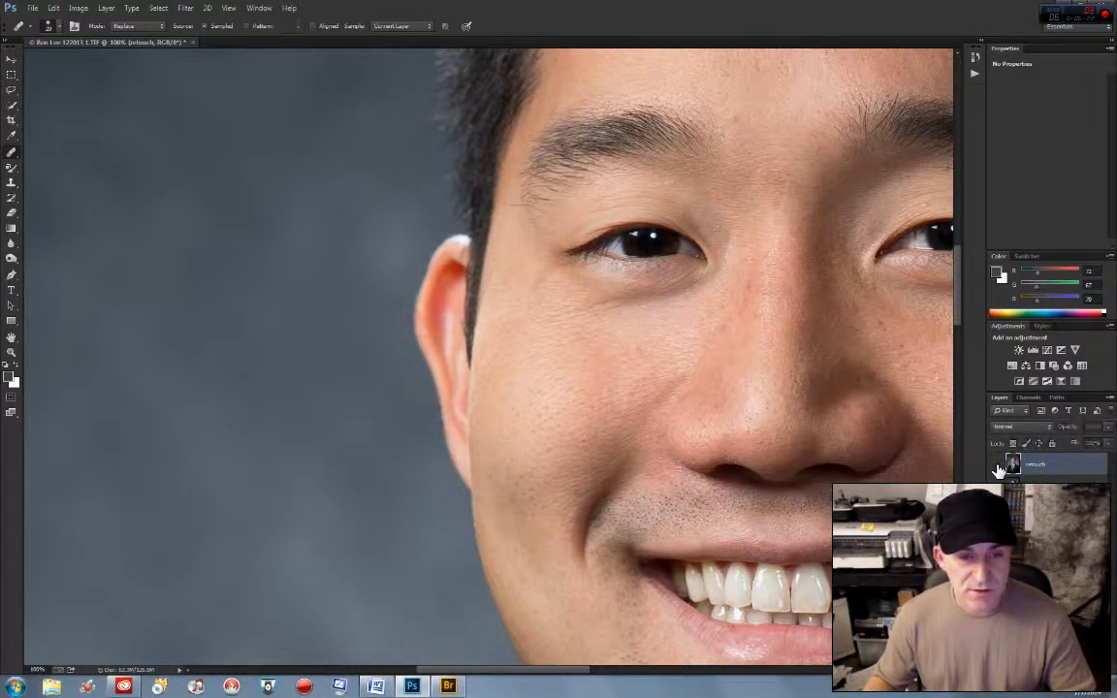
pyautogui.click(997, 465)
# - Try the Healing Brush in Normal mode on the shadowed side of the face near the ear
pyautogui.moveTo(830, 405); pyautogui.dragTo(376, 345)
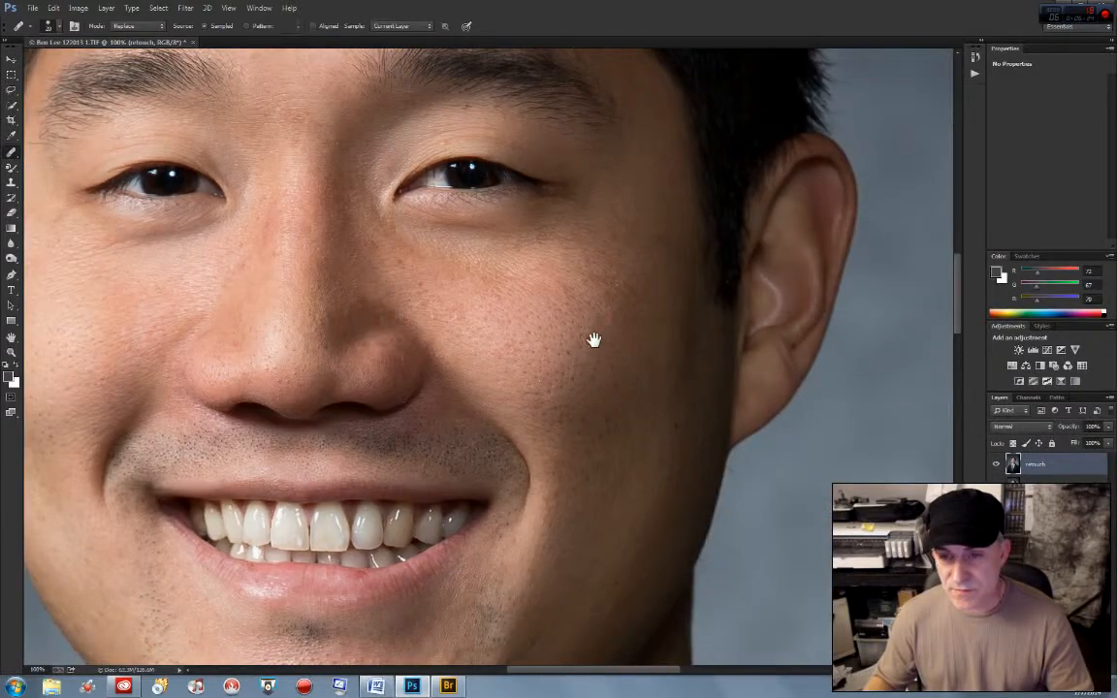
pyautogui.moveTo(593, 339); pyautogui.dragTo(501, 385)
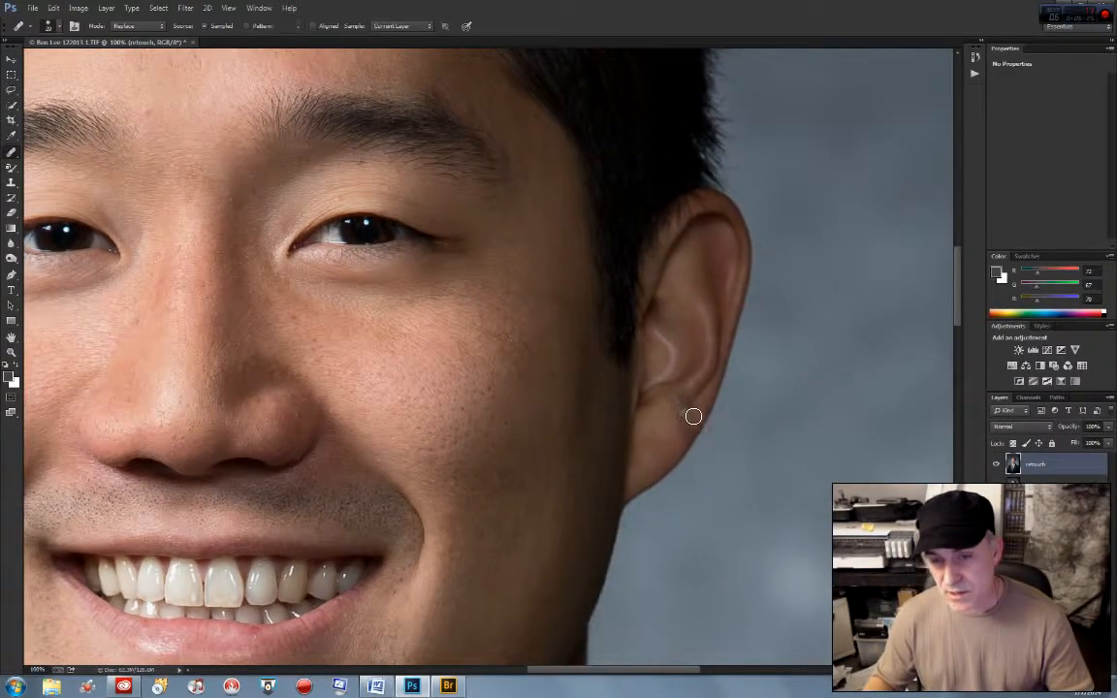
pyautogui.click(114, 26)
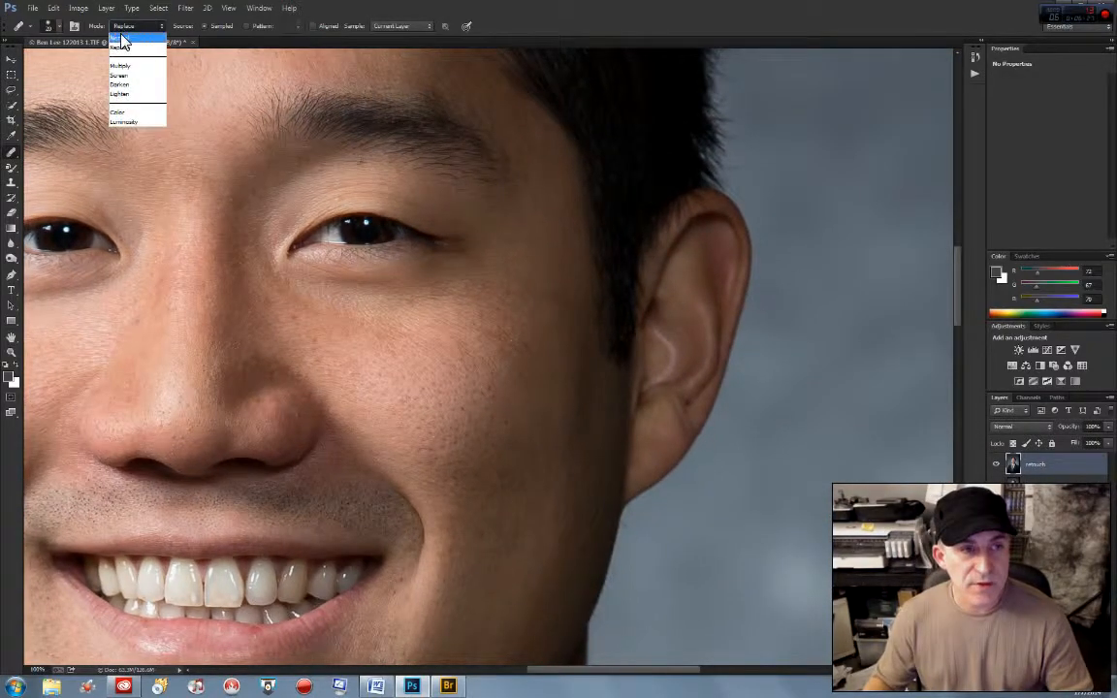
pyautogui.click(120, 38)
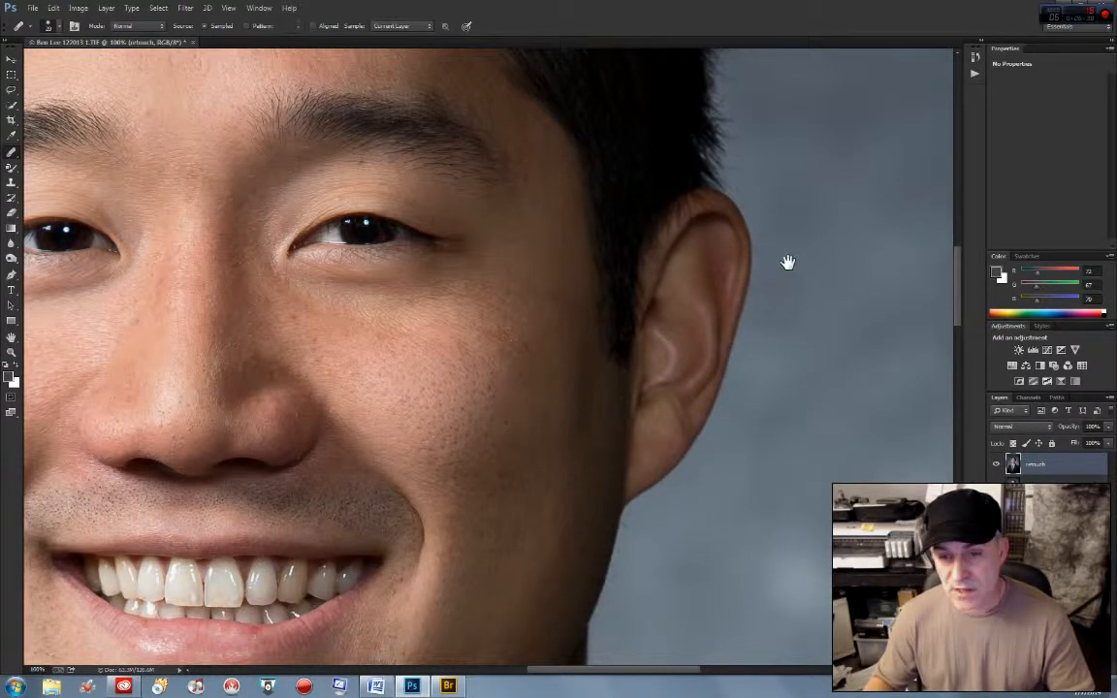
# - Clean the shadowed jaw edge below the ear using the Healing Brush in Replace mode with a slightly larger brush
pyautogui.click(130, 26)
pyautogui.click(125, 47)
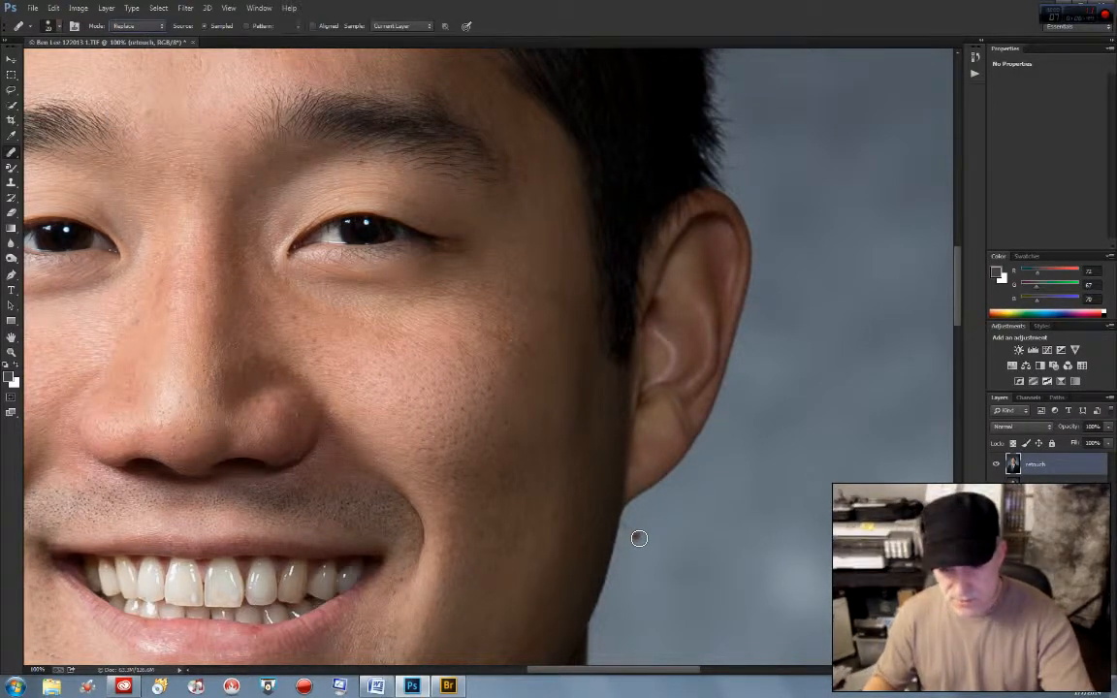
pyautogui.press(']')
pyautogui.press(']')
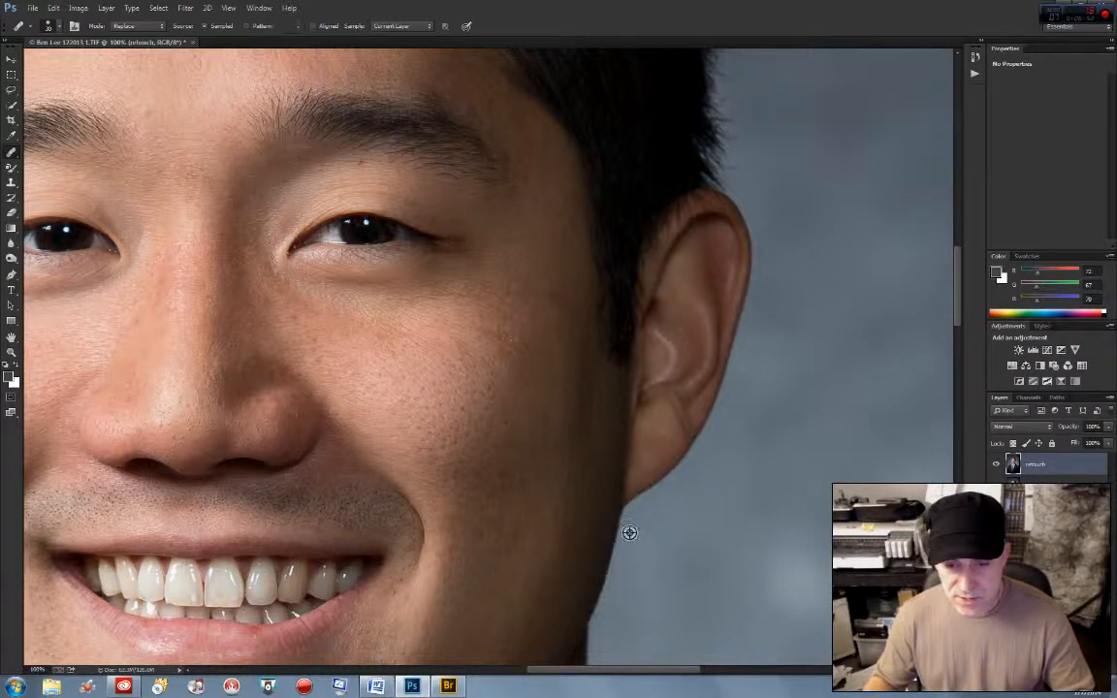
pyautogui.moveTo(643, 616); pyautogui.dragTo(646, 515)
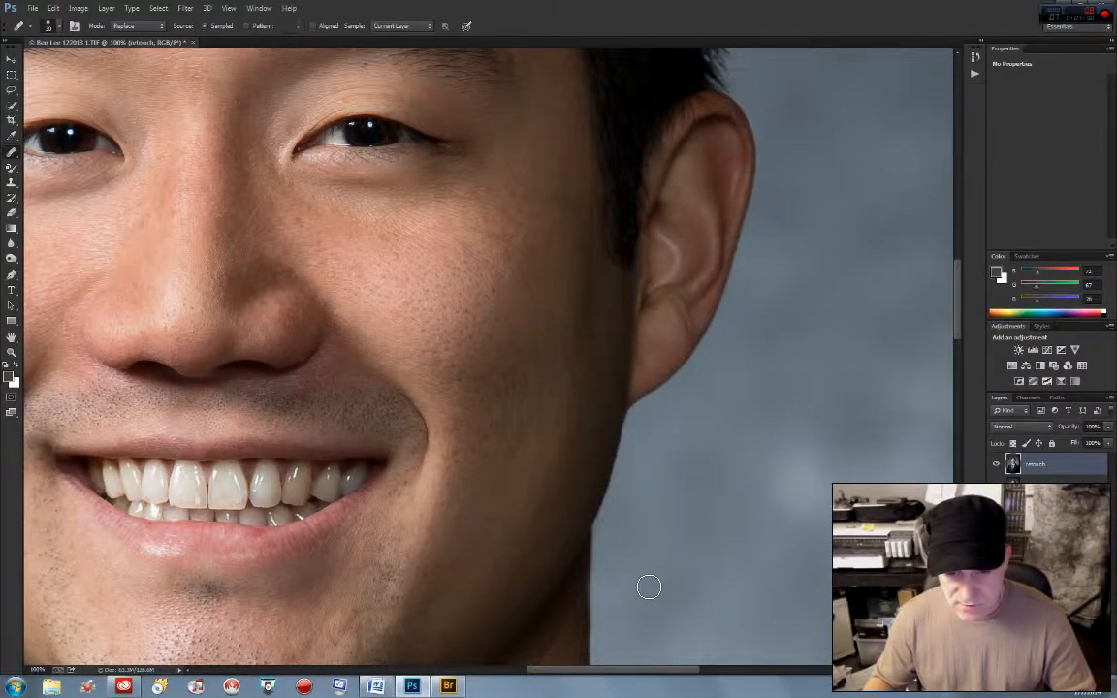
# - View the whole portrait and compare the retouched face with the original by toggling the retouch layer's visibility
pyautogui.moveTo(723, 429); pyautogui.dragTo(827, 683)
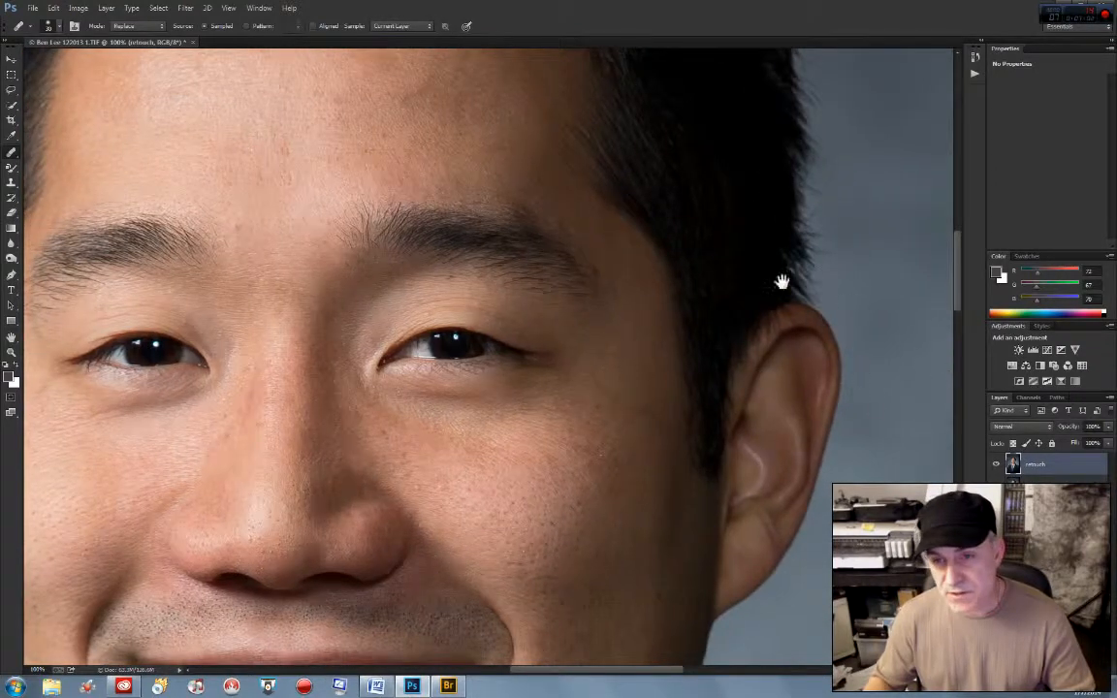
pyautogui.click(9, 352)
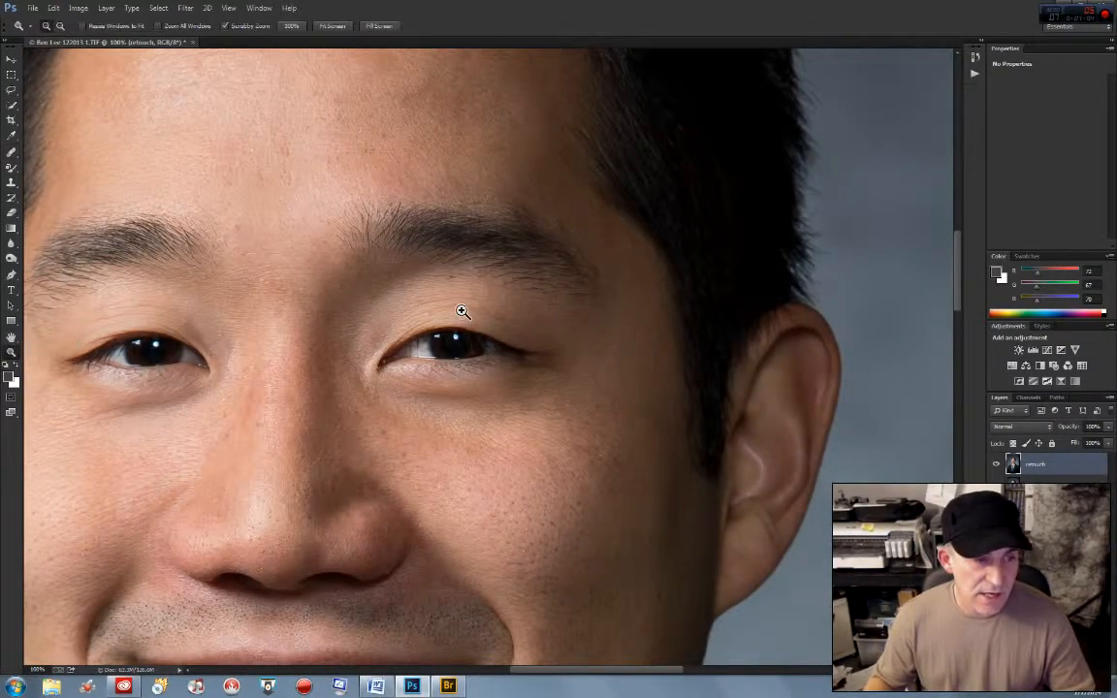
pyautogui.rightClick(405, 278)
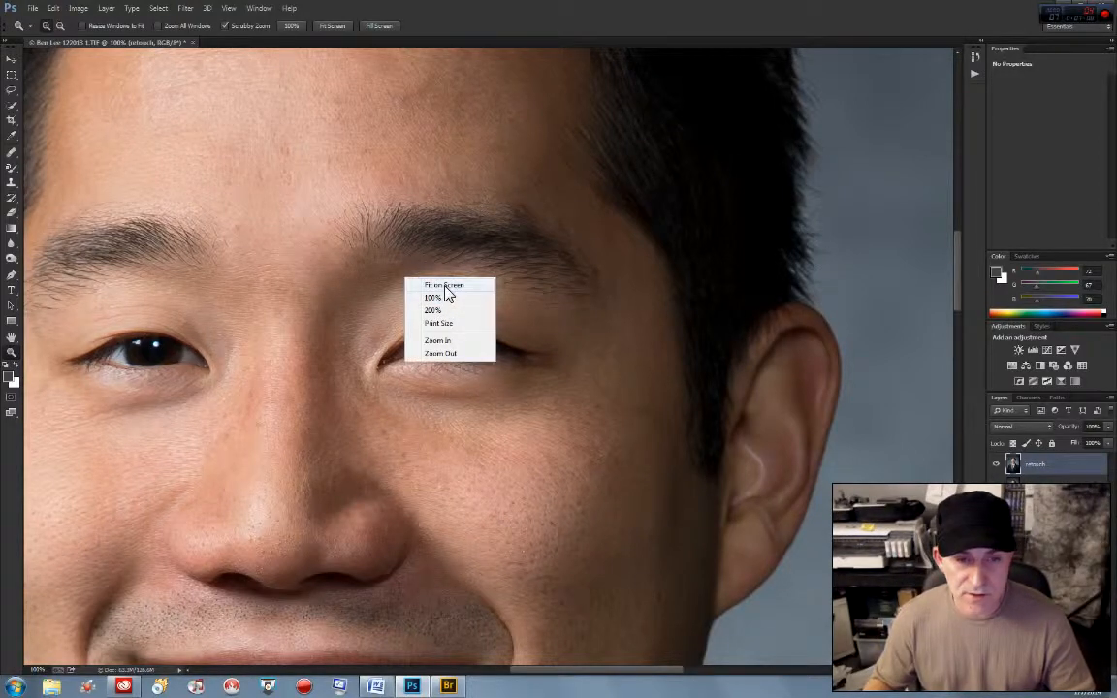
pyautogui.click(442, 285)
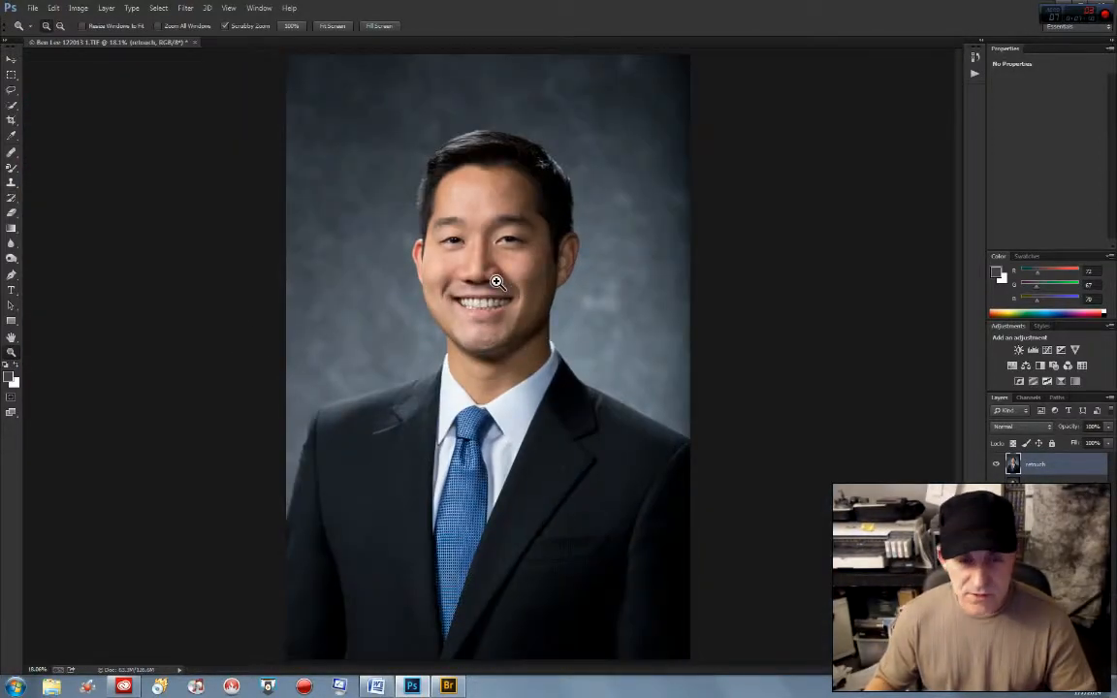
pyautogui.click(498, 287)
pyautogui.click(491, 282)
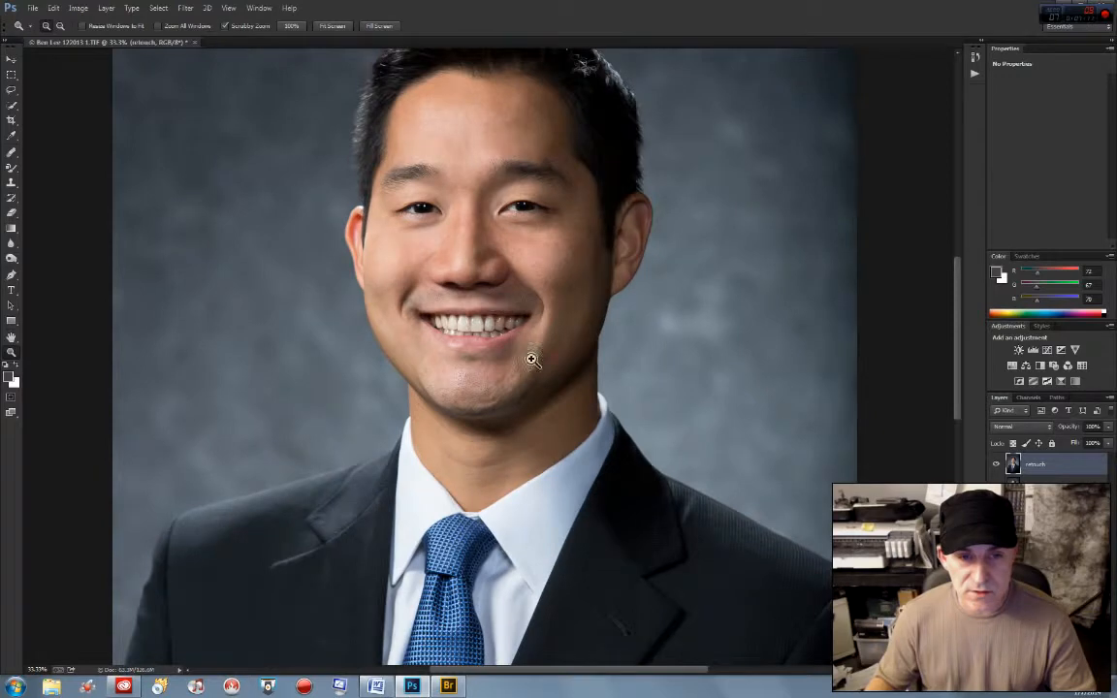
pyautogui.click(997, 465)
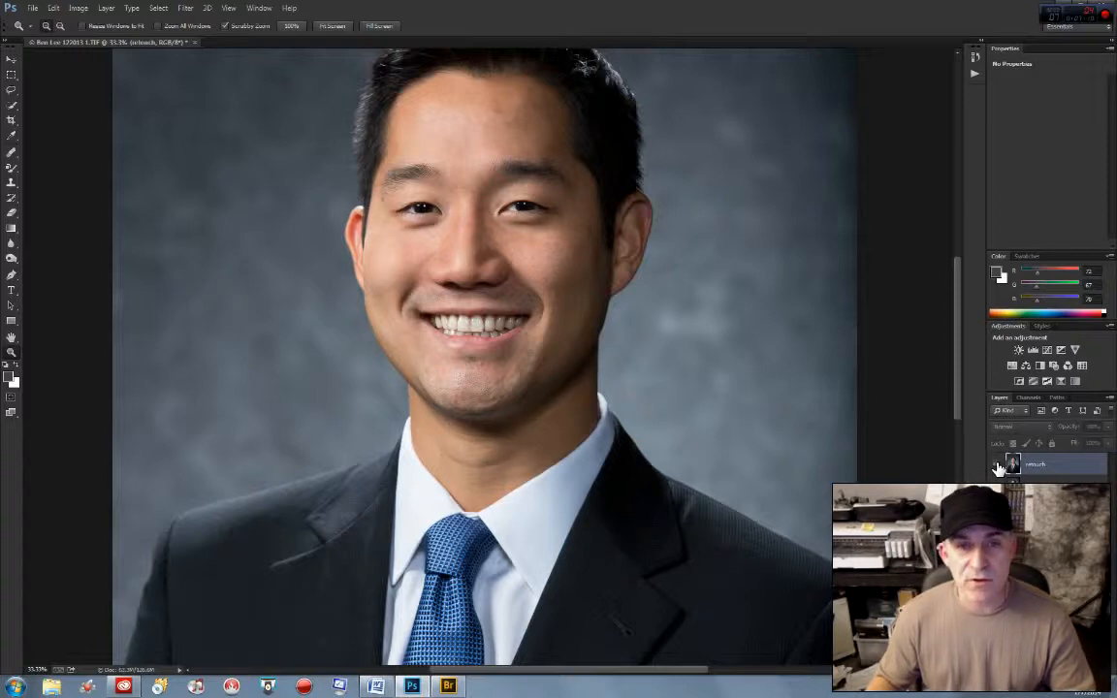
pyautogui.click(998, 467)
pyautogui.click(997, 467)
pyautogui.click(998, 467)
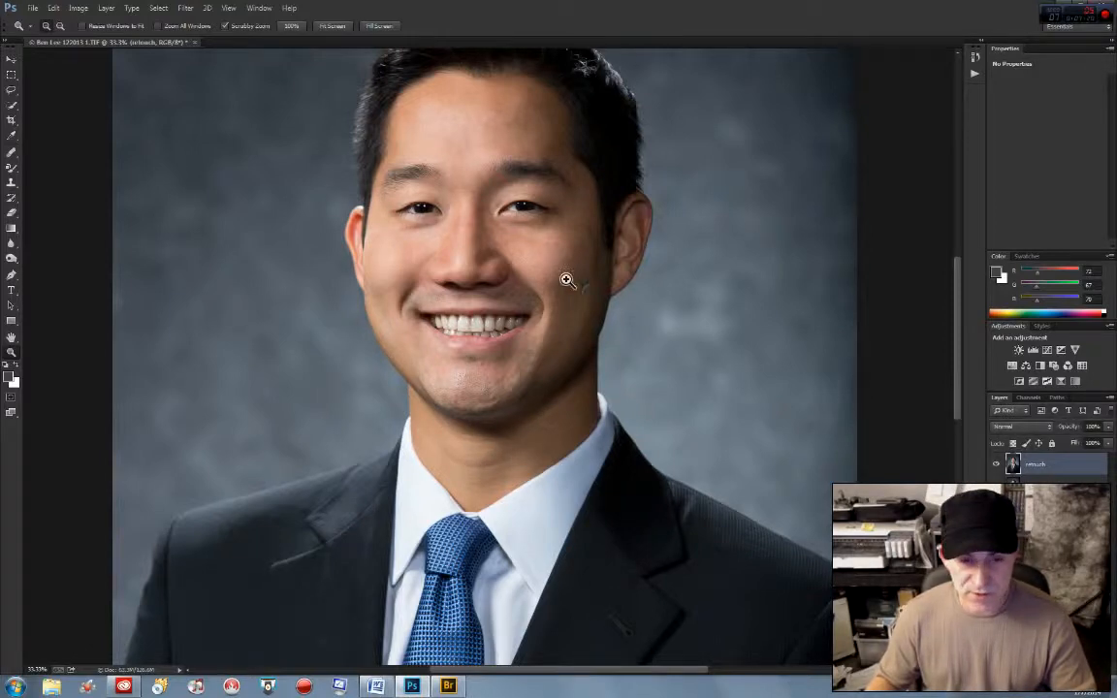
# - Set the Healing Brush to Normal mode and work on the outer hair edge above the temple on the lit side
pyautogui.moveTo(474, 287); pyautogui.dragTo(475, 516)
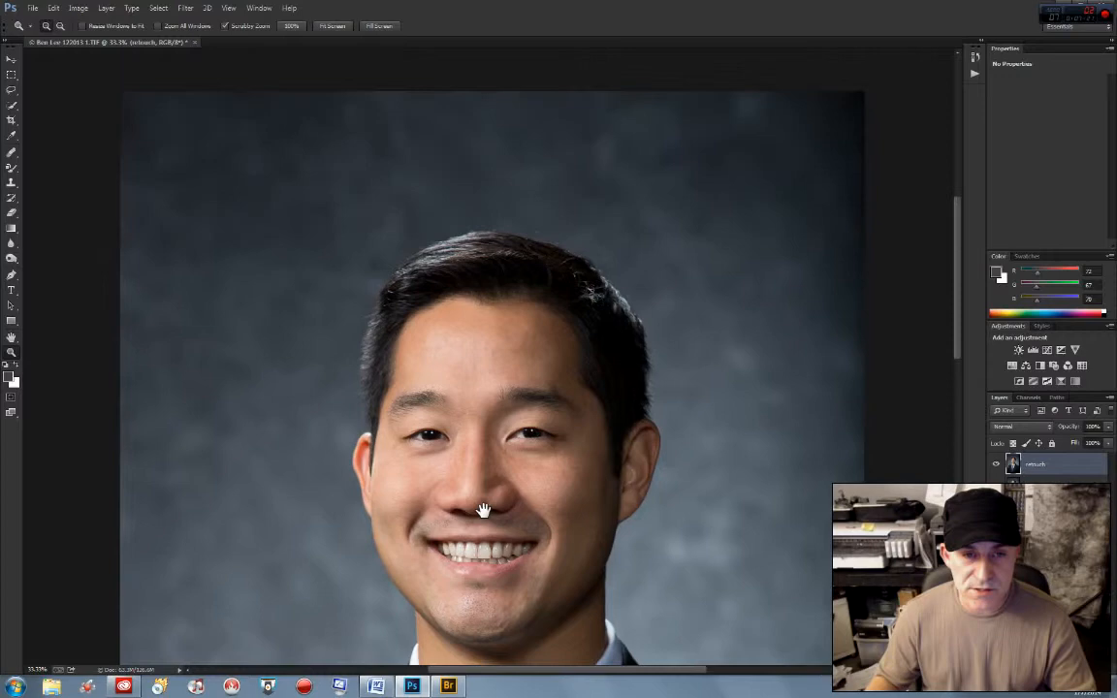
pyautogui.click(489, 367)
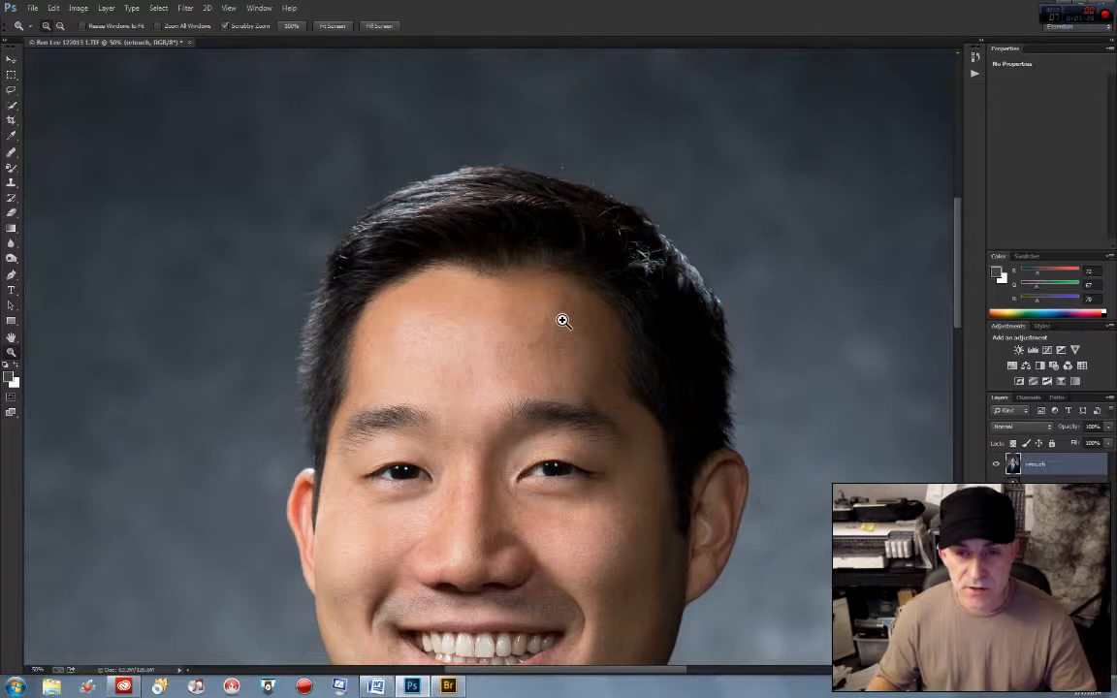
pyautogui.click(12, 155)
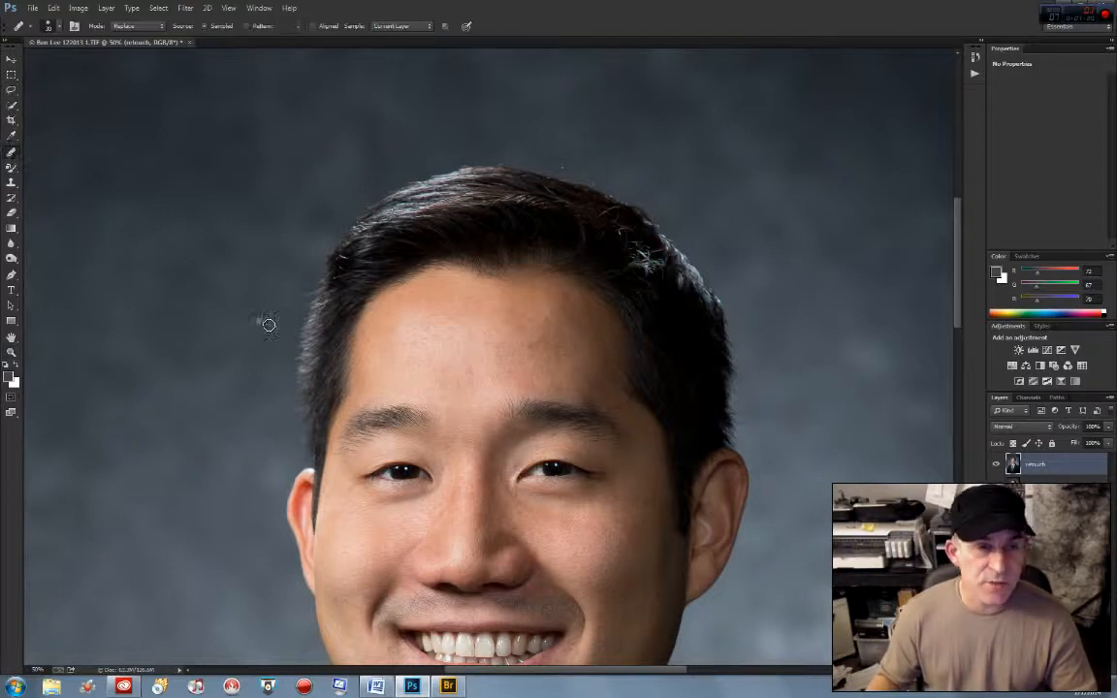
pyautogui.click(11, 158)
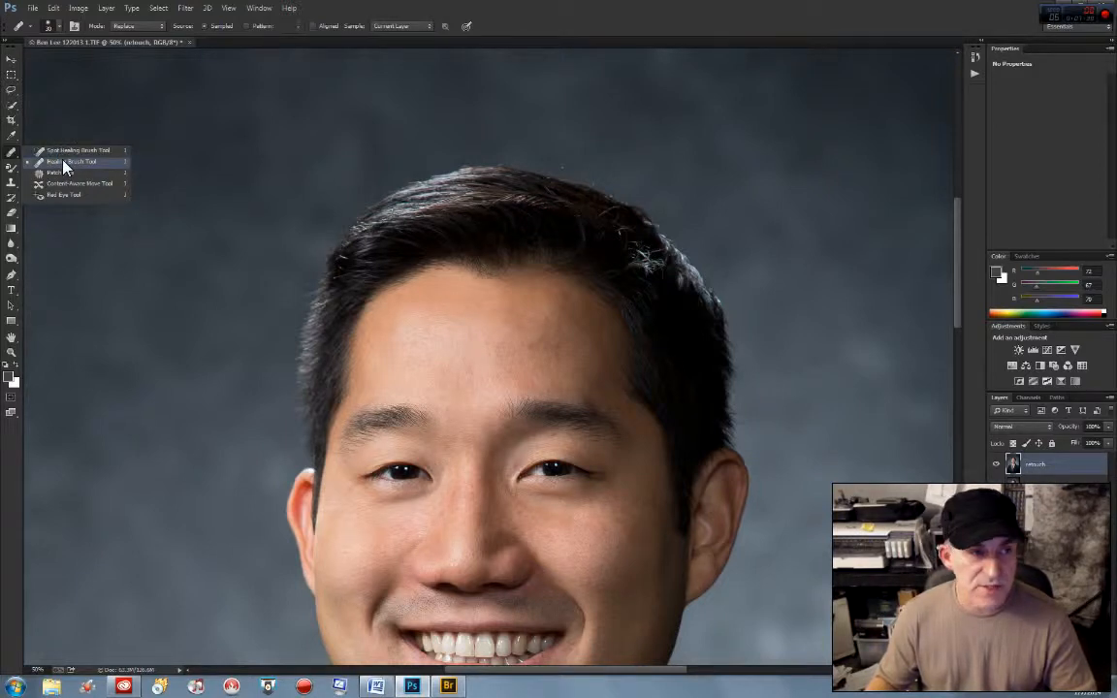
pyautogui.click(63, 163)
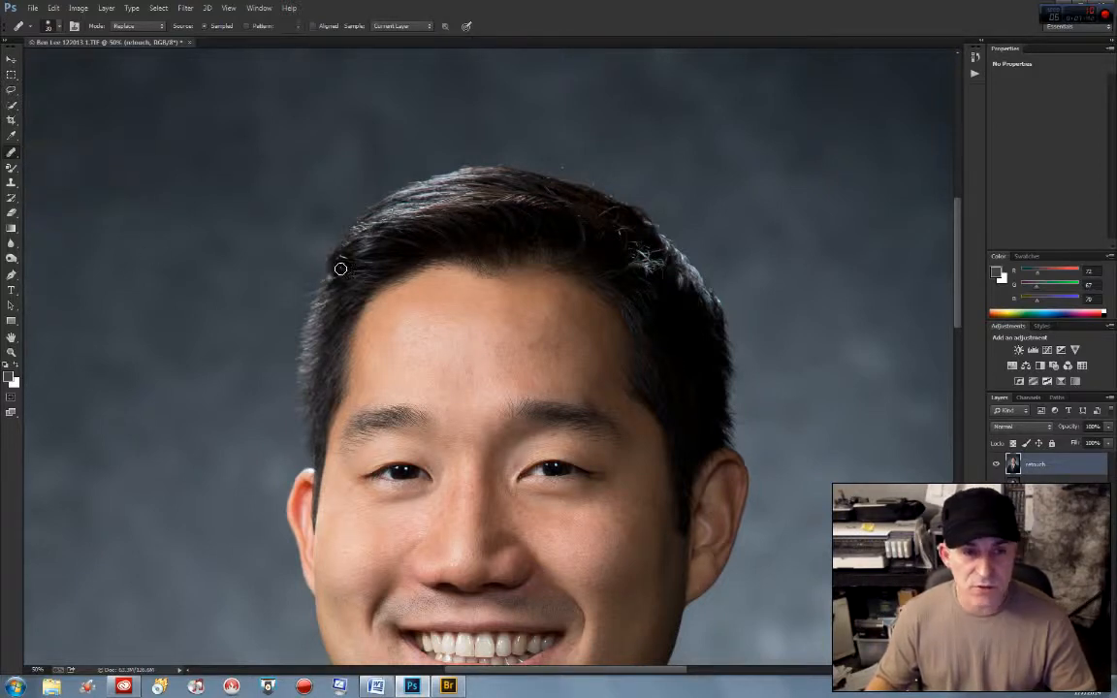
pyautogui.click(132, 27)
pyautogui.click(124, 39)
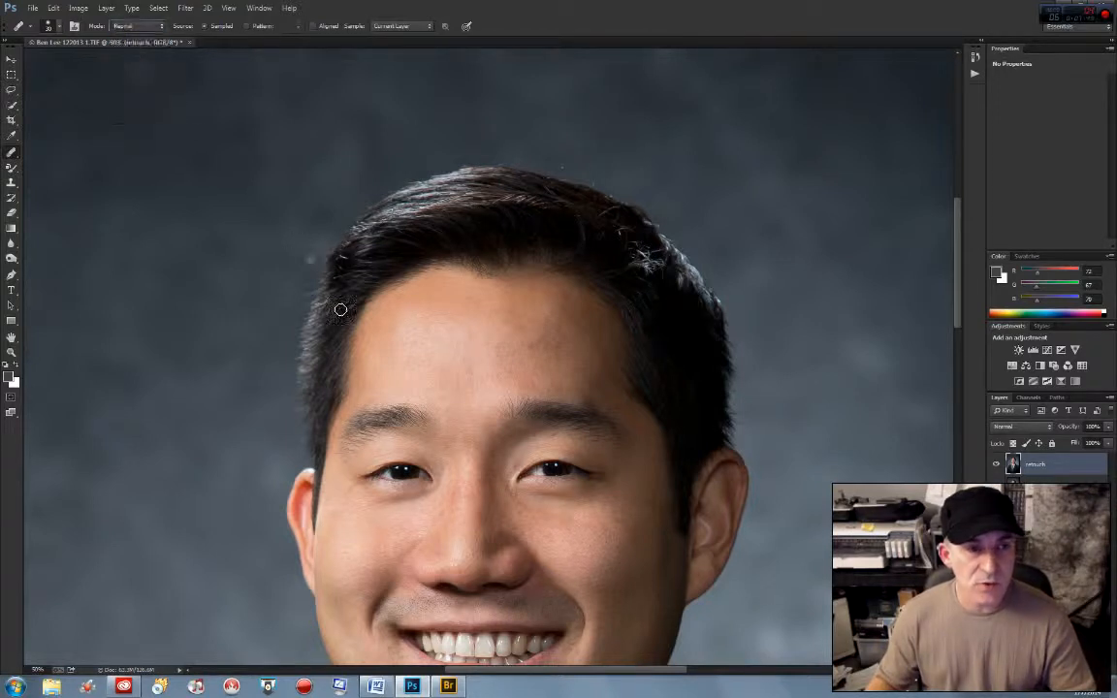
pyautogui.click(331, 250)
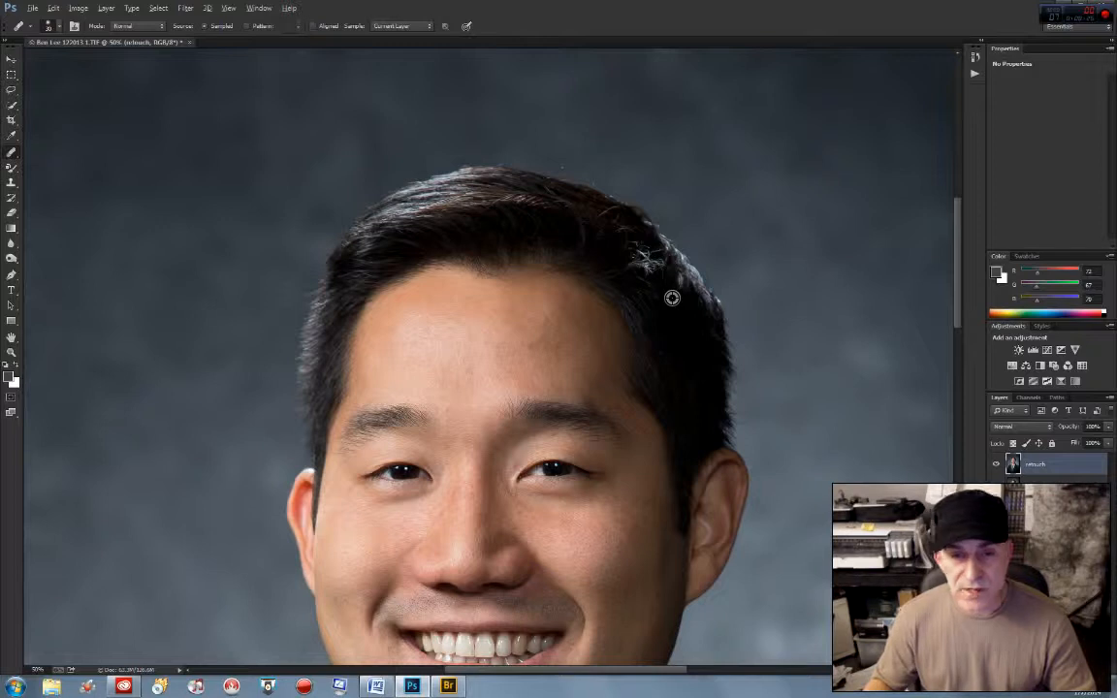
# - Heal the bright strands in the hair on the shadowed side from sampled dark hair, switching the brush to Replace mode
pyautogui.keyDown('alt'); pyautogui.click(624, 238); pyautogui.keyUp('alt')
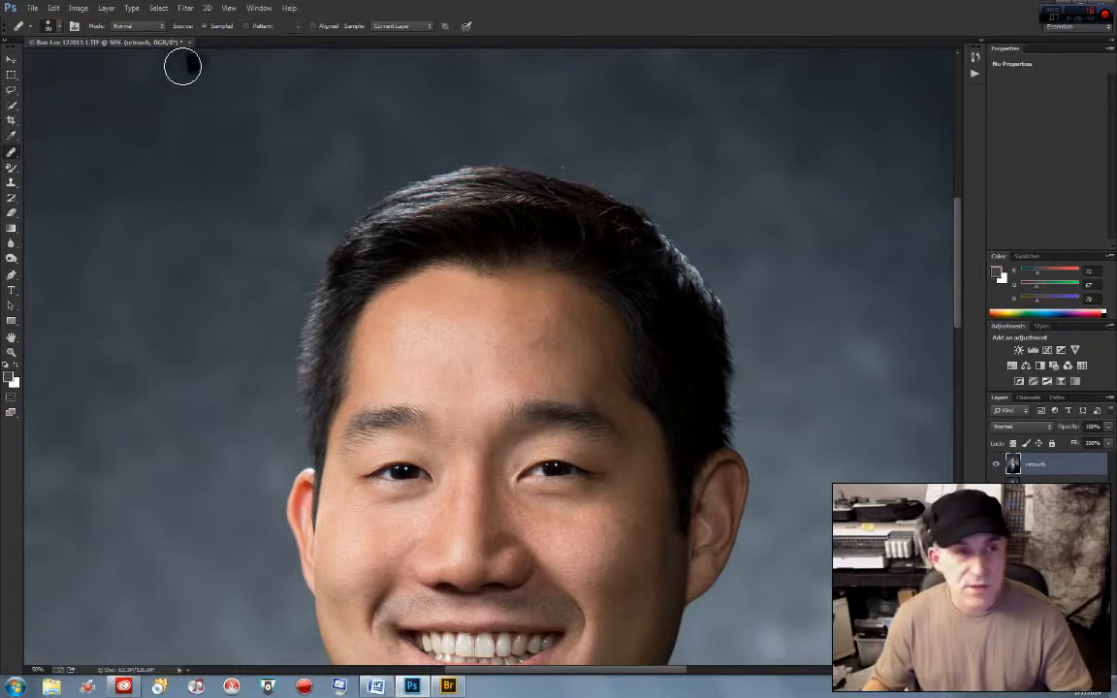
pyautogui.click(141, 27)
pyautogui.click(129, 51)
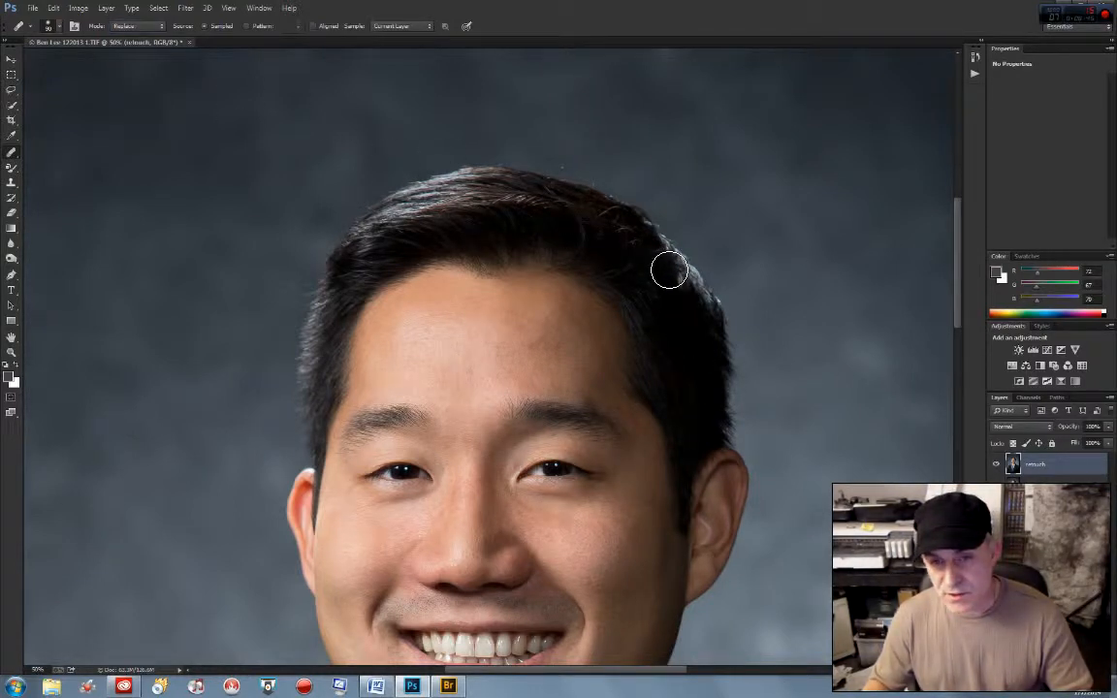
# - Use the Clone Stamp at 24% flow with a smaller brush to darken the shiny hair edge on the shadowed side
pyautogui.click(14, 190)
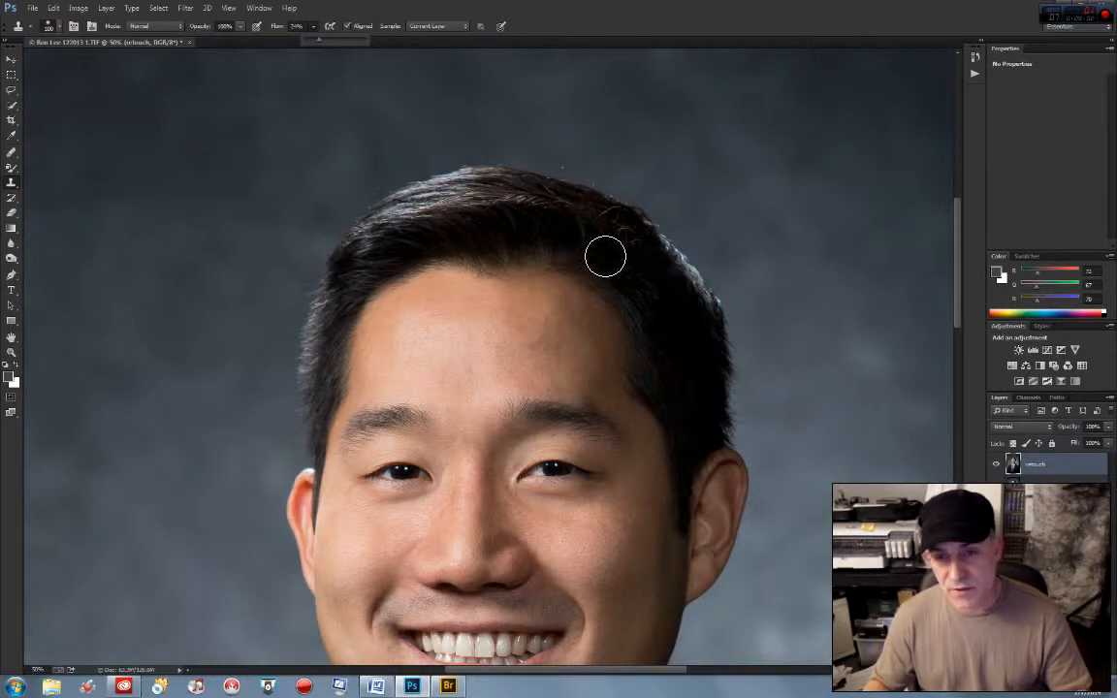
pyautogui.press('[')
pyautogui.press('[')
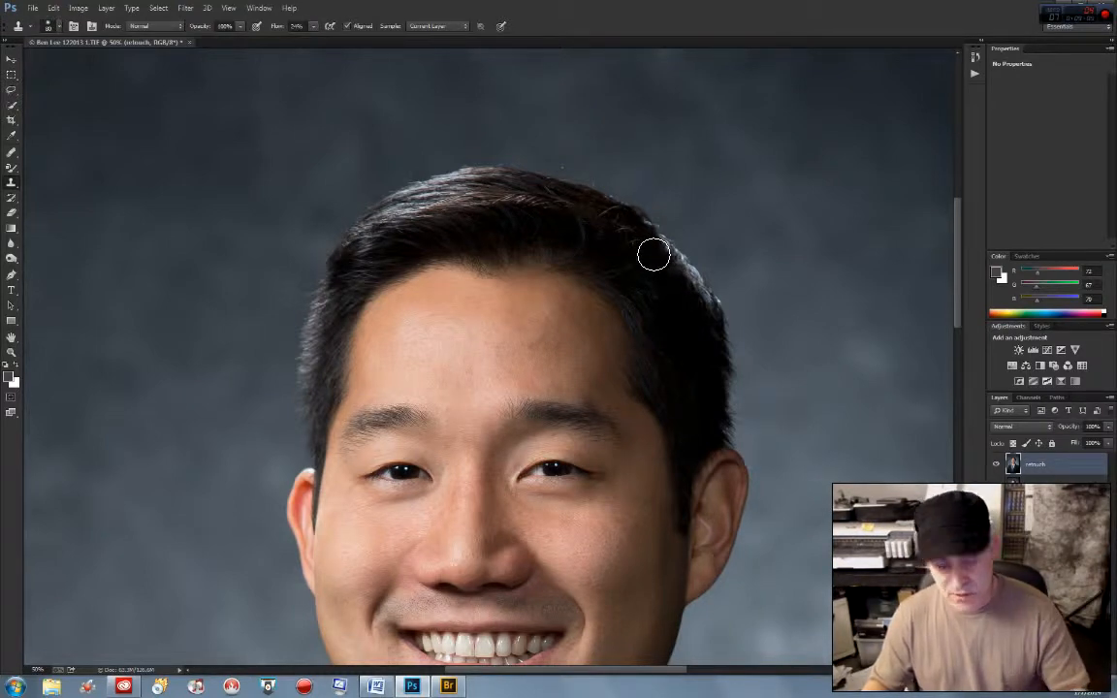
pyautogui.keyDown('alt'); pyautogui.click(651, 250); pyautogui.keyUp('alt')
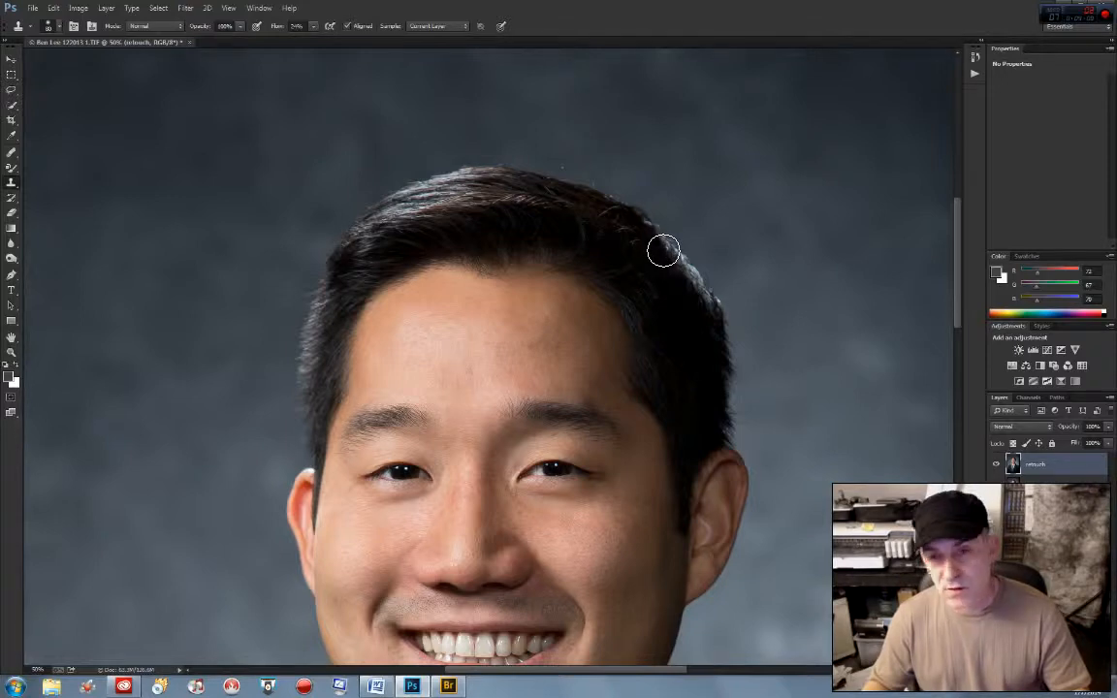
pyautogui.moveTo(667, 254)
pyautogui.mouseDown()
pyautogui.moveTo(715, 311)
pyautogui.moveTo(629, 220)
pyautogui.moveTo(642, 231)
pyautogui.mouseUp()
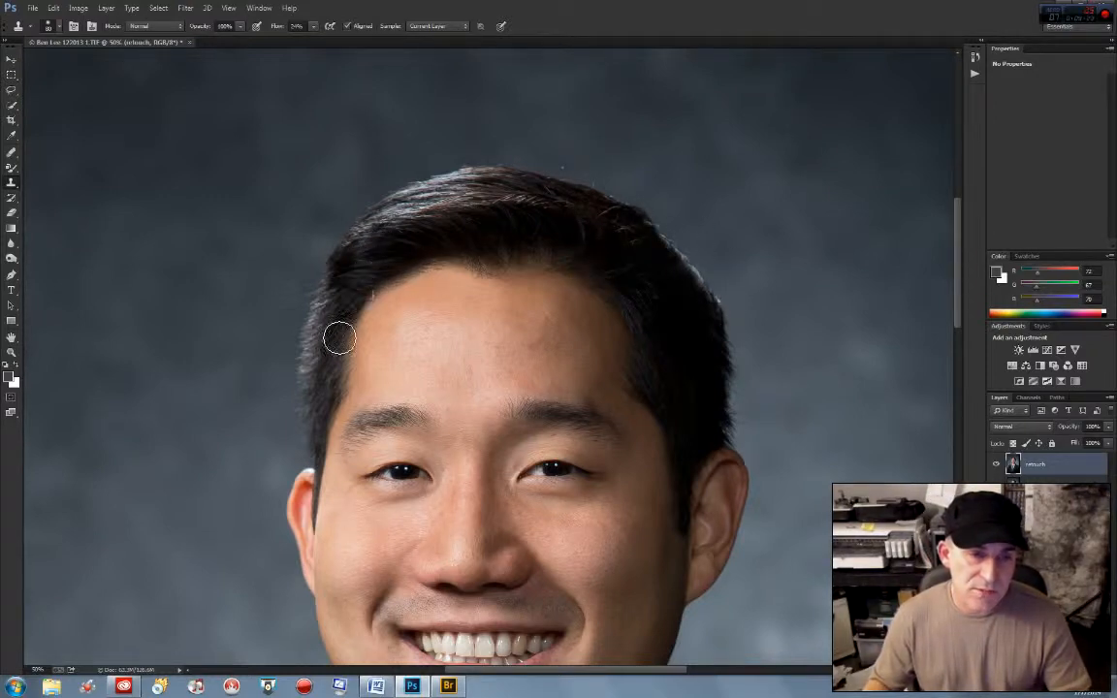
# - Clone sampled hair over the shine at the lit-side temple and across the top of the head, adjusting the brush size
pyautogui.keyDown('alt'); pyautogui.click(348, 287); pyautogui.keyUp('alt')
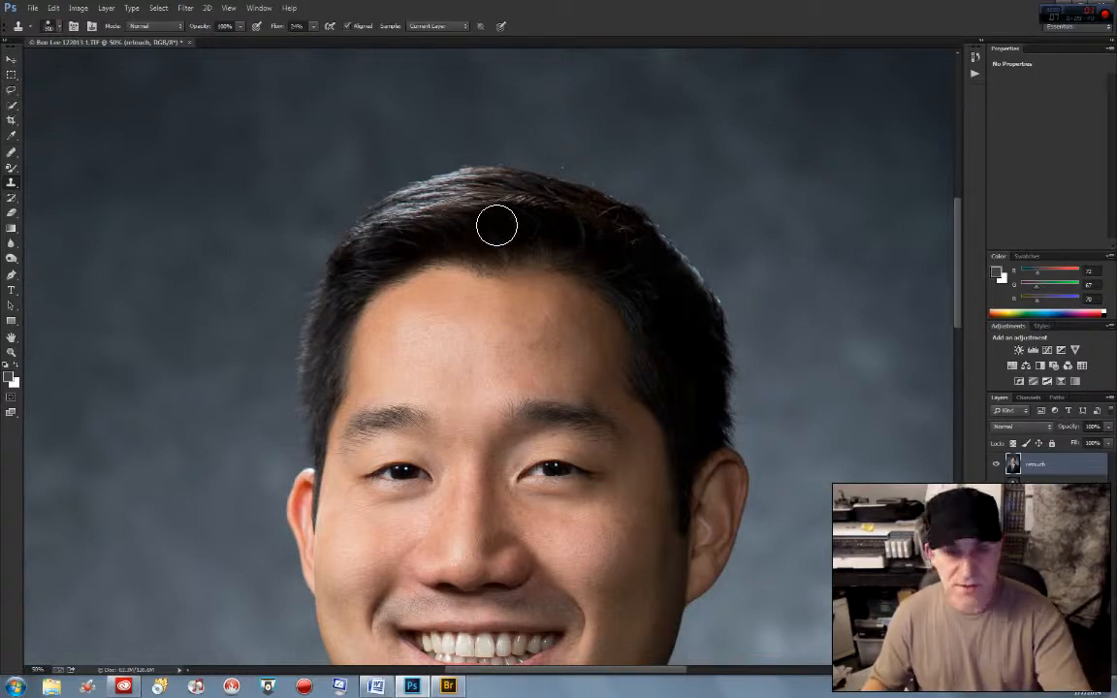
pyautogui.press(']')
pyautogui.press(']')
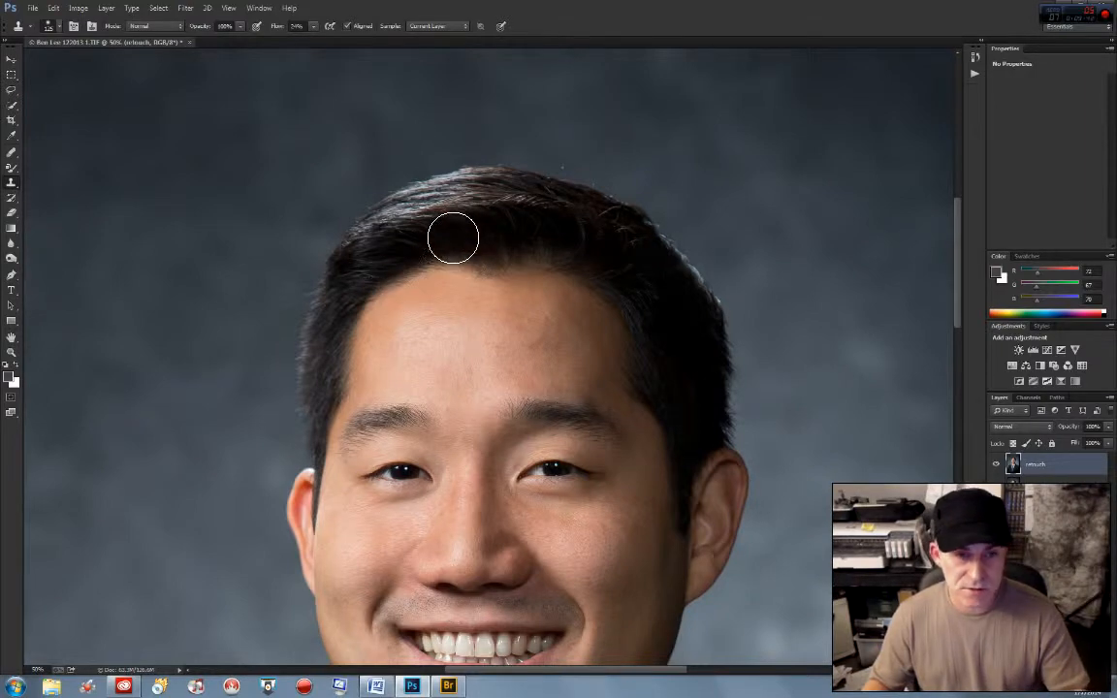
pyautogui.keyDown('alt'); pyautogui.click(494, 193); pyautogui.keyUp('alt')
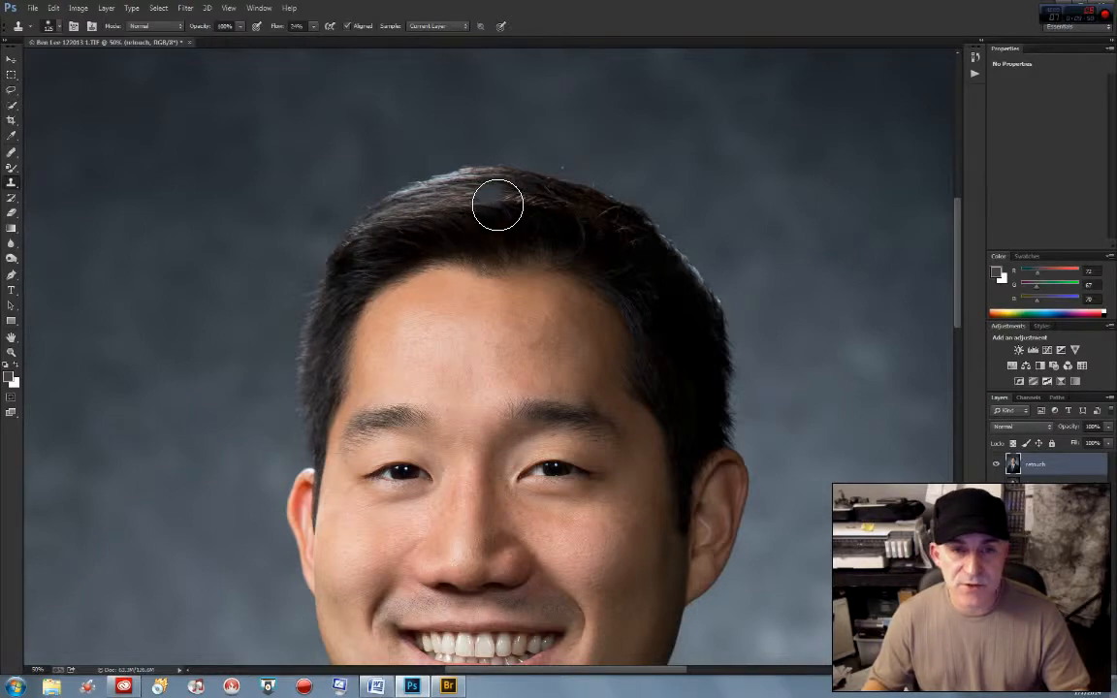
pyautogui.press('[')
pyautogui.press('[')
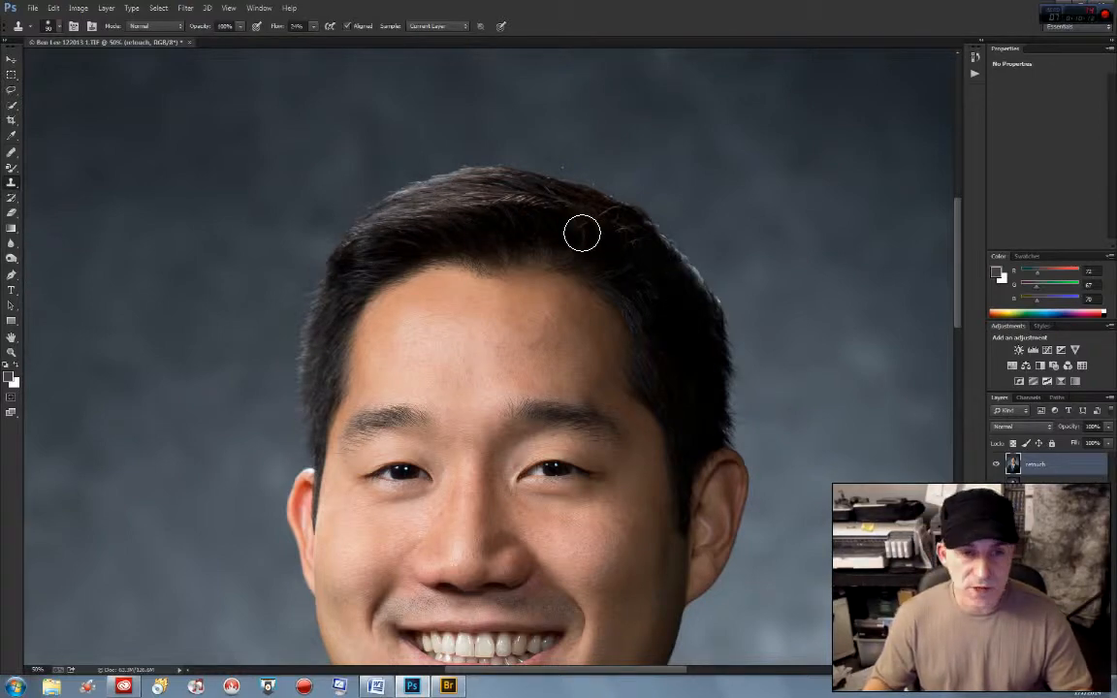
# - Touch up the remaining stray strands near the top of the hair using the Healing Brush in Replace mode
pyautogui.click(11, 152)
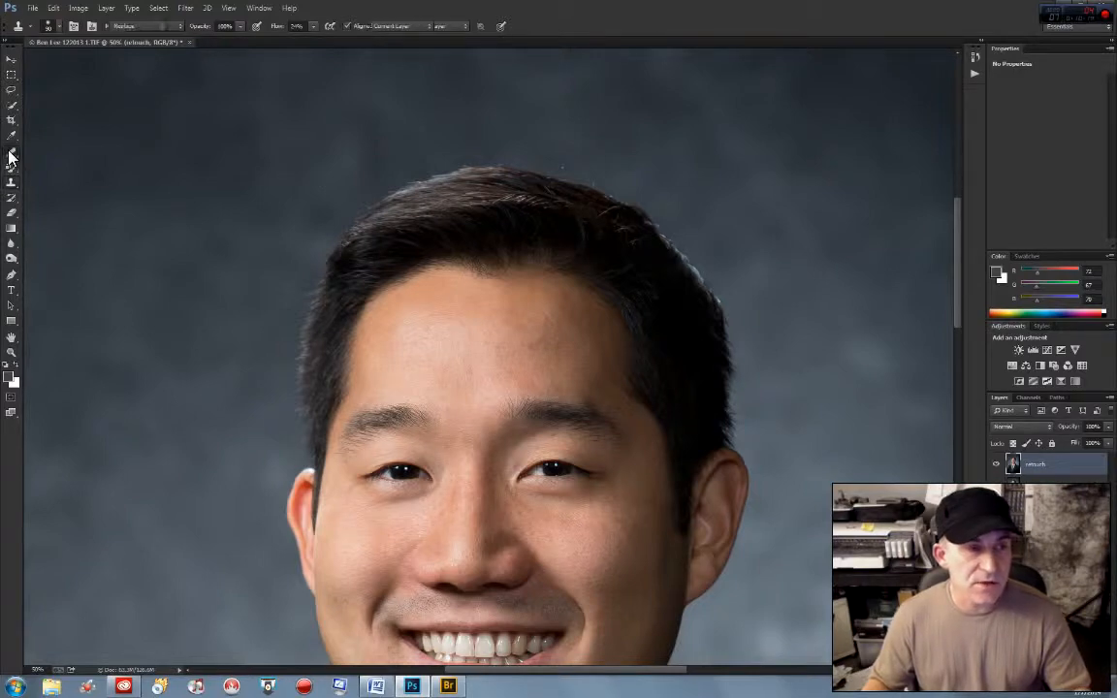
pyautogui.click(139, 29)
pyautogui.click(139, 29)
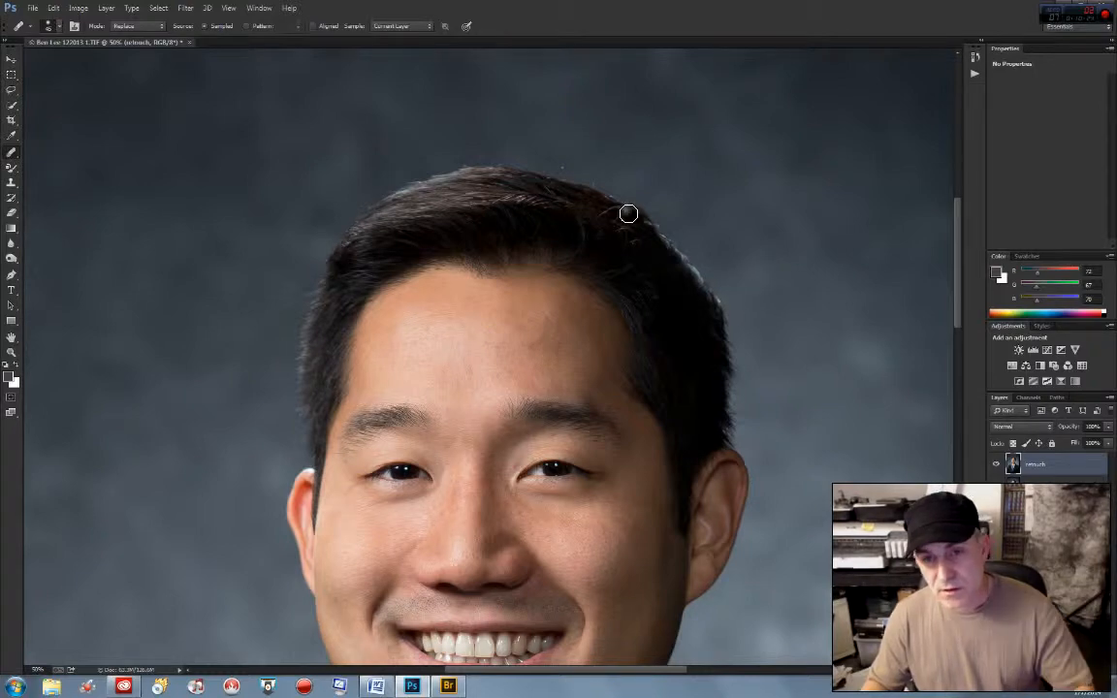
# - Inspect the hair at 100% and compare the toned-down highlights with the original by toggling the retouch layer
pyautogui.click(12, 354)
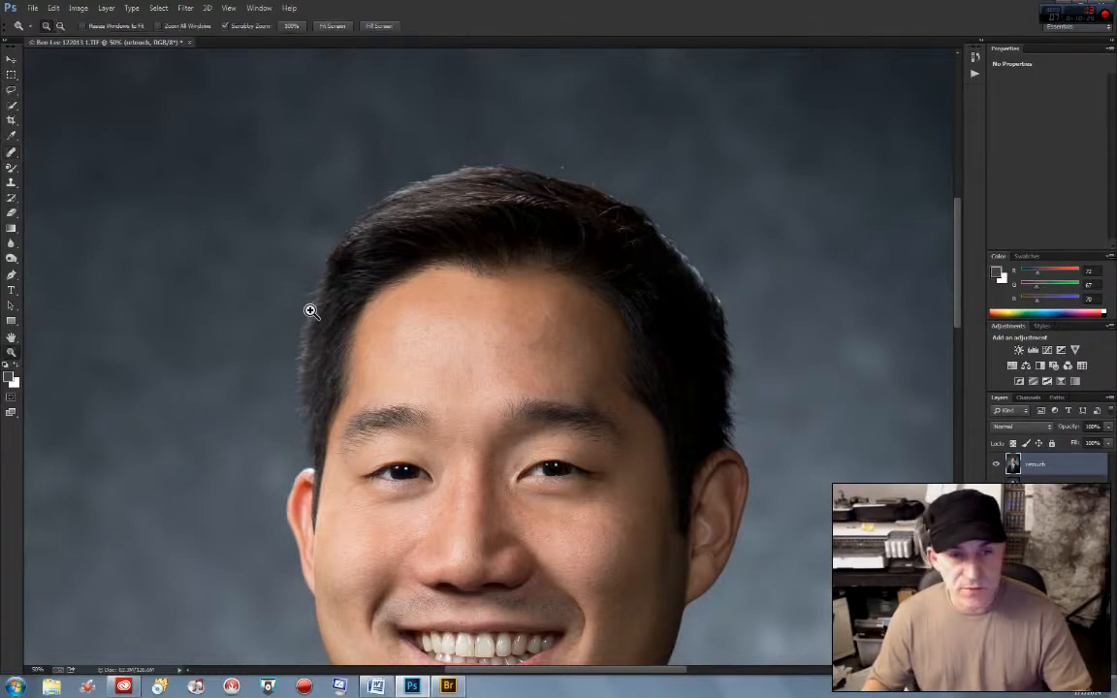
pyautogui.click(567, 210)
pyautogui.click(568, 209)
pyautogui.moveTo(619, 262); pyautogui.dragTo(509, 300)
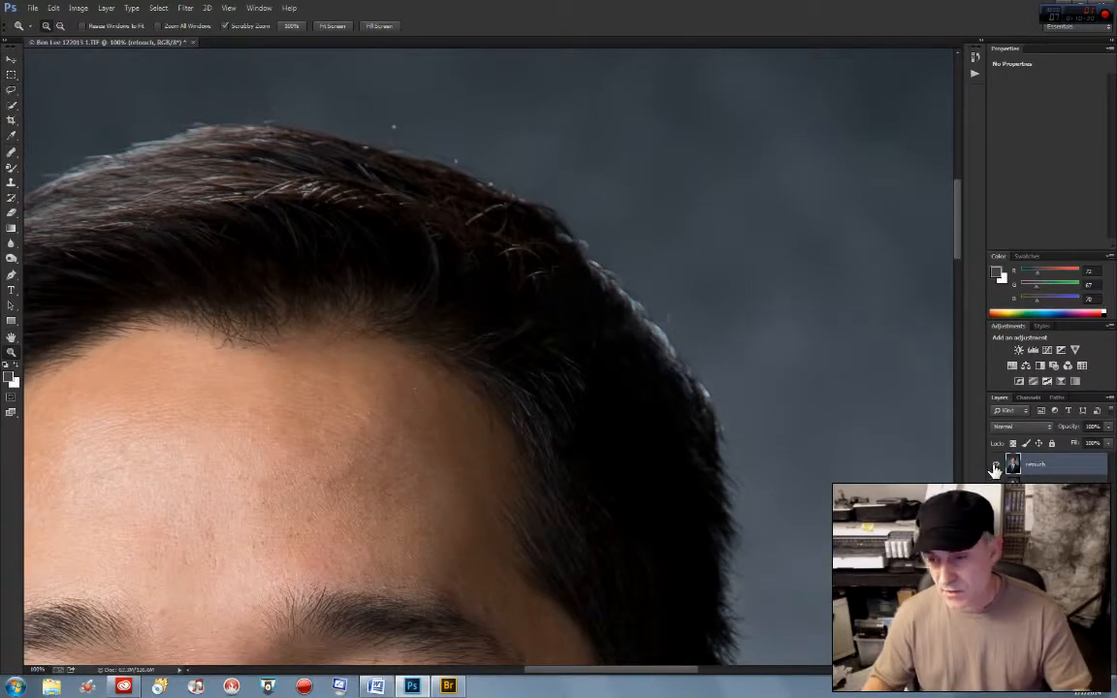
pyautogui.moveTo(731, 458); pyautogui.dragTo(856, 468)
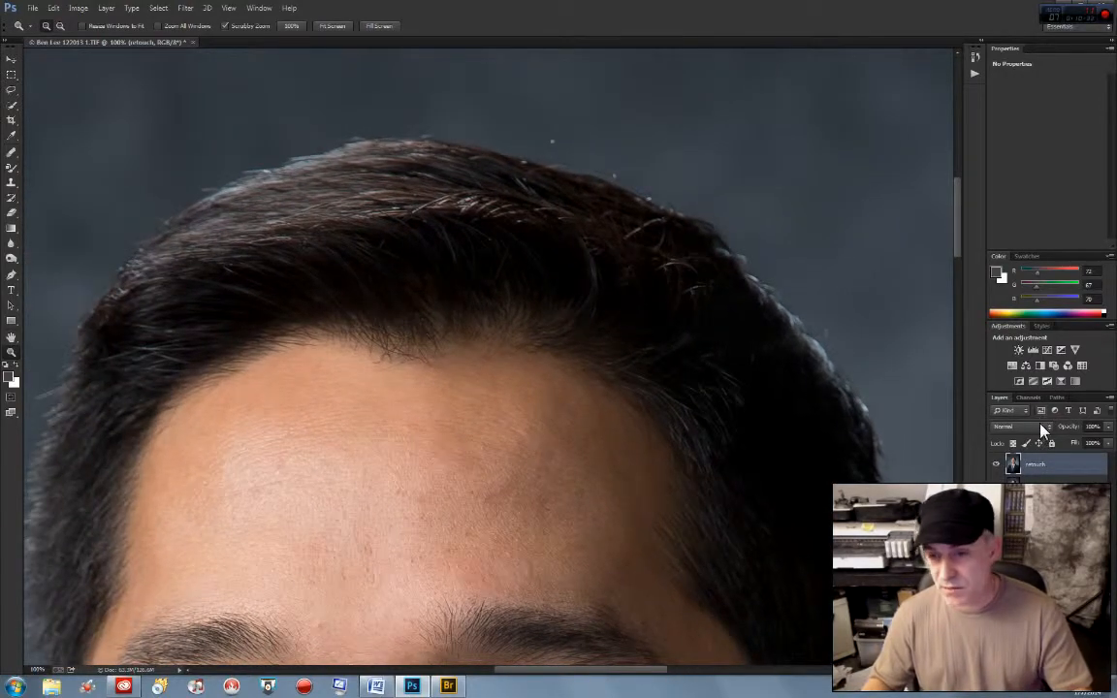
pyautogui.click(1001, 465)
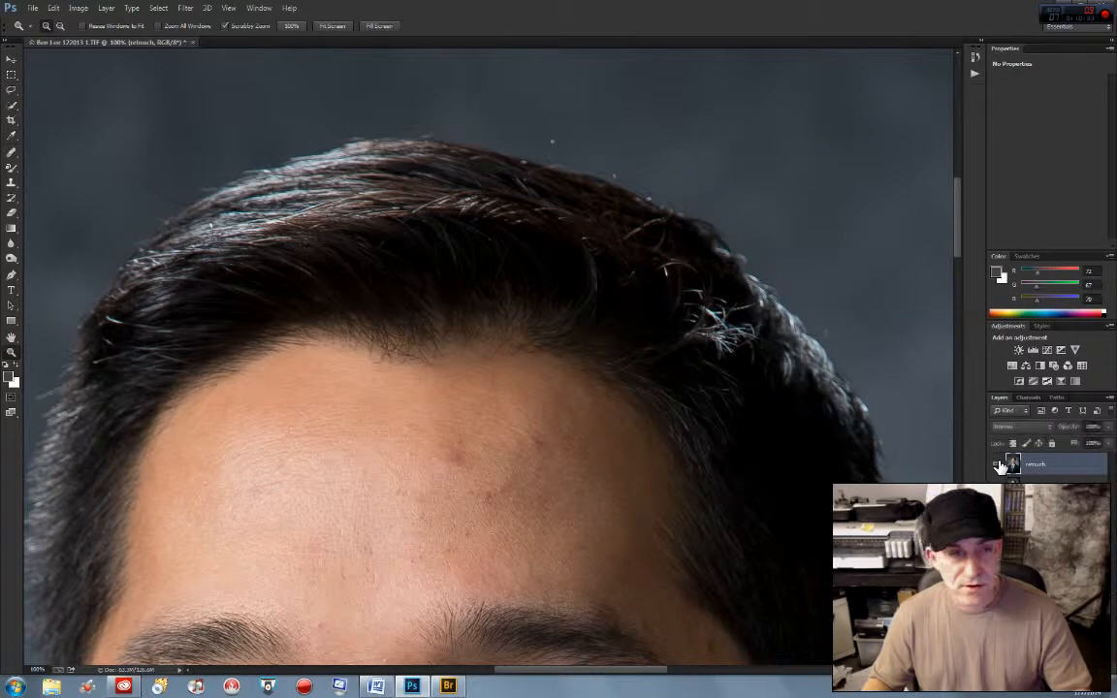
pyautogui.click(1001, 465)
pyautogui.click(1001, 466)
pyautogui.click(1001, 466)
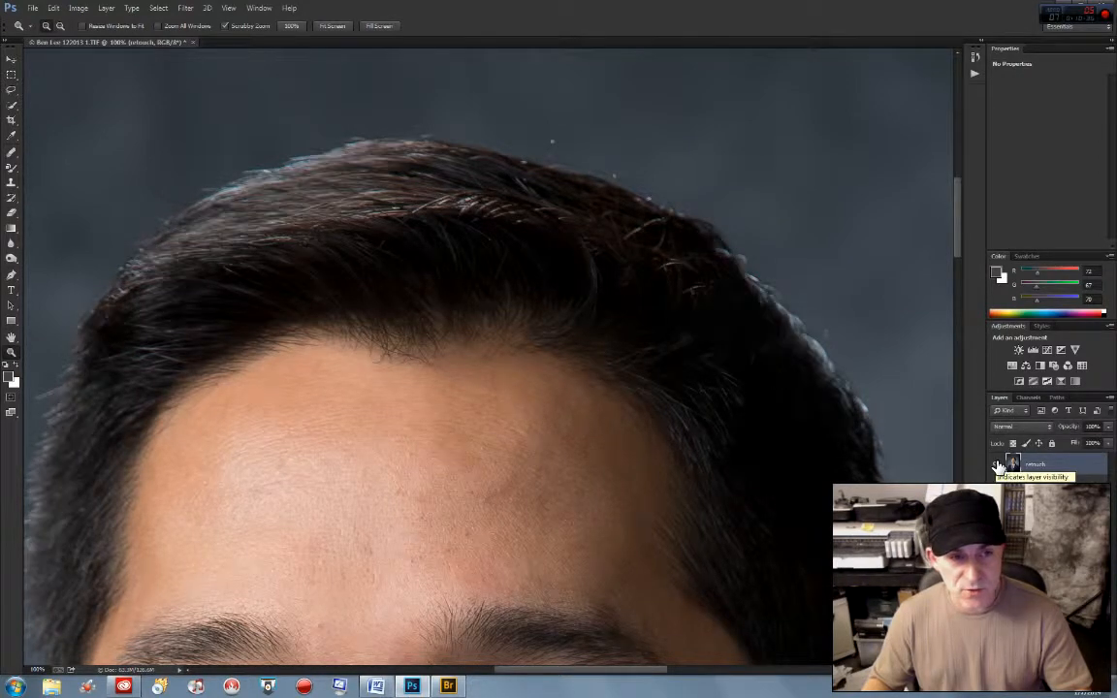
pyautogui.click(1000, 466)
pyautogui.click(1000, 466)
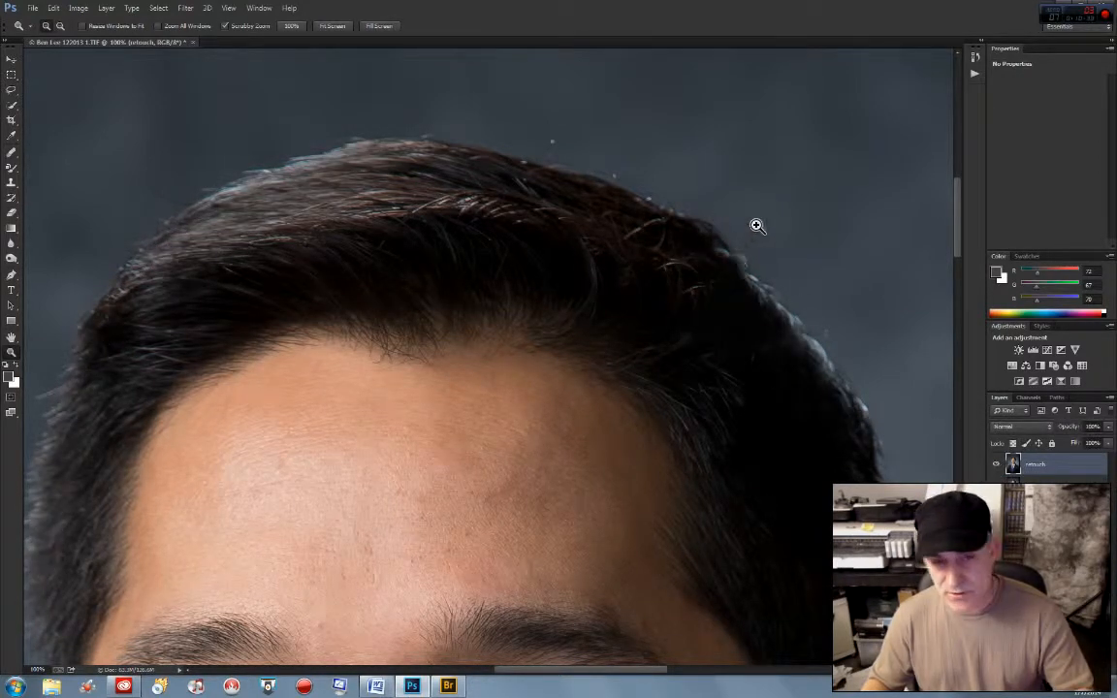
# - Heal the stray hairs along the top of the head and the upper lit-side hairline using sampled background
pyautogui.click(10, 153)
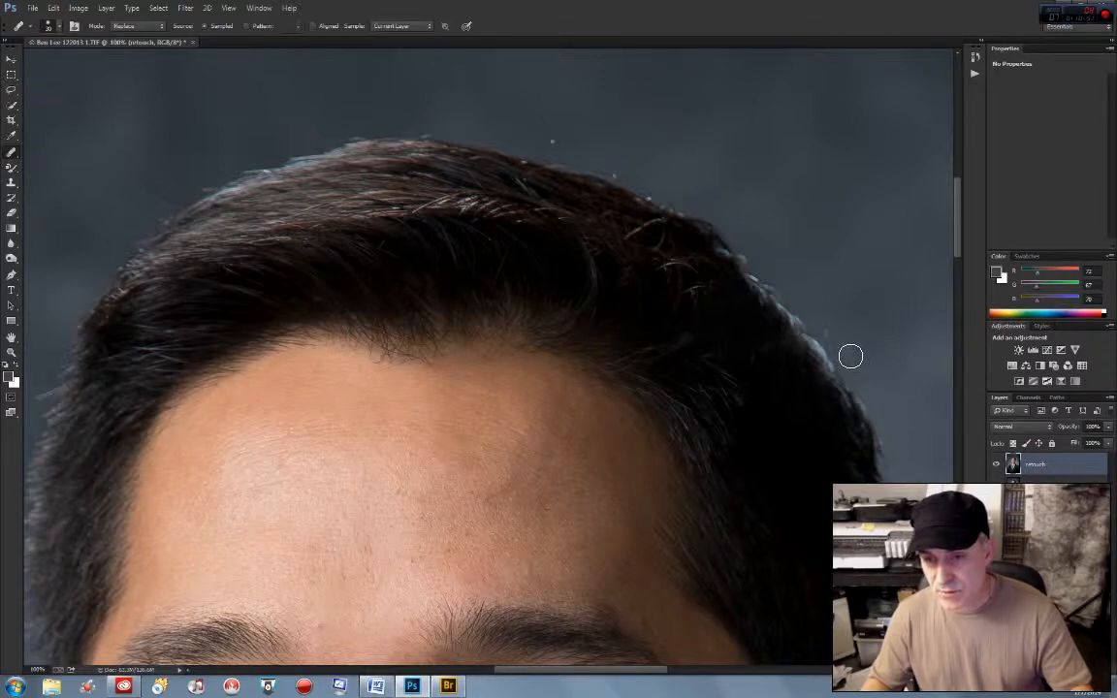
pyautogui.press('super')
pyautogui.press('super')
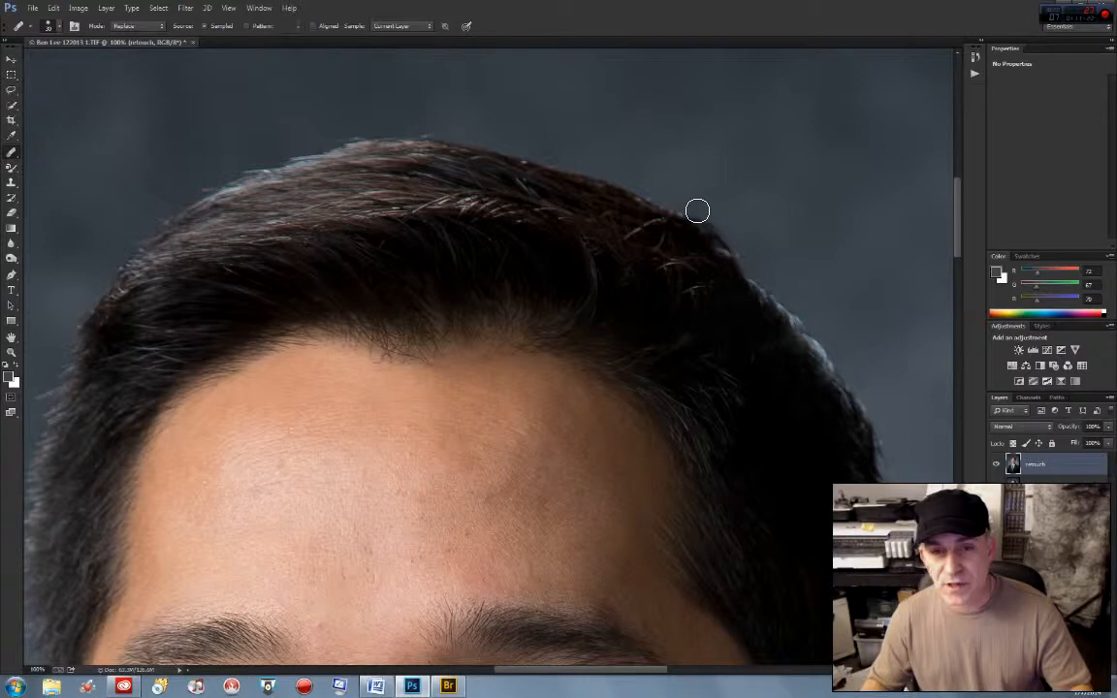
pyautogui.keyDown('alt'); pyautogui.click(412, 120); pyautogui.keyUp('alt')
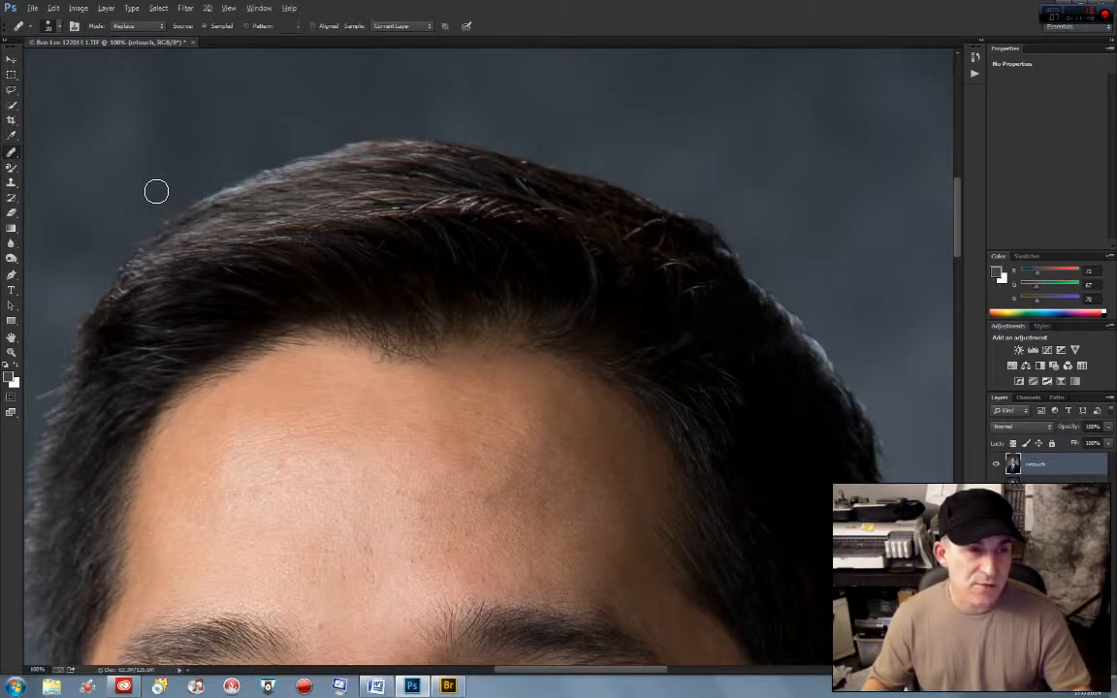
pyautogui.keyDown('alt'); pyautogui.click(154, 205); pyautogui.keyUp('alt')
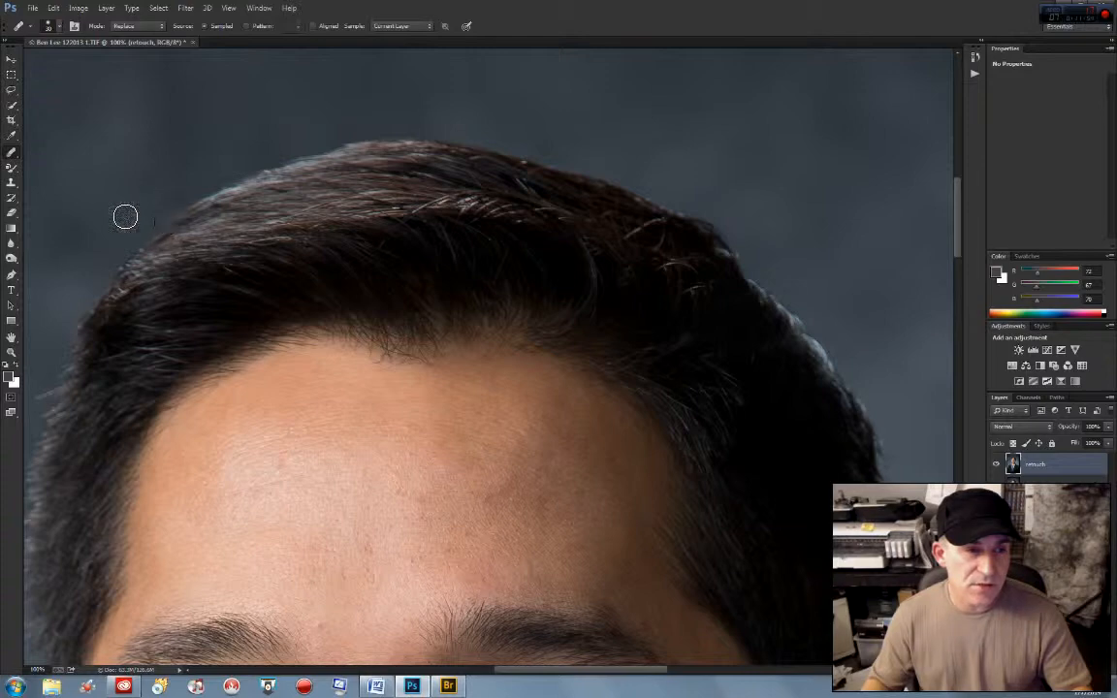
pyautogui.moveTo(125, 214); pyautogui.dragTo(381, 148)
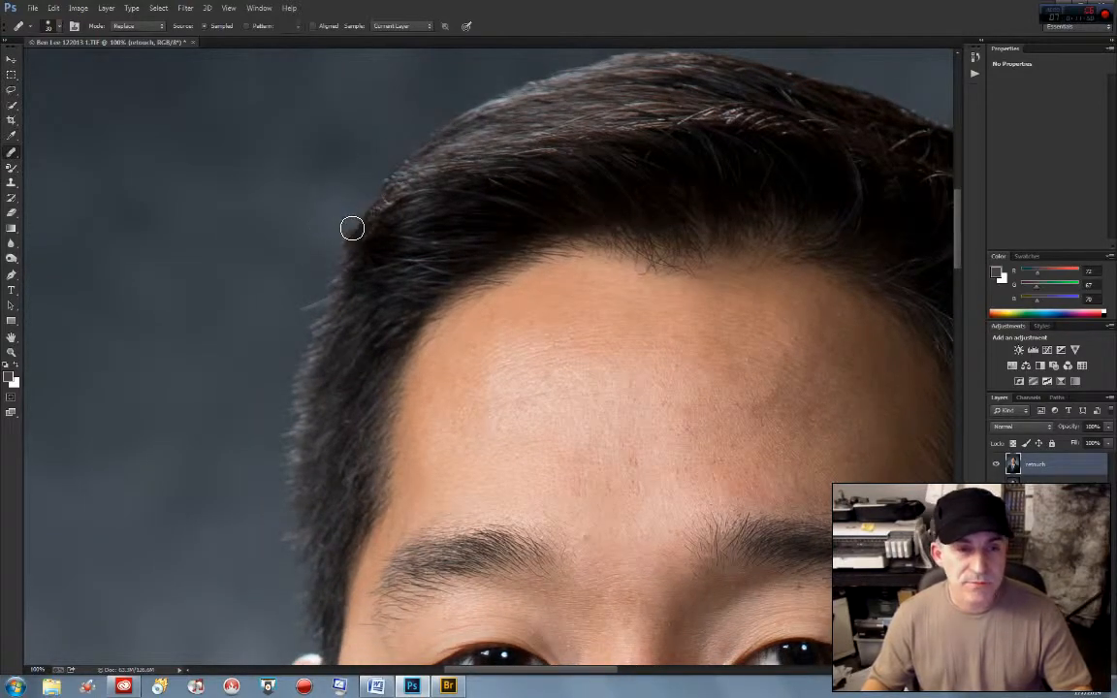
# - Heal the stray hairs sticking out along the side of the hair above the lit-side ear, sampling the nearby background
pyautogui.moveTo(319, 277); pyautogui.dragTo(327, 280)
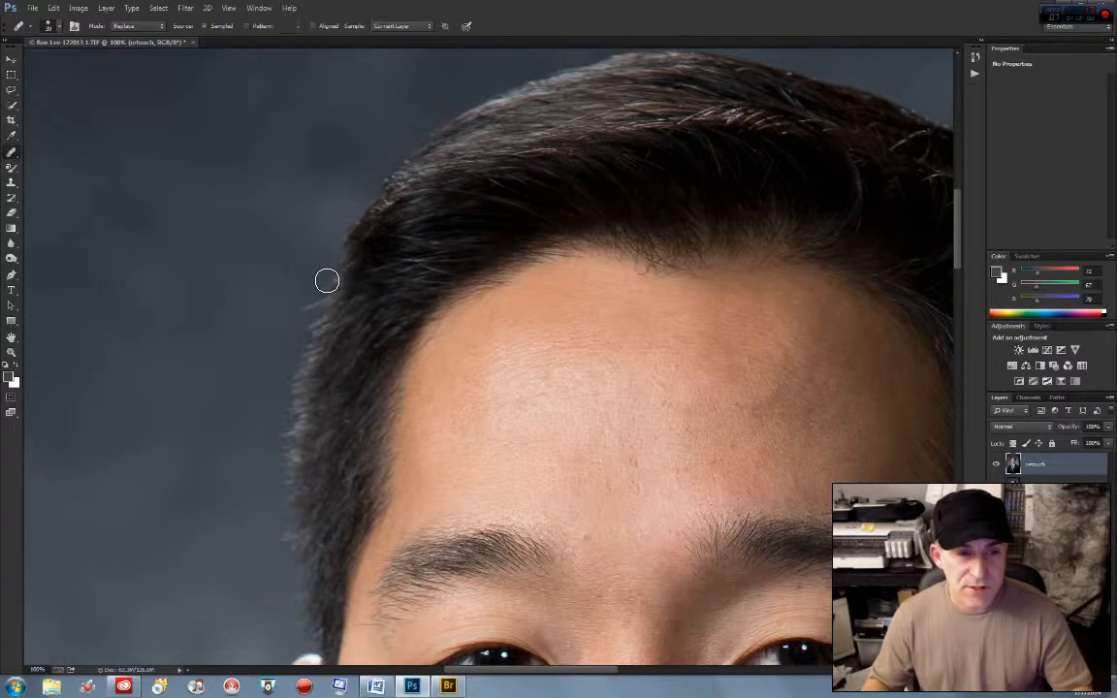
pyautogui.click(315, 288)
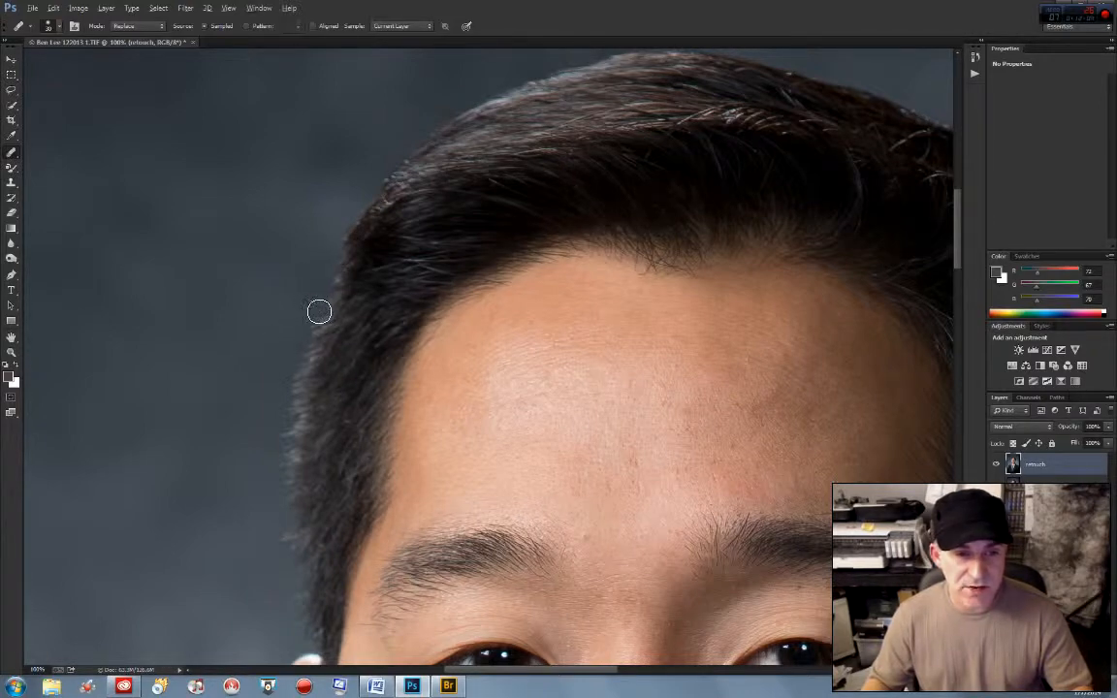
pyautogui.keyDown('alt'); pyautogui.click(294, 366); pyautogui.keyUp('alt')
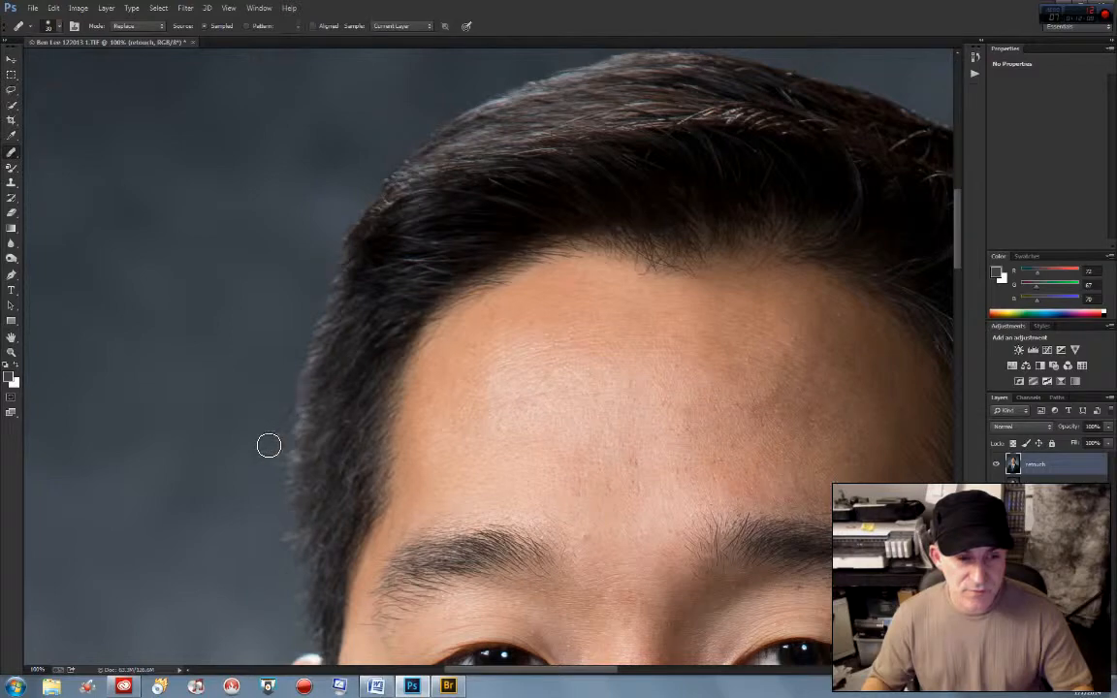
pyautogui.moveTo(258, 439)
pyautogui.mouseDown()
pyautogui.moveTo(285, 462)
pyautogui.moveTo(310, 352)
pyautogui.mouseUp()
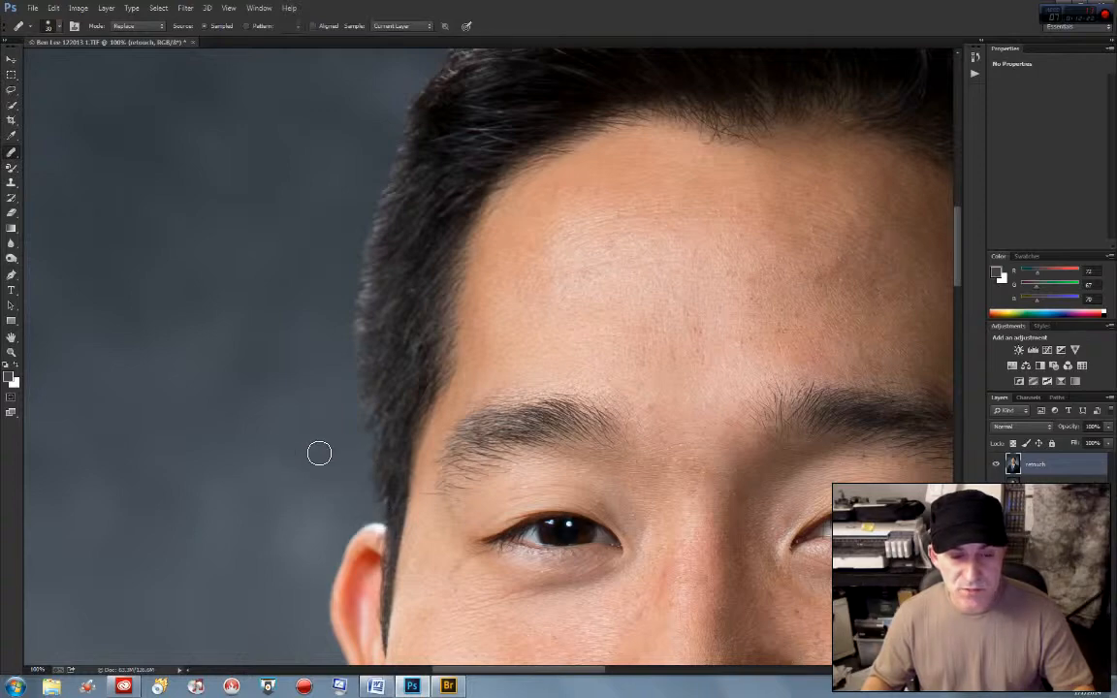
# - Heal the shiny stray strands within the dark hair on the shadowed side of the crown
pyautogui.press('space')
pyautogui.moveTo(294, 317); pyautogui.dragTo(323, 388)
pyautogui.scroll(3, 323, 388)
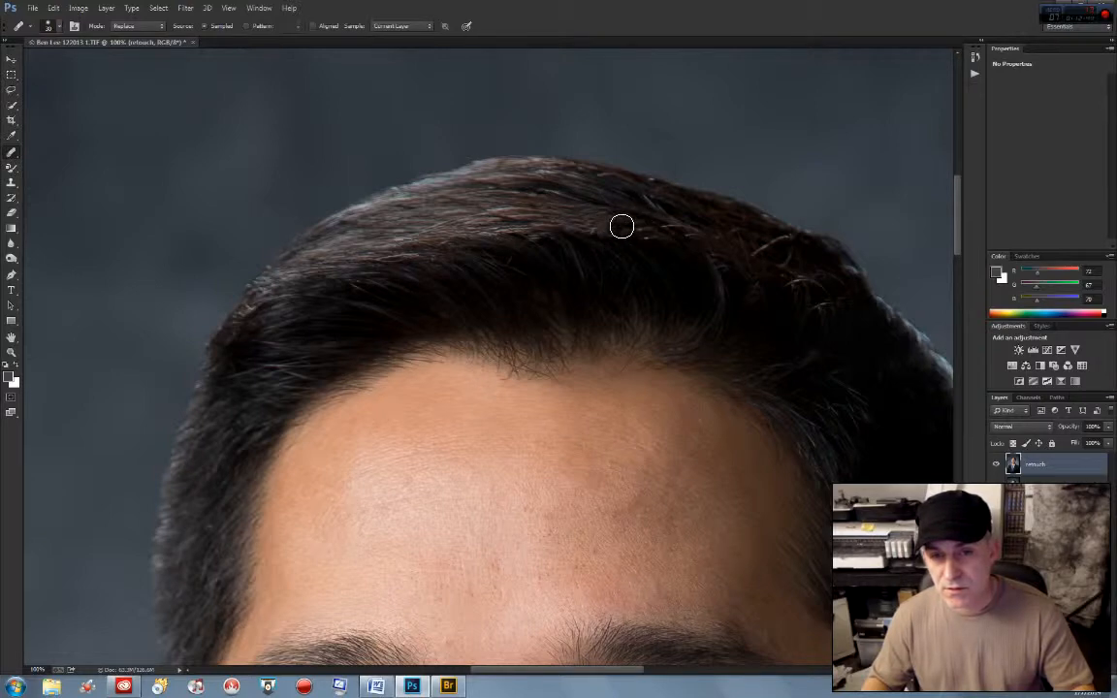
pyautogui.moveTo(673, 236); pyautogui.dragTo(685, 234)
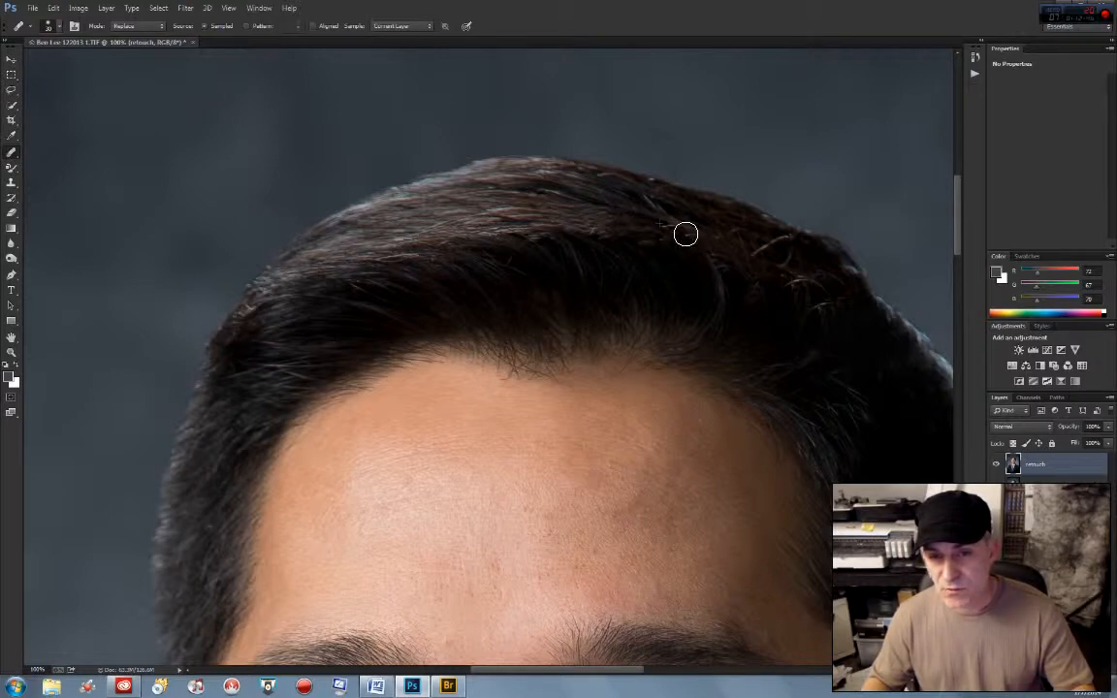
pyautogui.moveTo(789, 249)
pyautogui.mouseDown()
pyautogui.moveTo(778, 235)
pyautogui.moveTo(785, 241)
pyautogui.mouseUp()
pyautogui.click(759, 259)
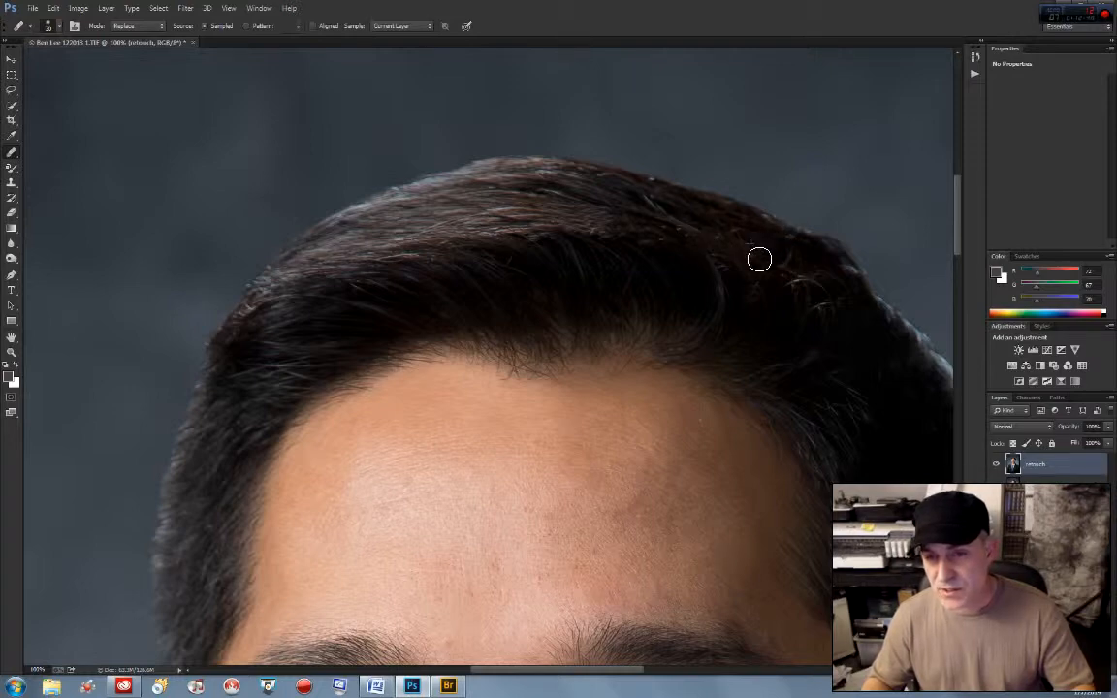
pyautogui.click(805, 283)
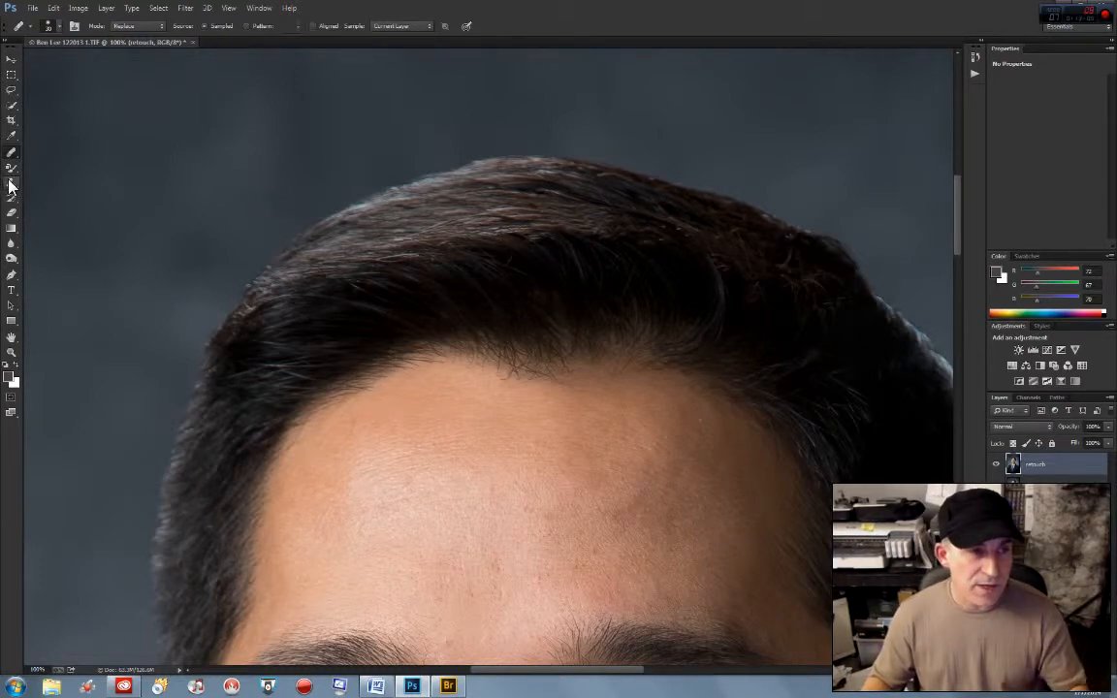
# - Switch to the Clone Stamp and examine the hair outline on the shadowed side and across the top of the head
pyautogui.click(11, 183)
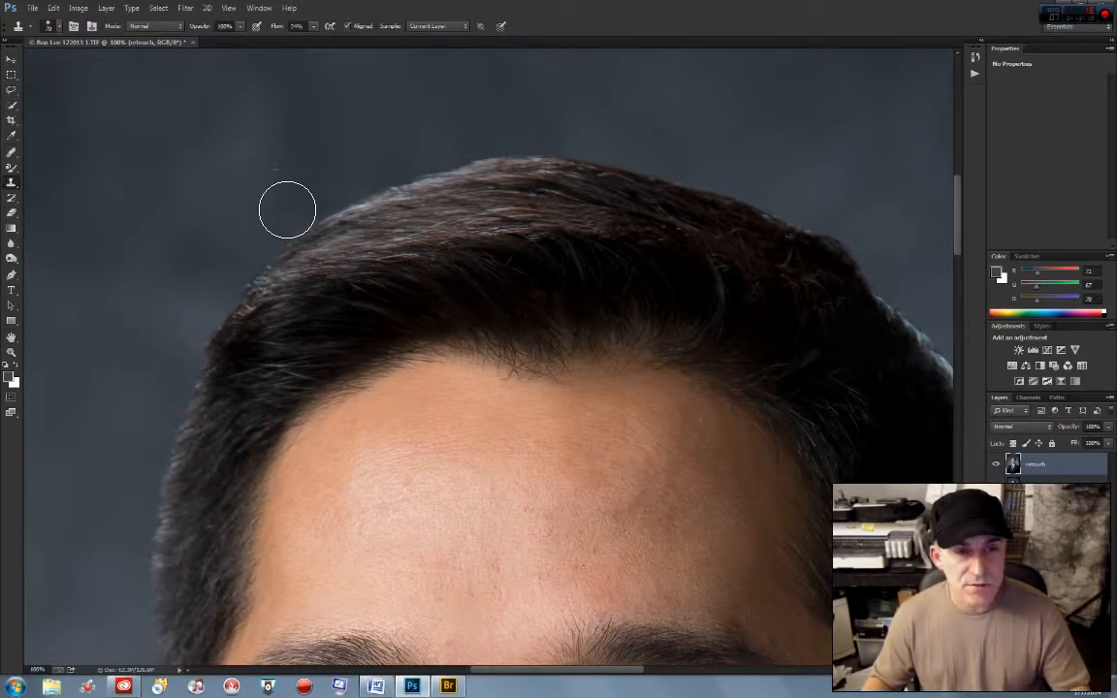
pyautogui.press('space')
pyautogui.moveTo(616, 309); pyautogui.dragTo(223, 138)
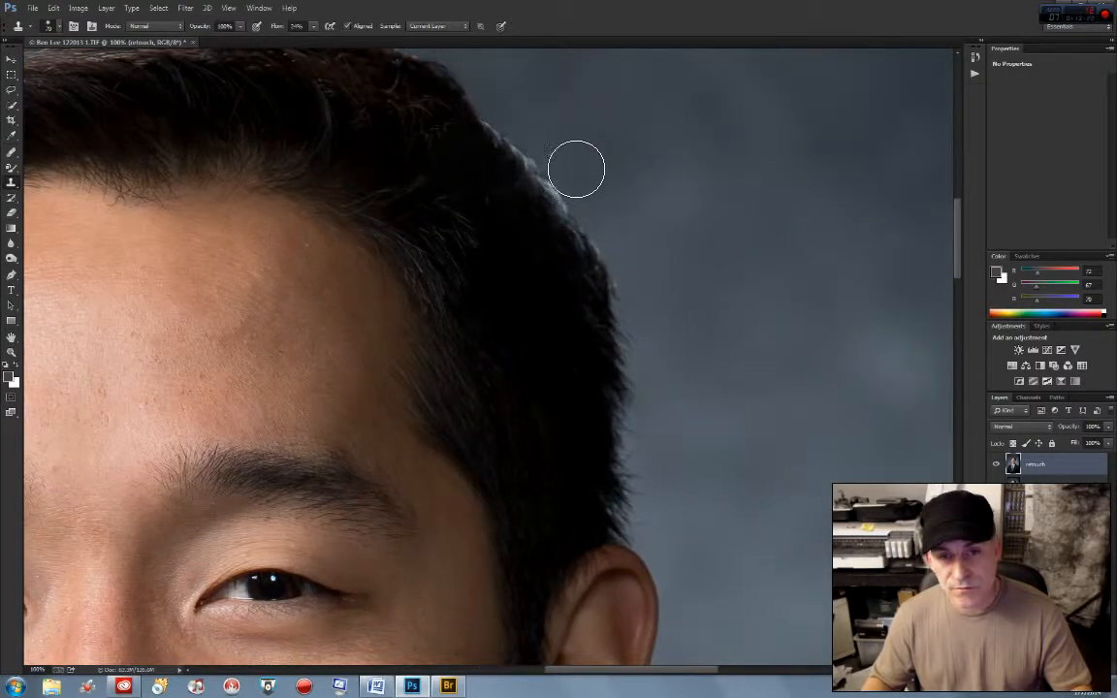
pyautogui.press('space')
pyautogui.moveTo(367, 316); pyautogui.dragTo(628, 414)
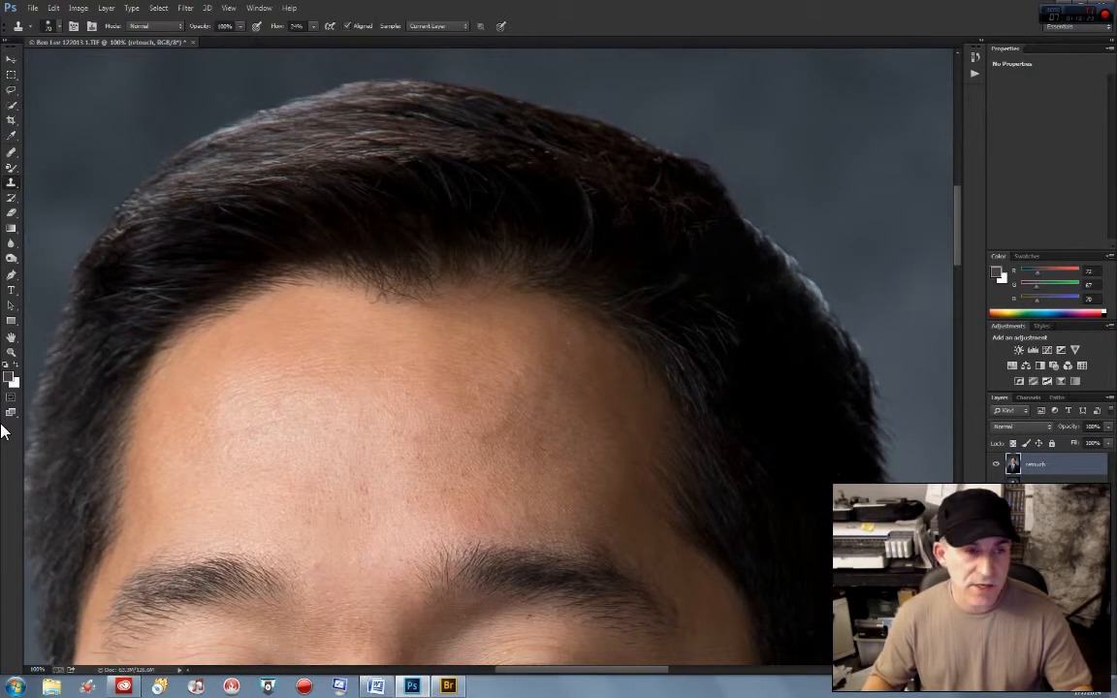
# - Select the gray backdrop around the subject with the Quick Selection tool, working with the whole portrait in view
pyautogui.click(11, 353)
pyautogui.click(330, 25)
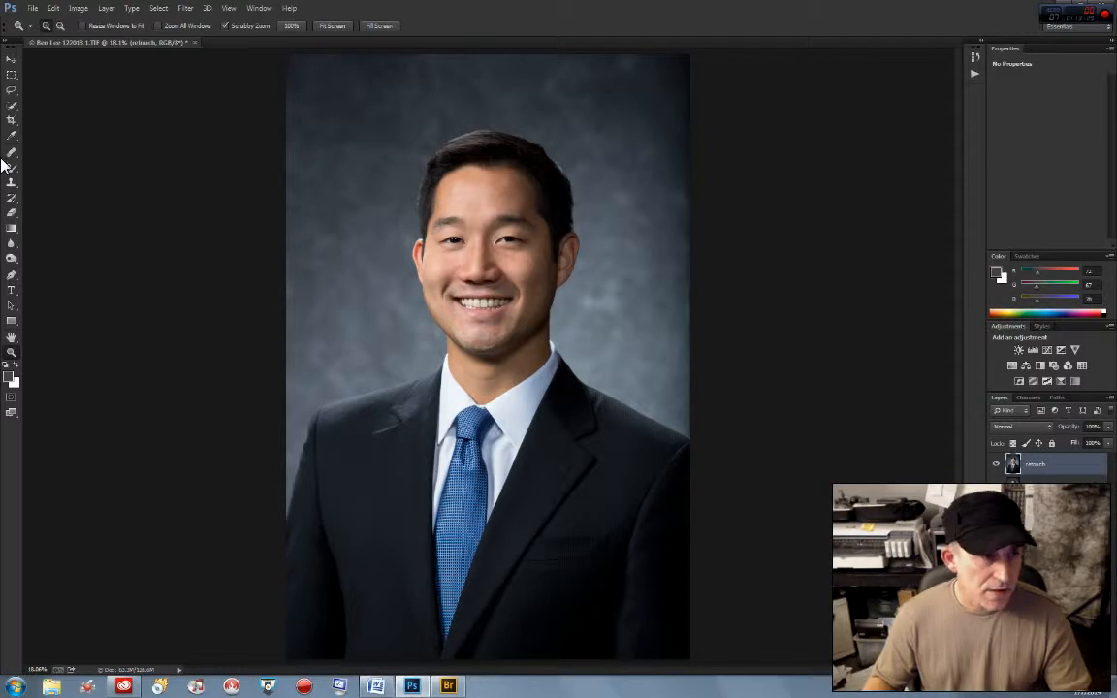
pyautogui.click(11, 106)
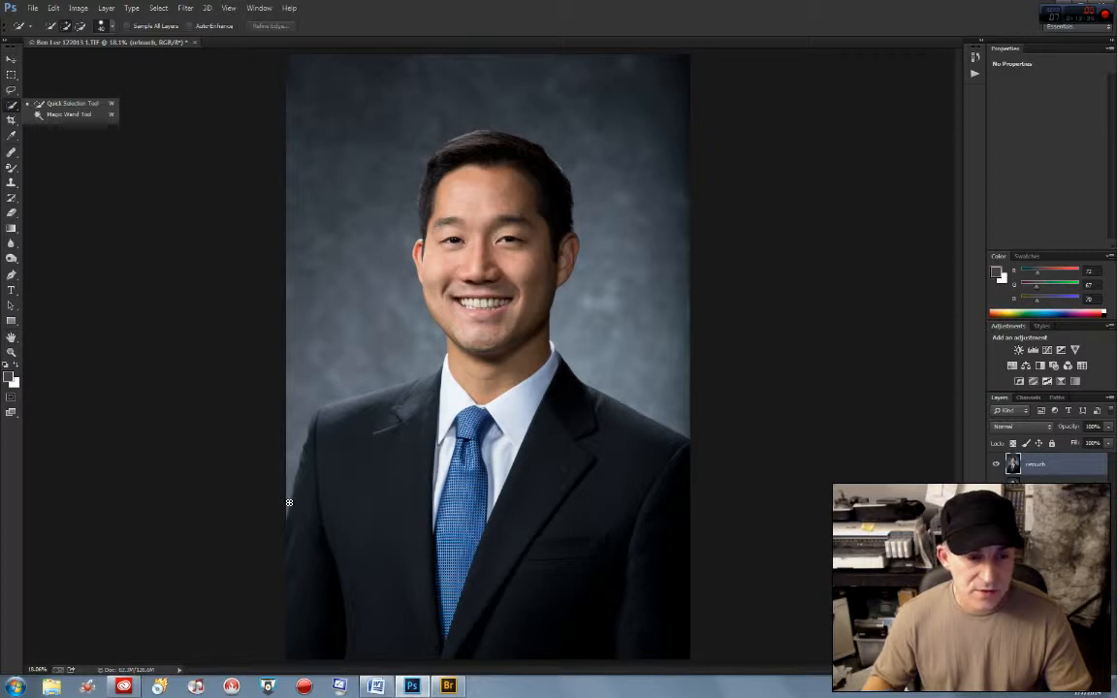
pyautogui.moveTo(287, 498)
pyautogui.mouseDown()
pyautogui.moveTo(297, 401)
pyautogui.moveTo(379, 322)
pyautogui.moveTo(396, 114)
pyautogui.moveTo(460, 70)
pyautogui.moveTo(586, 118)
pyautogui.moveTo(654, 295)
pyautogui.mouseUp()
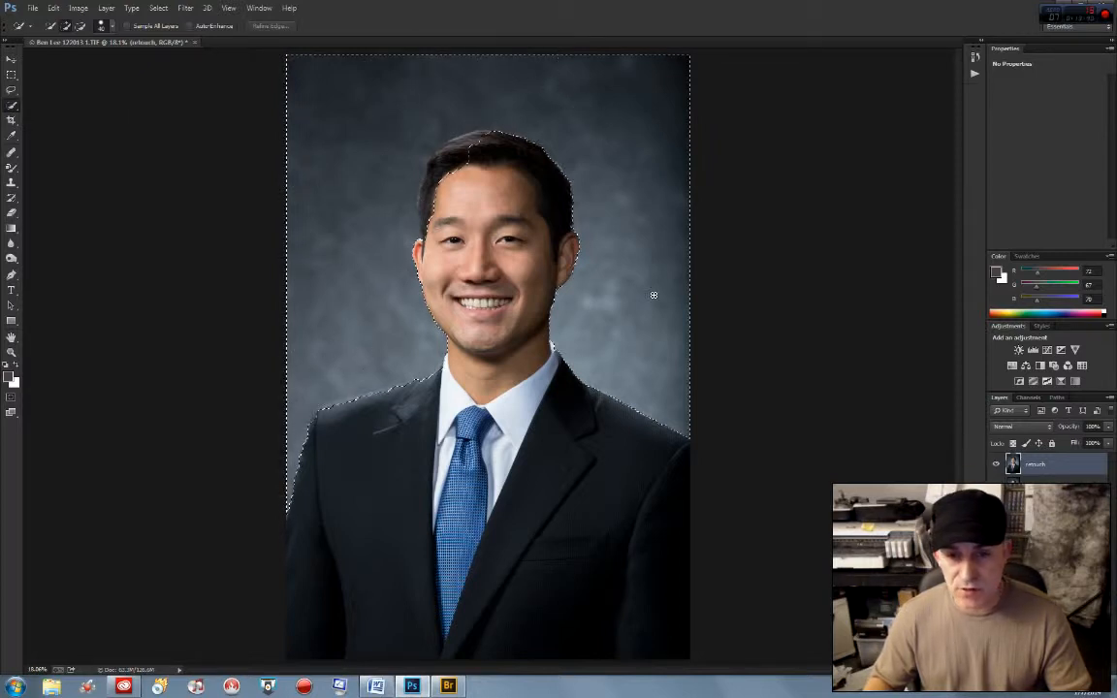
# - Subtract the wrongly included hair from the backdrop selection so its edge follows the outline of the head
pyautogui.click(10, 352)
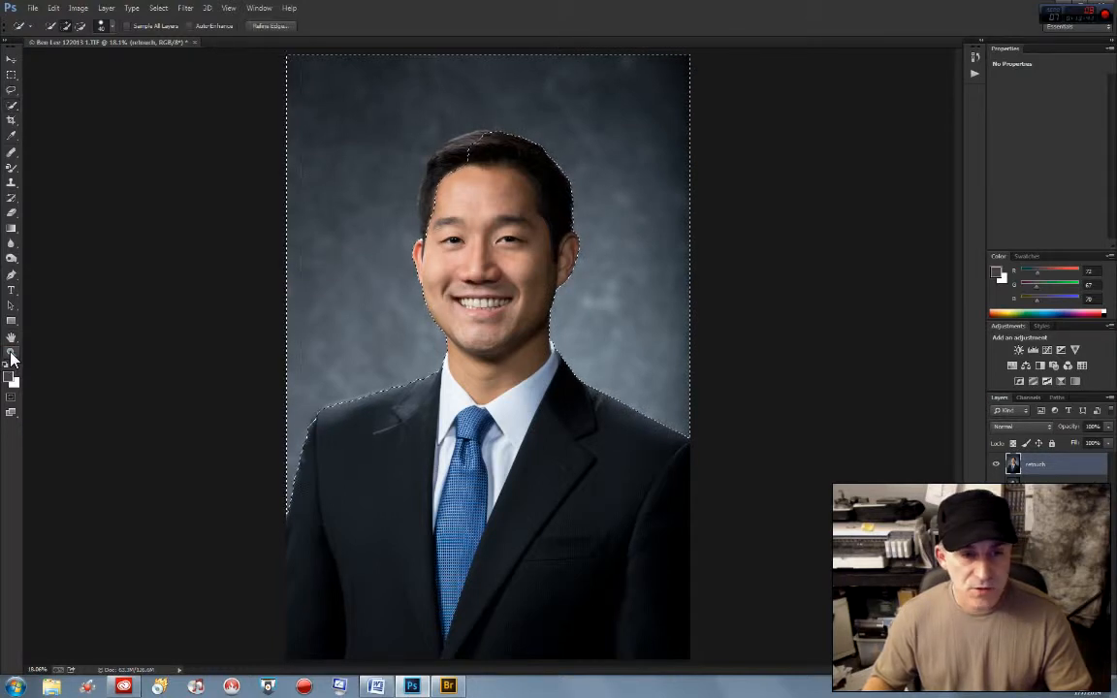
pyautogui.click(485, 288)
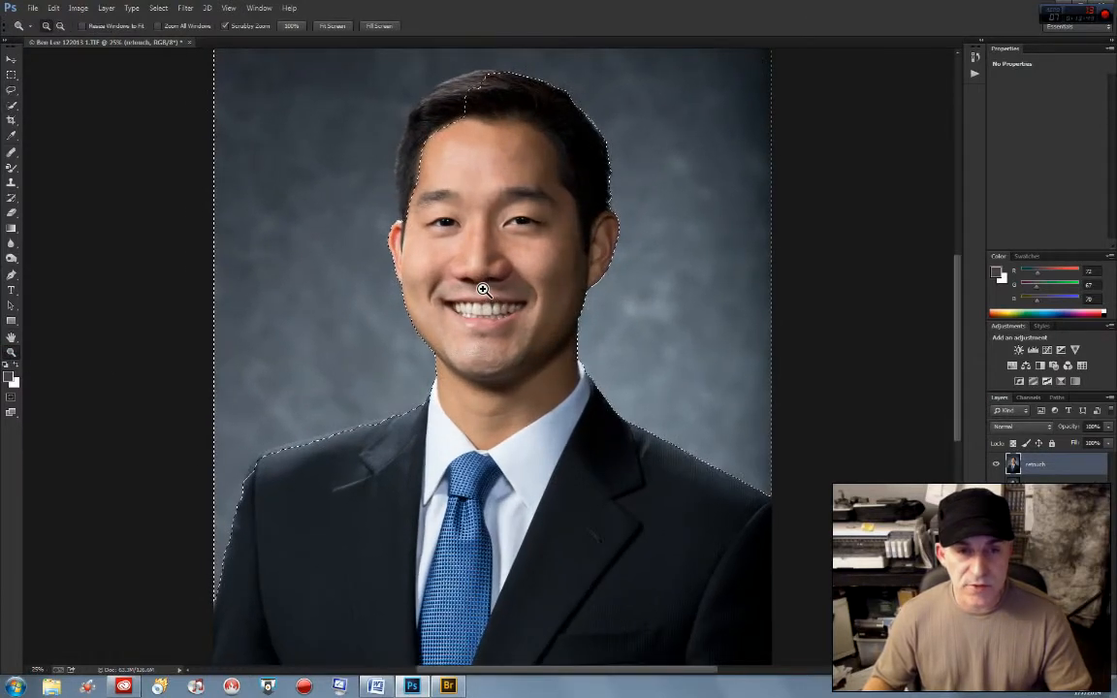
pyautogui.click(483, 289)
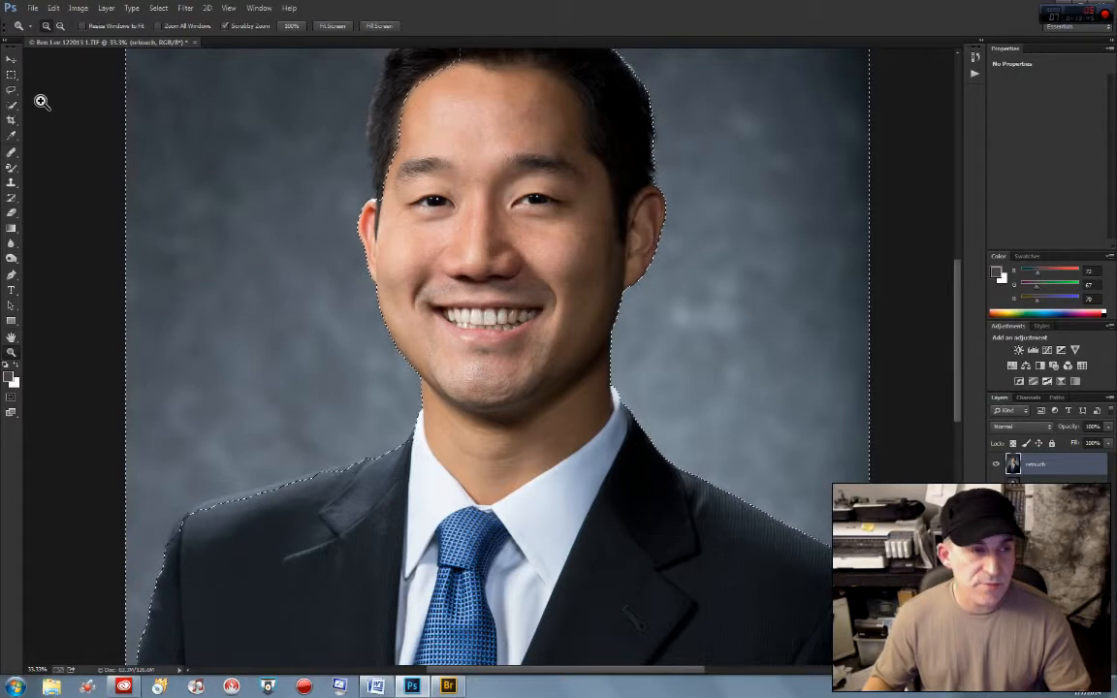
pyautogui.click(8, 108)
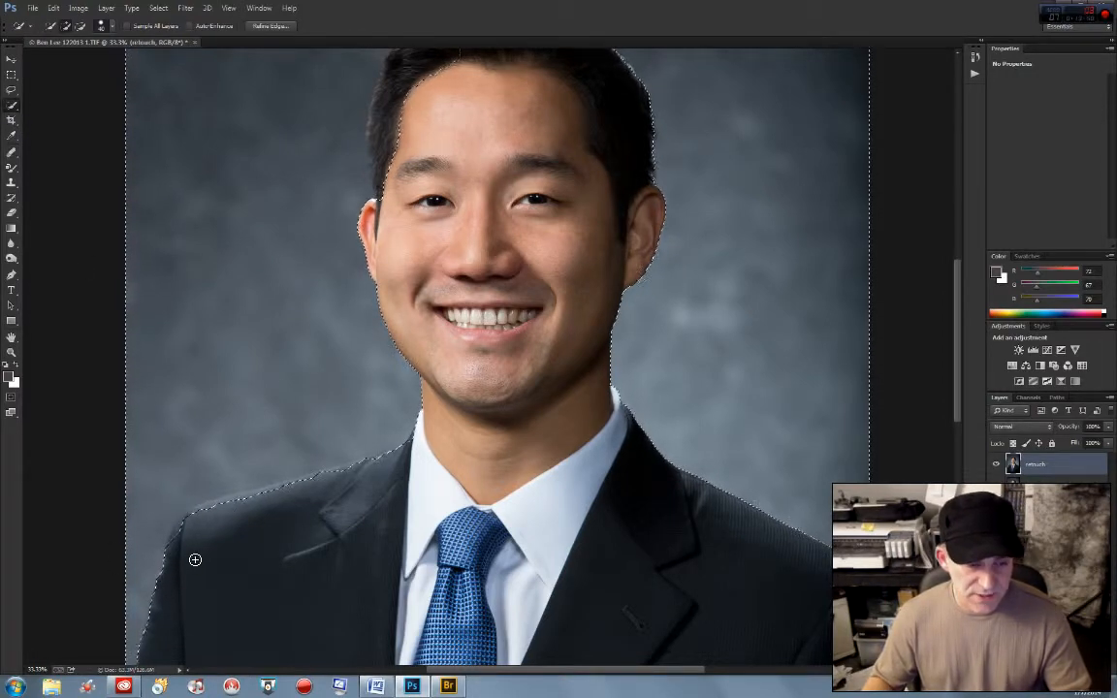
pyautogui.press('alt')
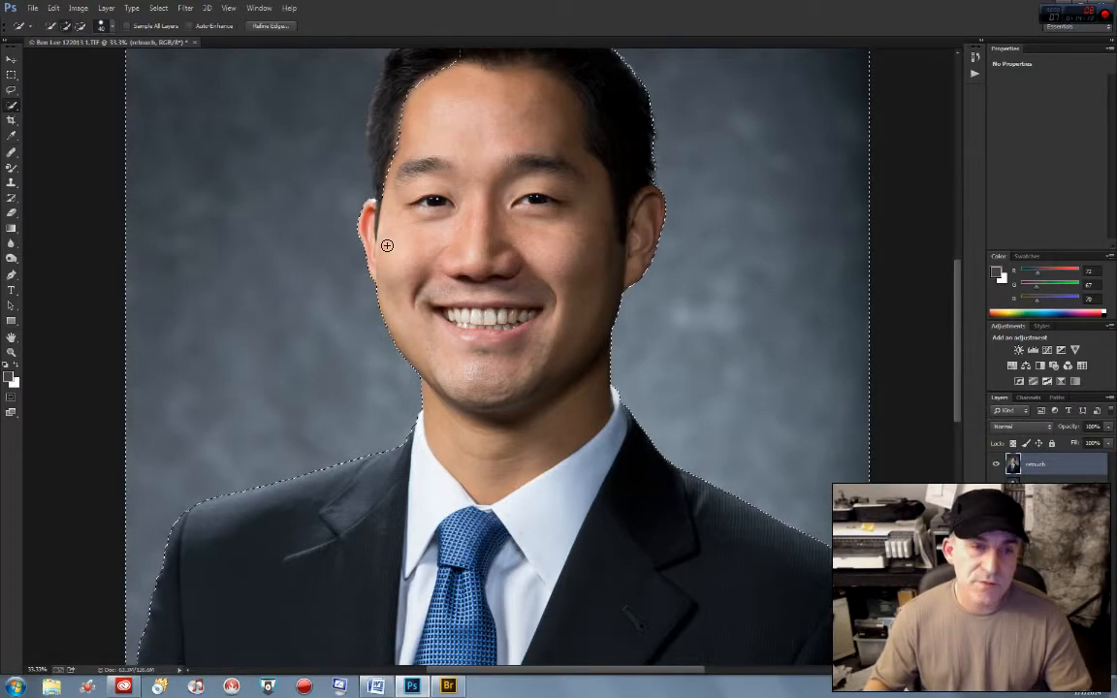
pyautogui.moveTo(416, 243); pyautogui.dragTo(449, 399)
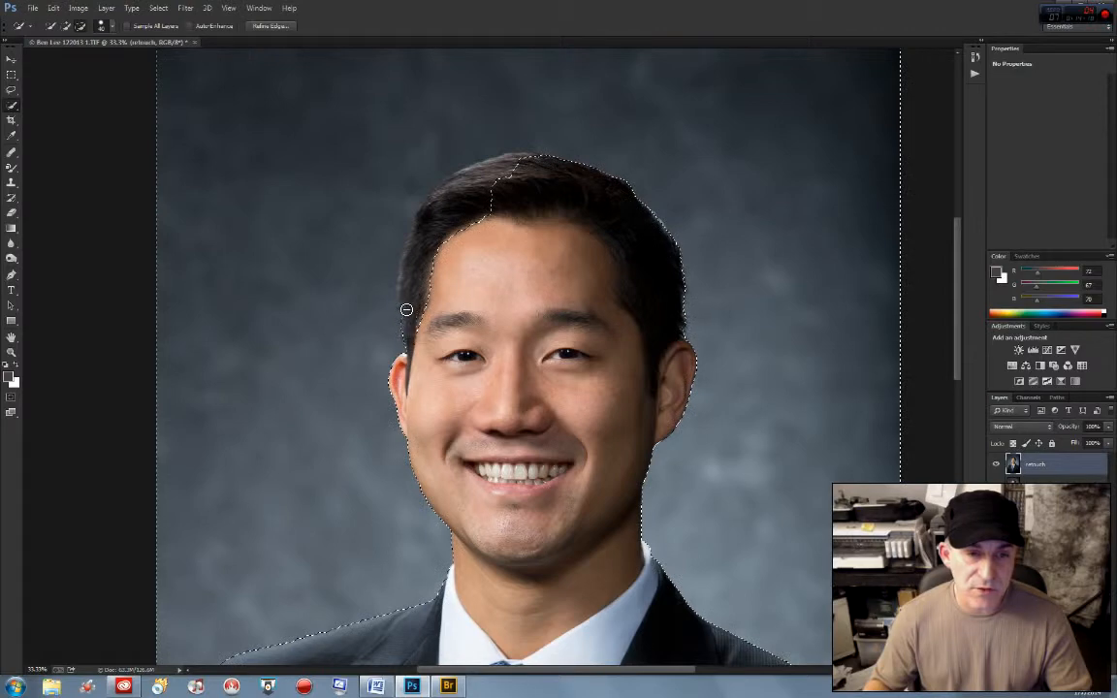
pyautogui.moveTo(407, 309)
pyautogui.mouseDown()
pyautogui.moveTo(405, 270)
pyautogui.moveTo(424, 214)
pyautogui.moveTo(472, 172)
pyautogui.moveTo(536, 156)
pyautogui.mouseUp()
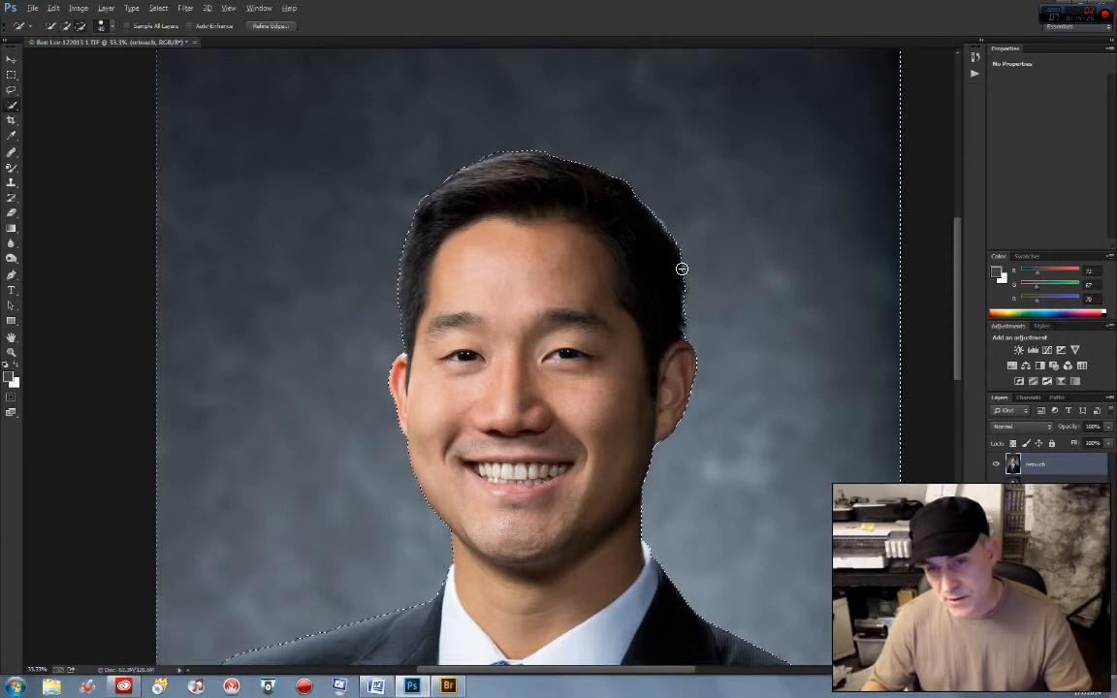
pyautogui.click(698, 323)
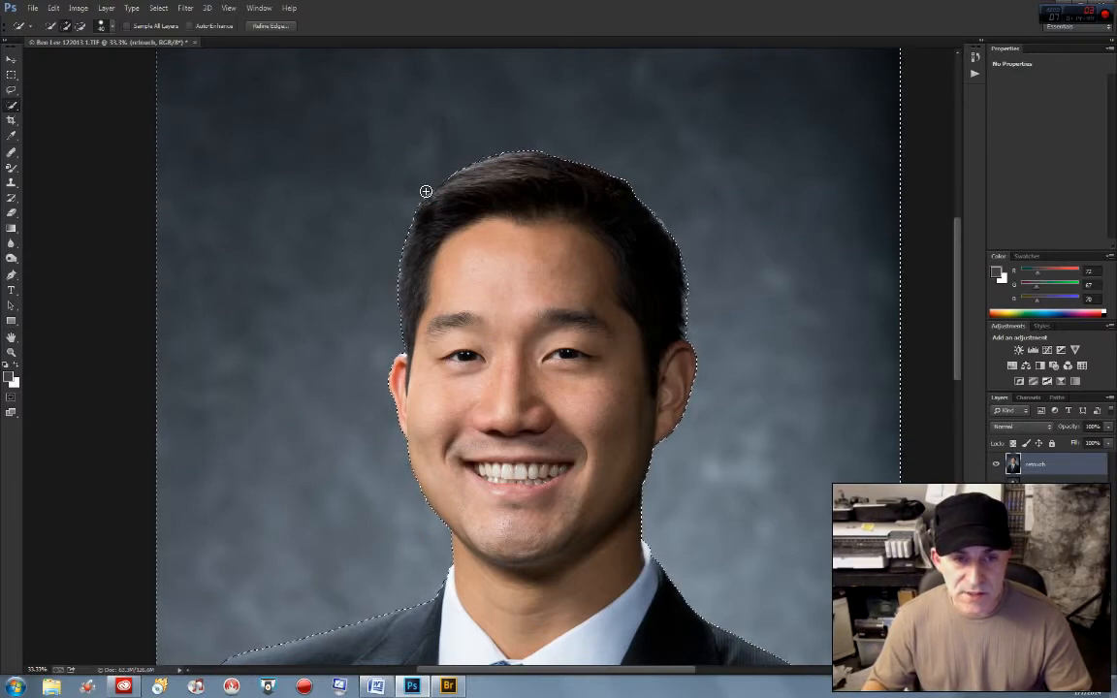
# - Check the backdrop selection's edge along the neck, collar and jacket shoulders
pyautogui.moveTo(565, 545); pyautogui.dragTo(486, 368)
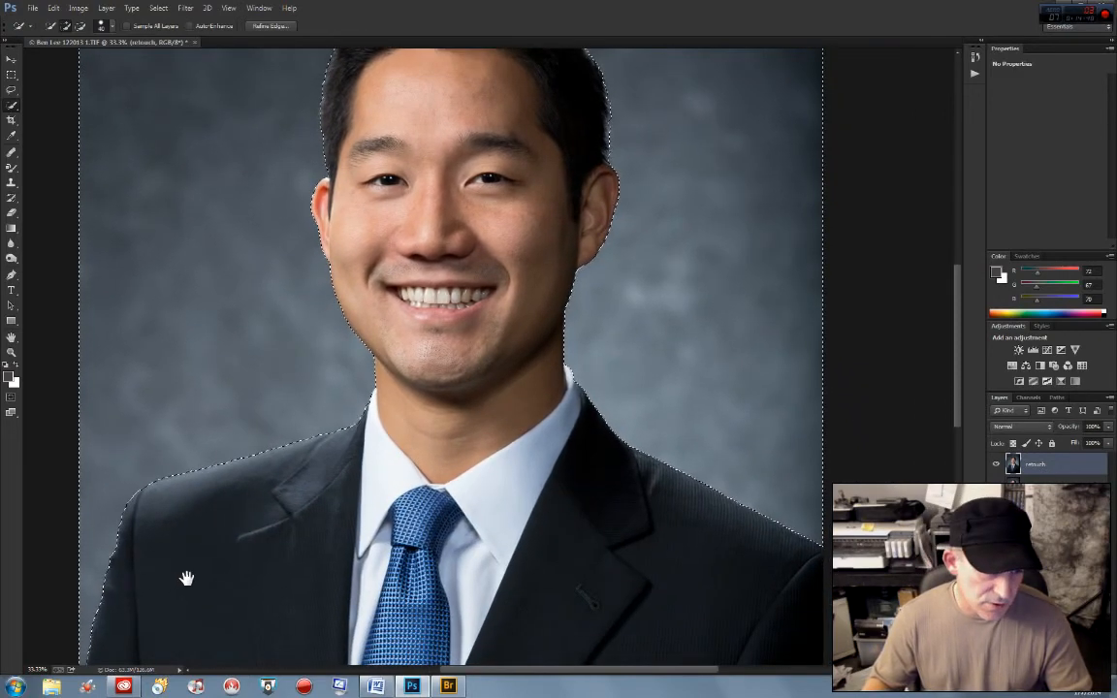
pyautogui.moveTo(186, 578); pyautogui.dragTo(345, 442)
pyautogui.moveTo(611, 349); pyautogui.dragTo(595, 578)
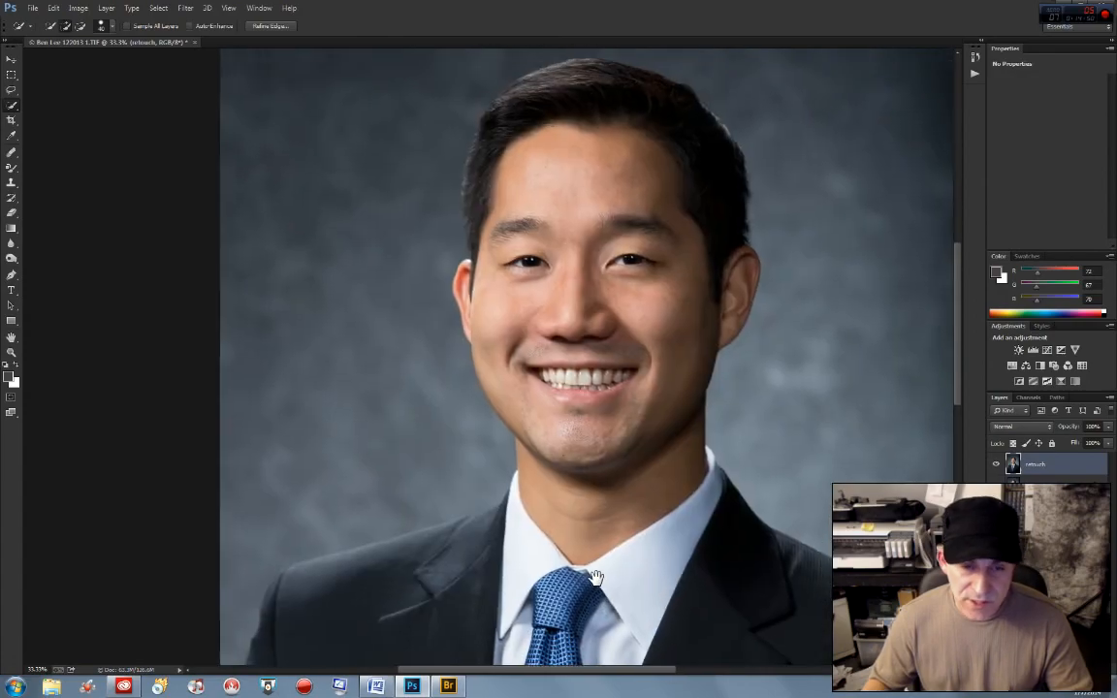